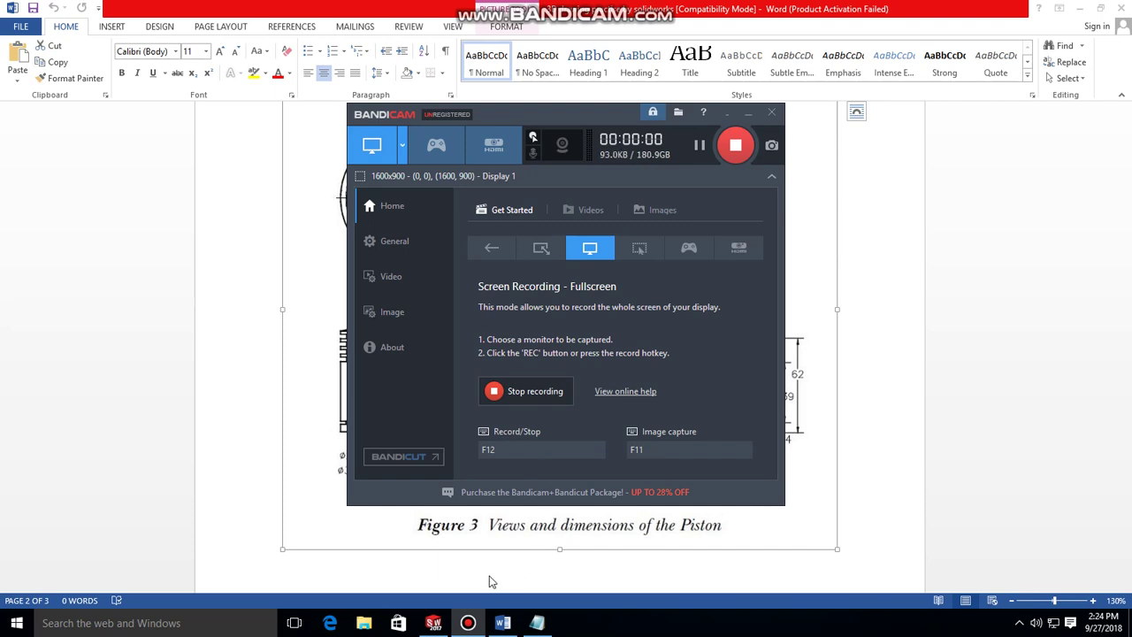
- Read the first lines of the Notepad script notes, then return to Word's Figure 3 piston drawing
{"action": "left_click", "coordinate": [468, 623]}
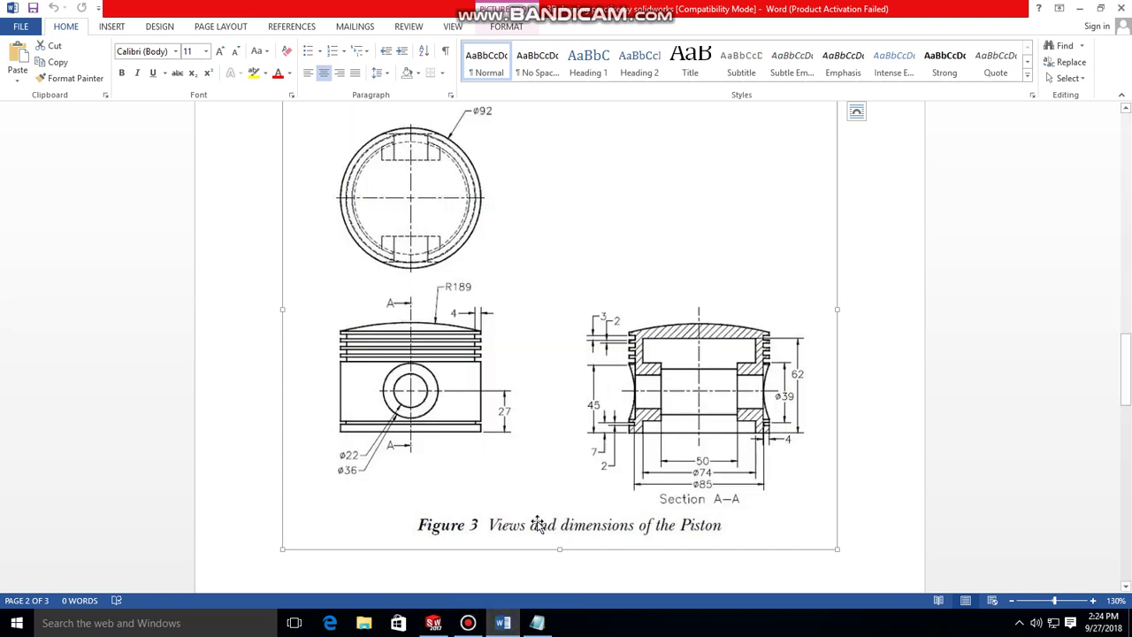
{"action": "left_click", "coordinate": [535, 624]}
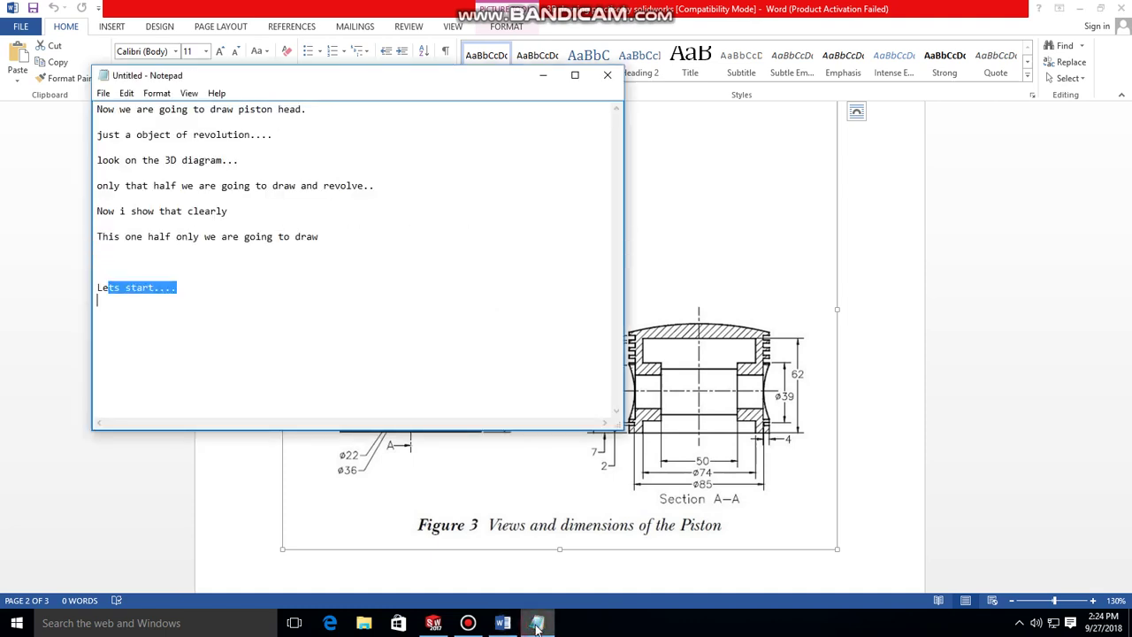
{"action": "left_click_drag", "start_coordinate": [95, 109], "coordinate": [138, 118]}
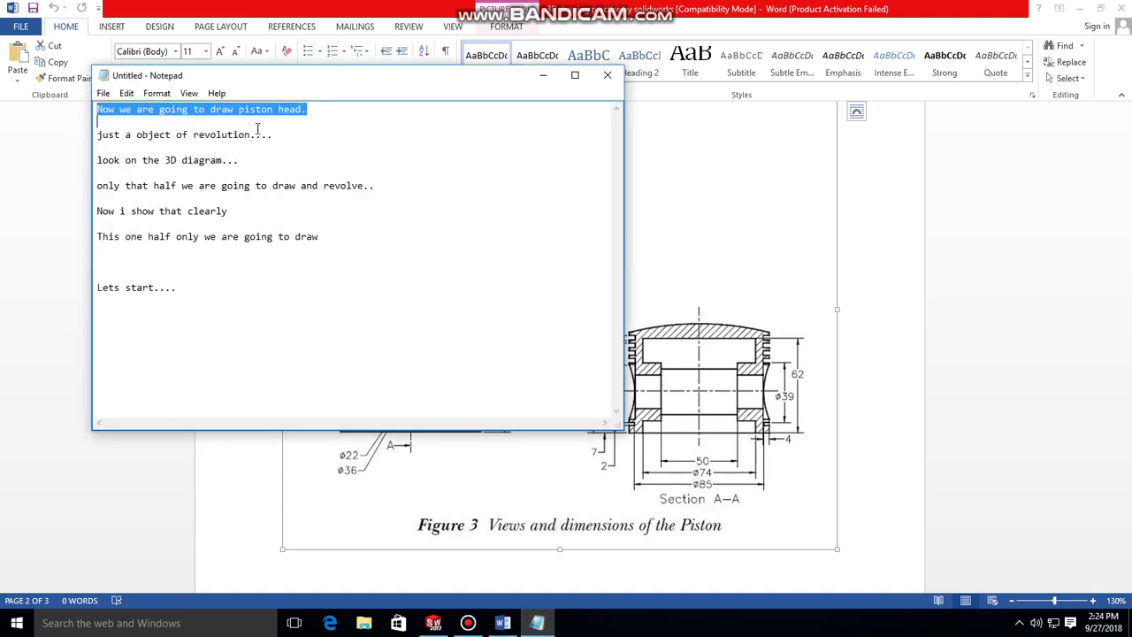
{"action": "left_click_drag", "start_coordinate": [257, 130], "coordinate": [294, 161]}
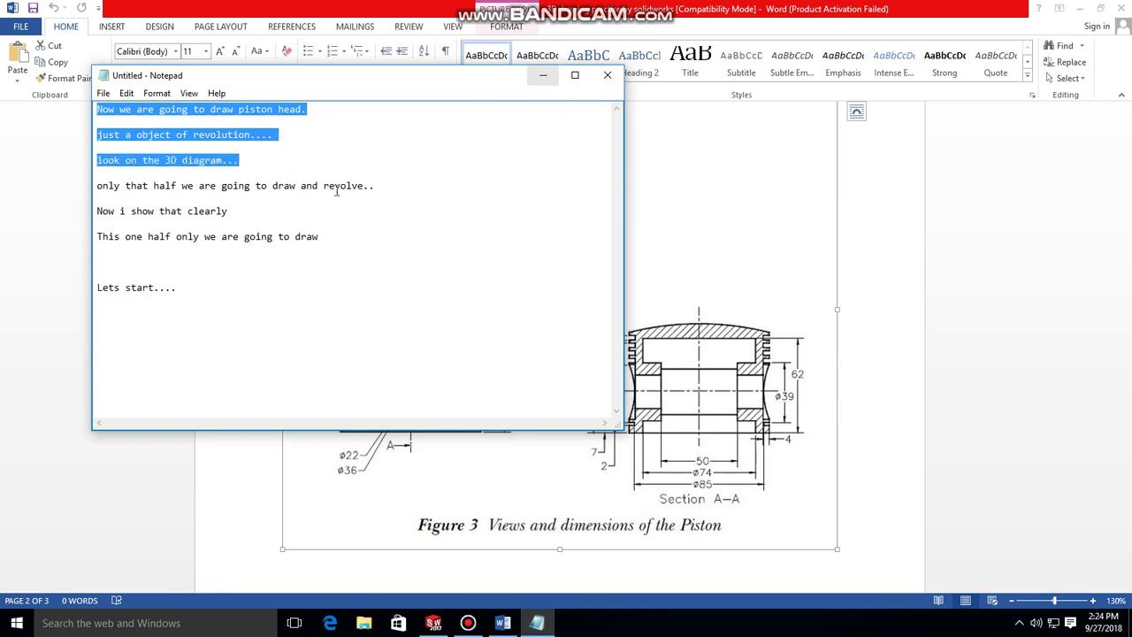
{"action": "left_click", "coordinate": [546, 75]}
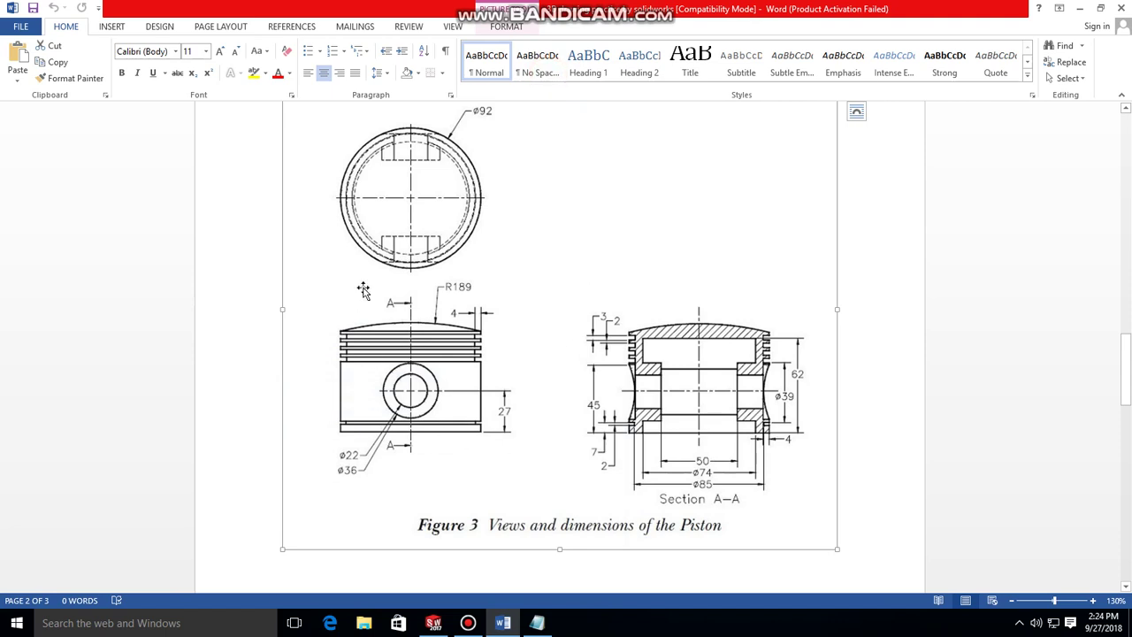
- Create a new SOLIDWORKS part and set its units to MMGS
{"action": "left_click", "coordinate": [434, 624]}
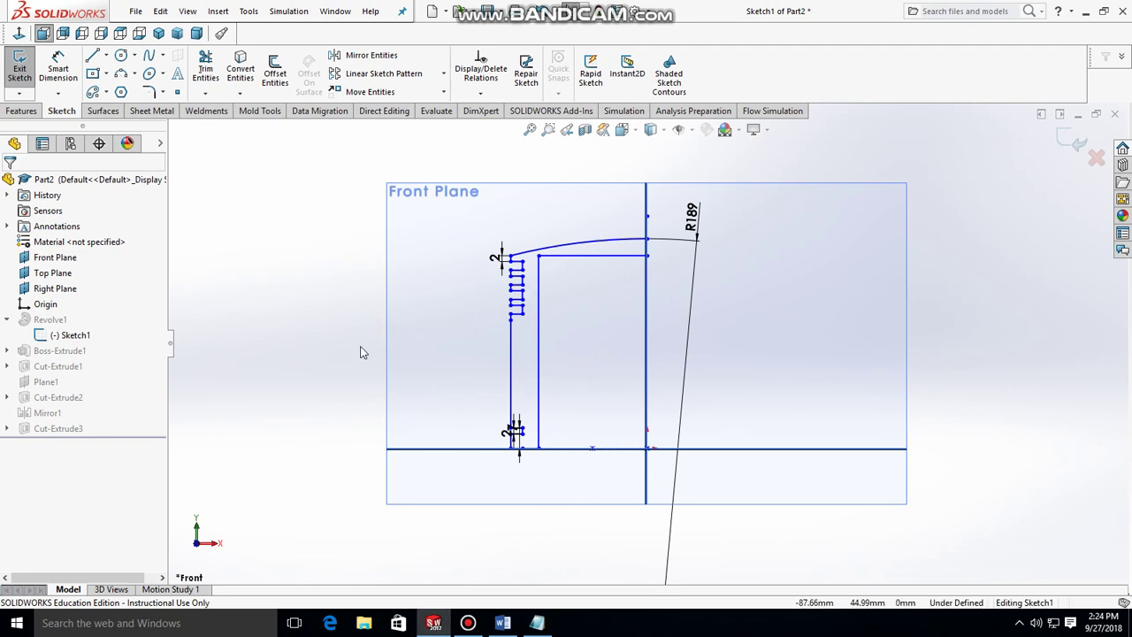
{"action": "left_click", "coordinate": [432, 11]}
{"action": "left_click", "coordinate": [594, 422]}
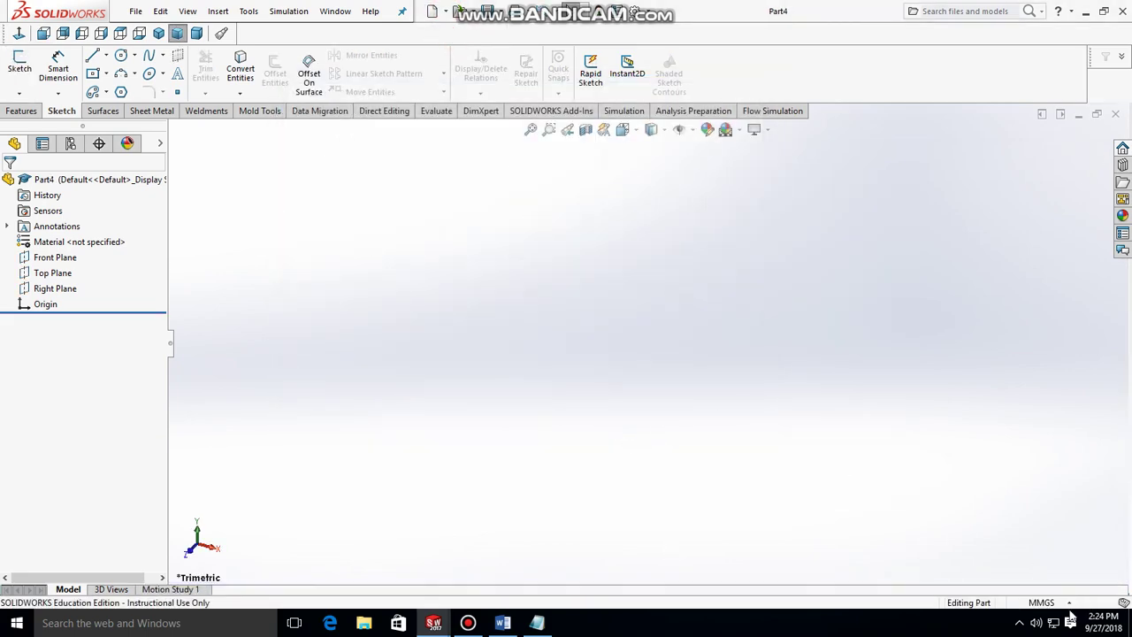
{"action": "left_click", "coordinate": [1052, 602]}
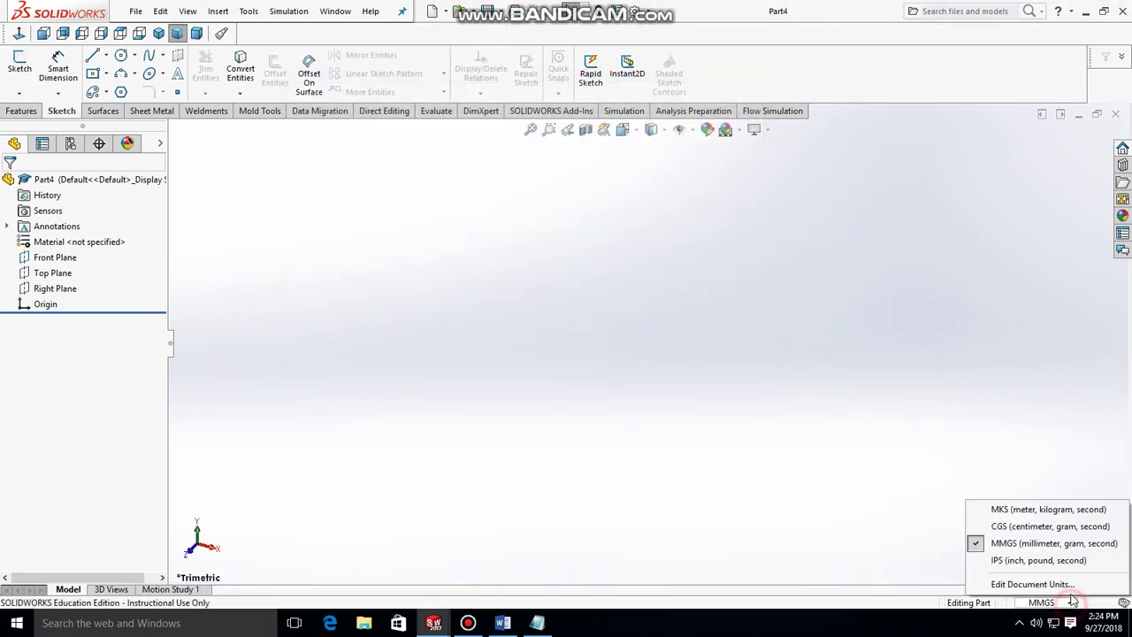
{"action": "left_click", "coordinate": [1050, 547]}
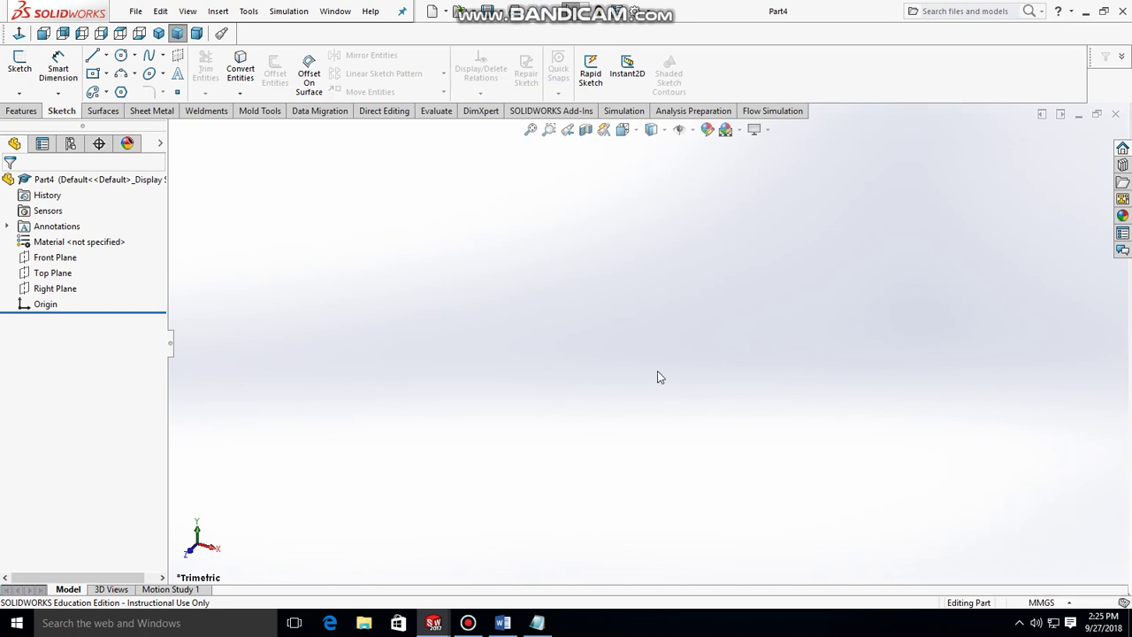
- Show the reference planes and select the Front Plane
{"action": "left_click", "coordinate": [695, 130]}
{"action": "left_click", "coordinate": [680, 148]}
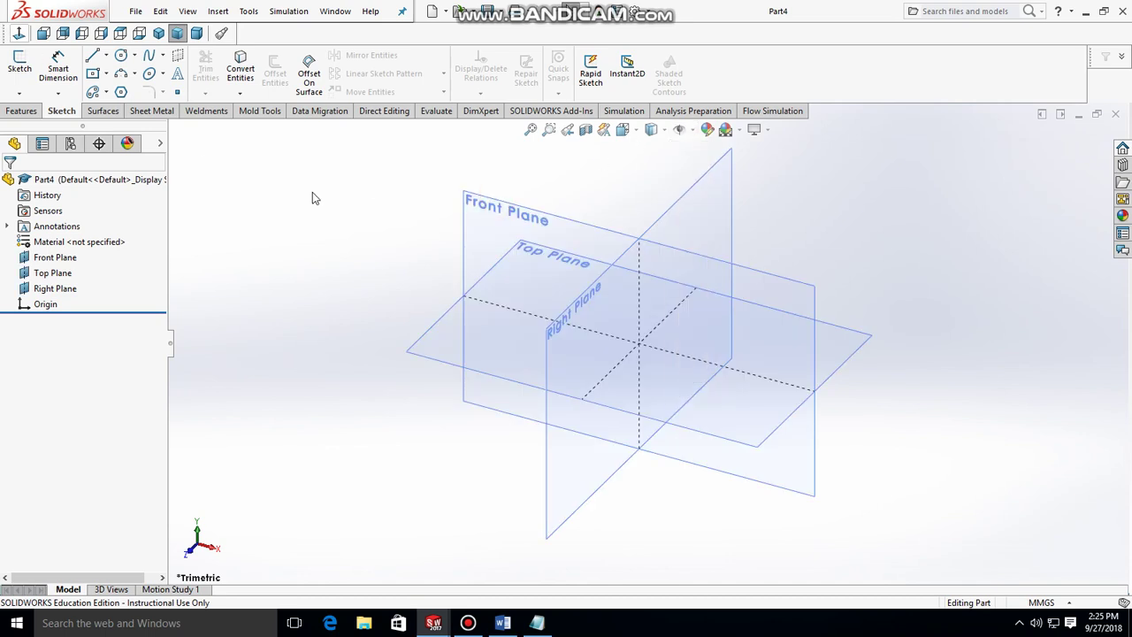
{"action": "left_click", "coordinate": [501, 207]}
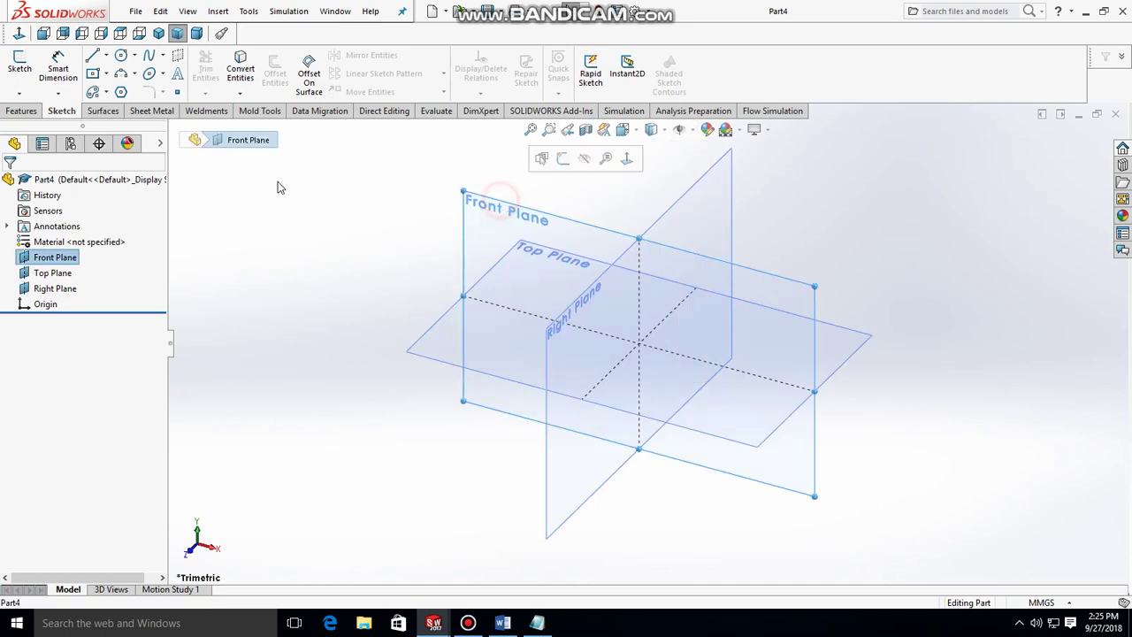
- On the Front Plane, sketch a center rectangle starting at the origin
{"action": "left_click", "coordinate": [20, 66]}
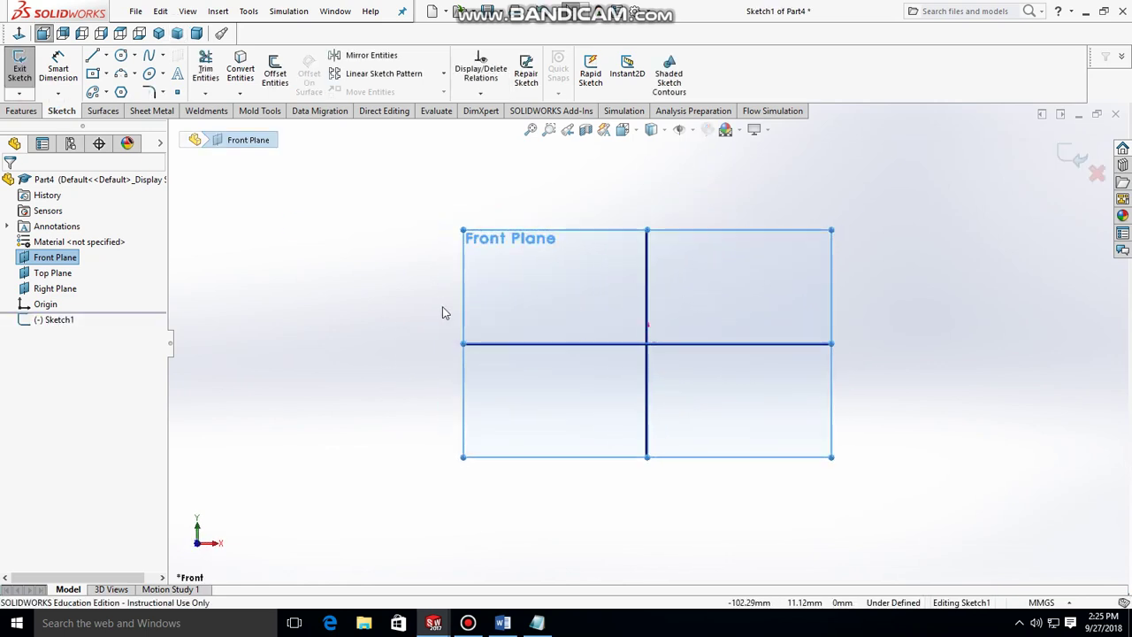
{"action": "left_click", "coordinate": [92, 73]}
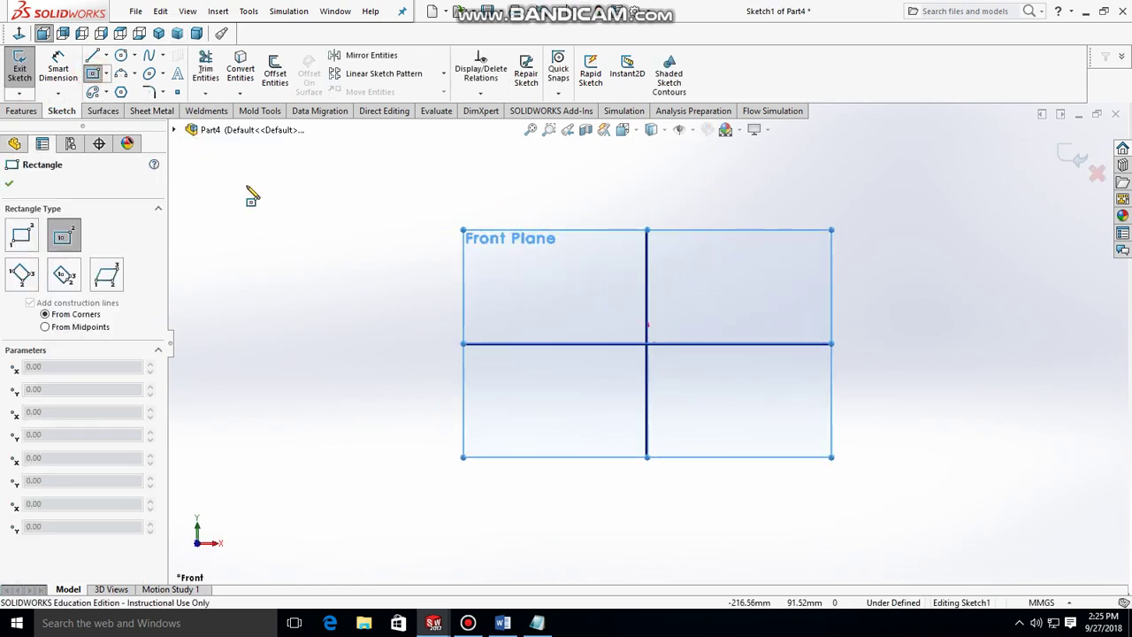
{"action": "left_click", "coordinate": [647, 343]}
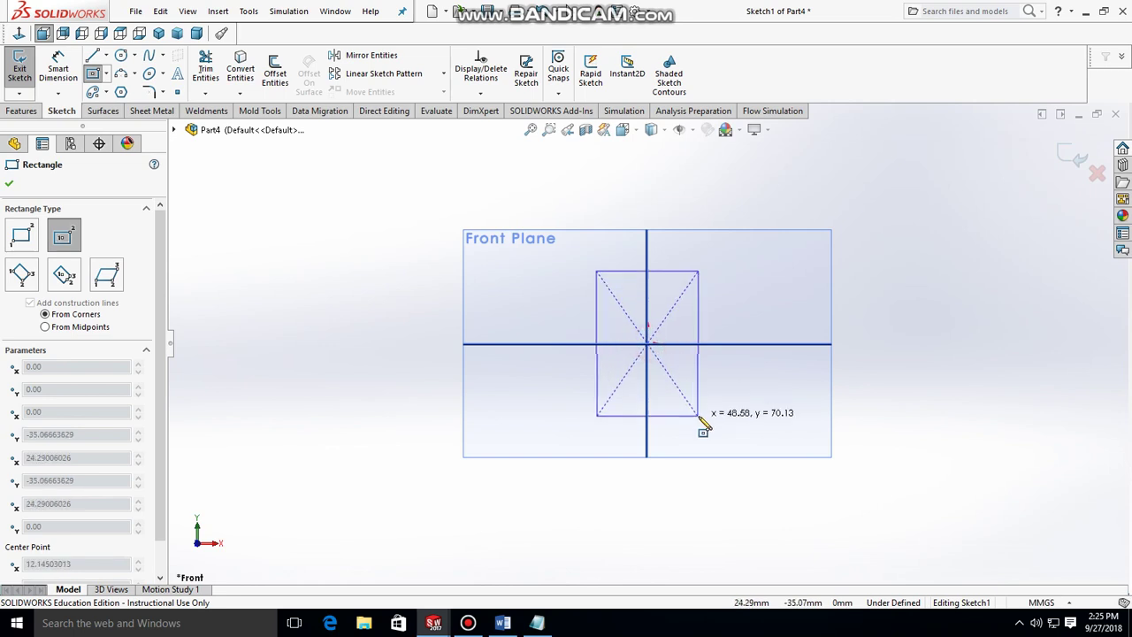
{"action": "left_click", "coordinate": [699, 415]}
- Dimension the rectangle 85 wide and 132 tall, then bring up the Word drawing
{"action": "left_click", "coordinate": [59, 69]}
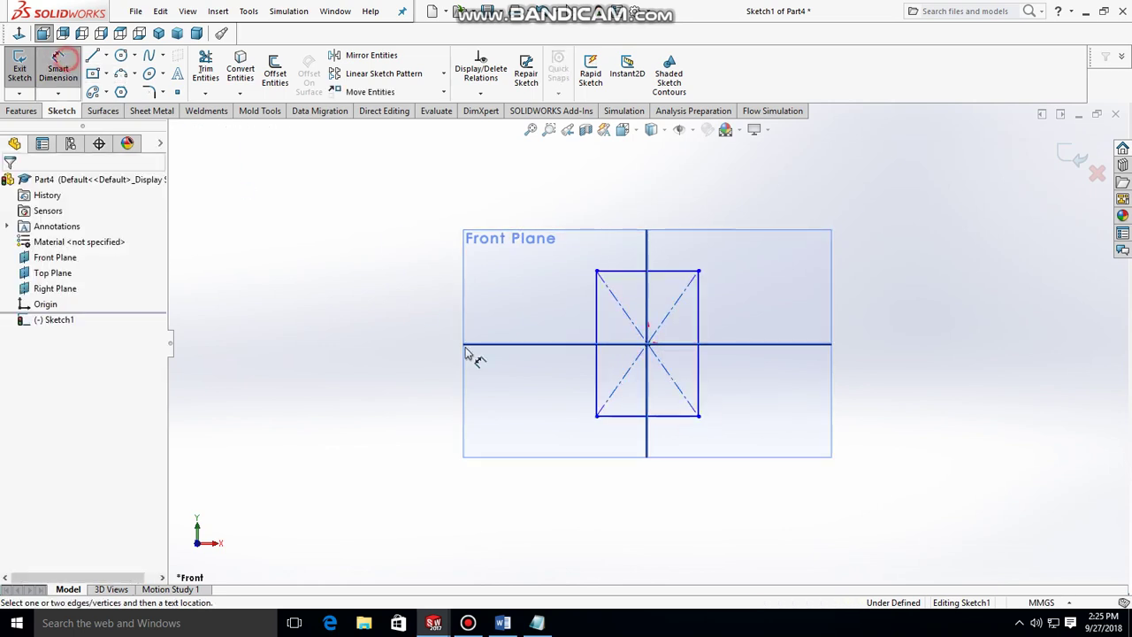
{"action": "left_click", "coordinate": [614, 415]}
{"action": "left_click", "coordinate": [620, 445]}
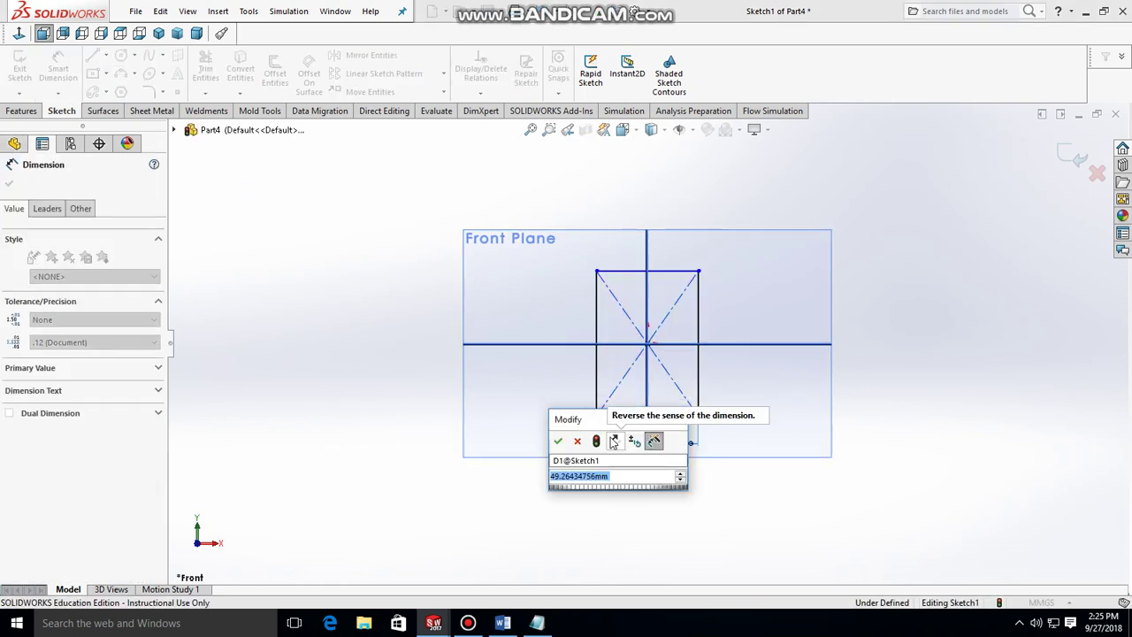
{"action": "type", "text": "85"}
{"action": "key", "text": "Return"}
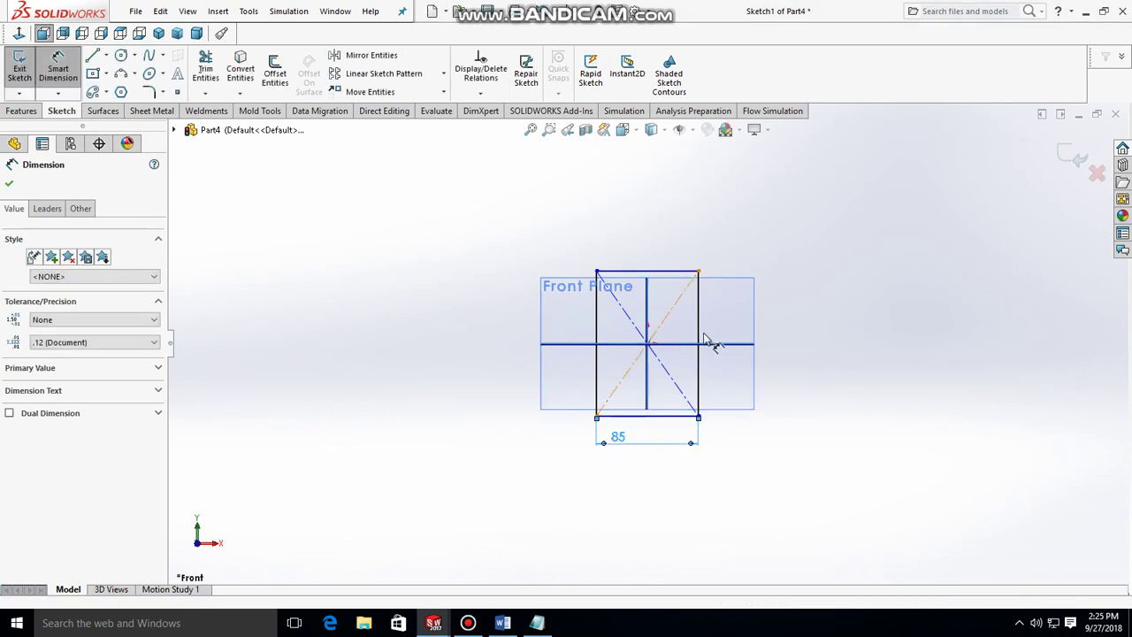
{"action": "left_click", "coordinate": [700, 332]}
{"action": "left_click", "coordinate": [778, 335]}
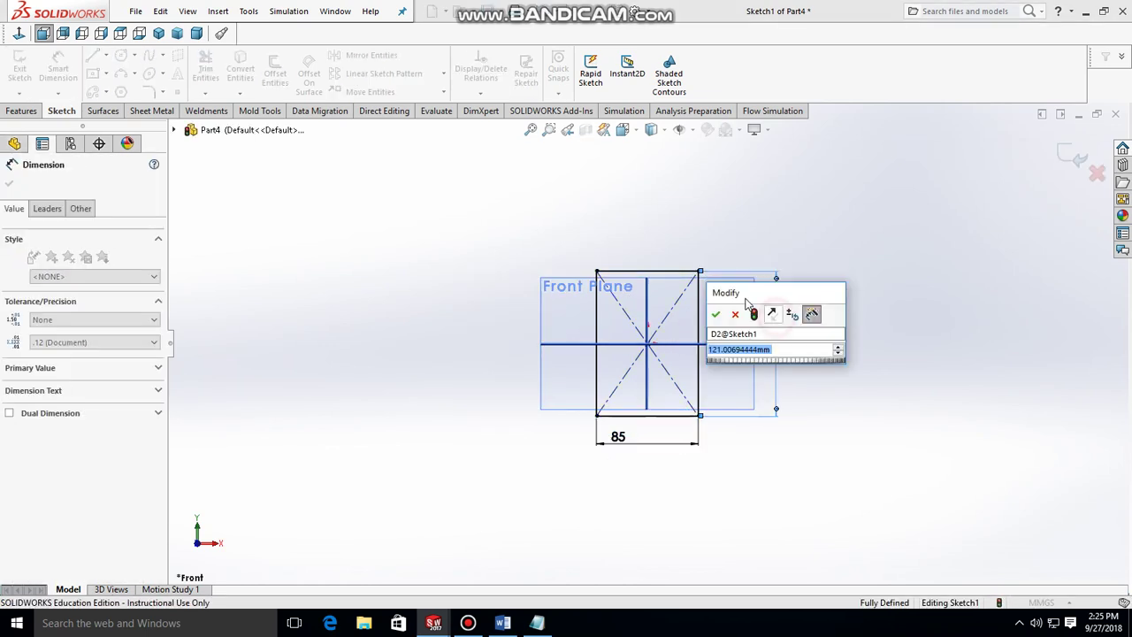
{"action": "type", "text": "66*"}
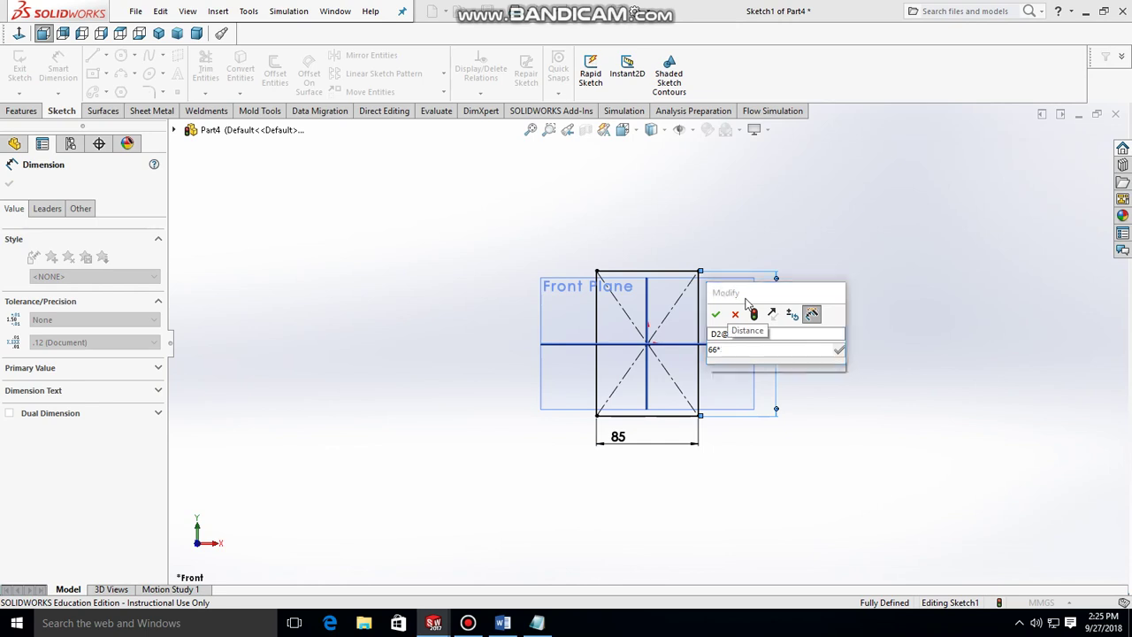
{"action": "key", "text": "Return"}
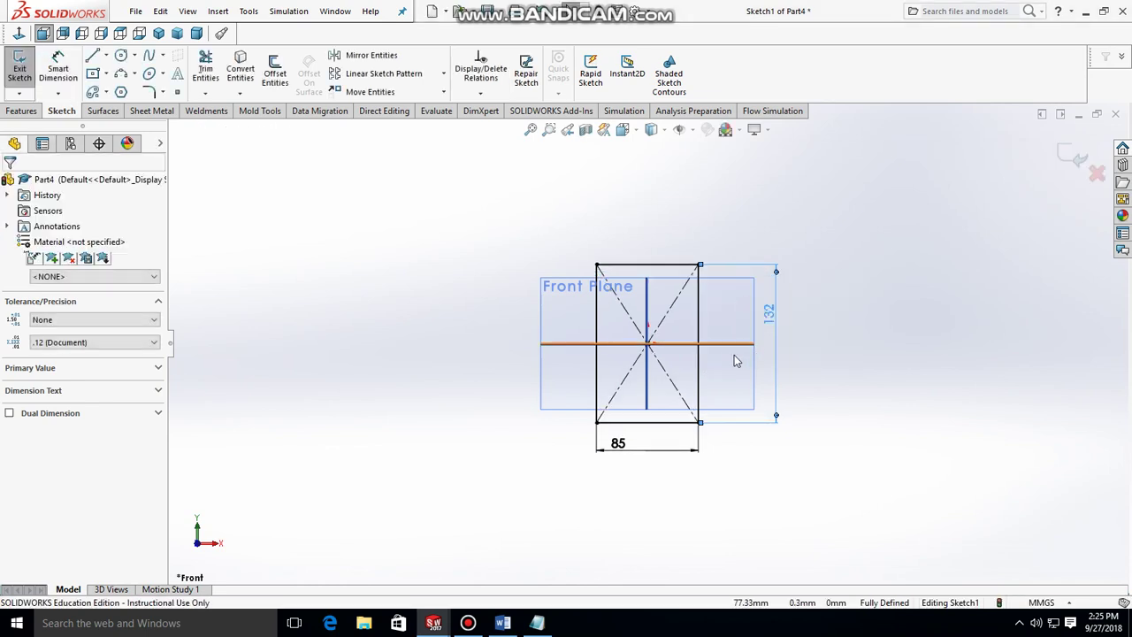
{"action": "key", "text": "Escape"}
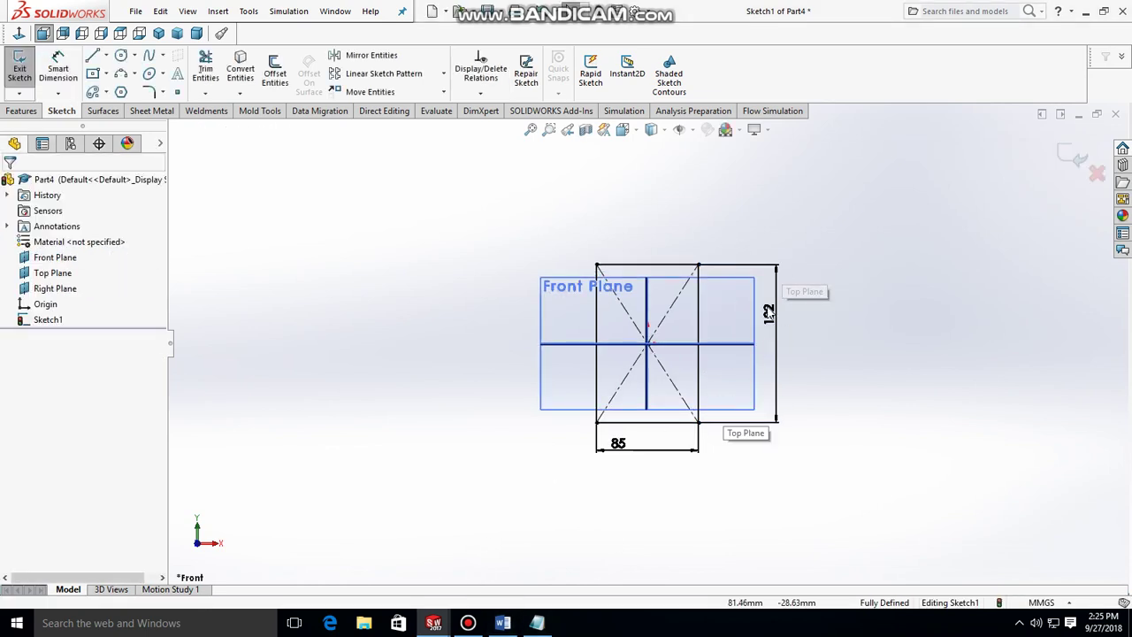
{"action": "left_click", "coordinate": [503, 622]}
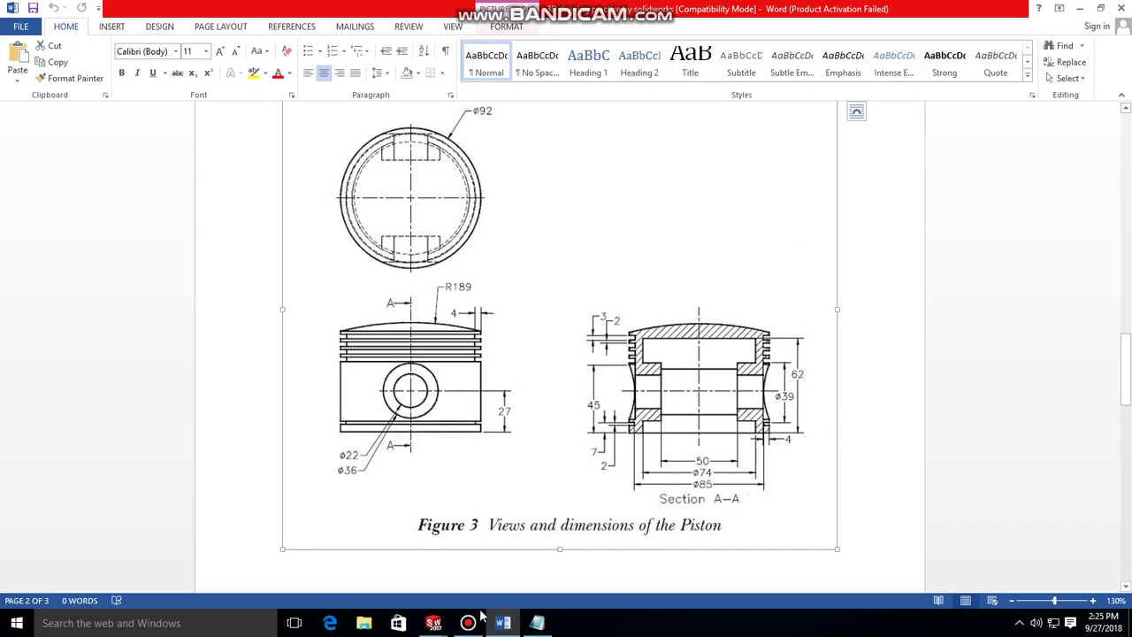
{"action": "mouse_move", "coordinate": [434, 623]}
{"action": "left_click", "coordinate": [487, 566]}
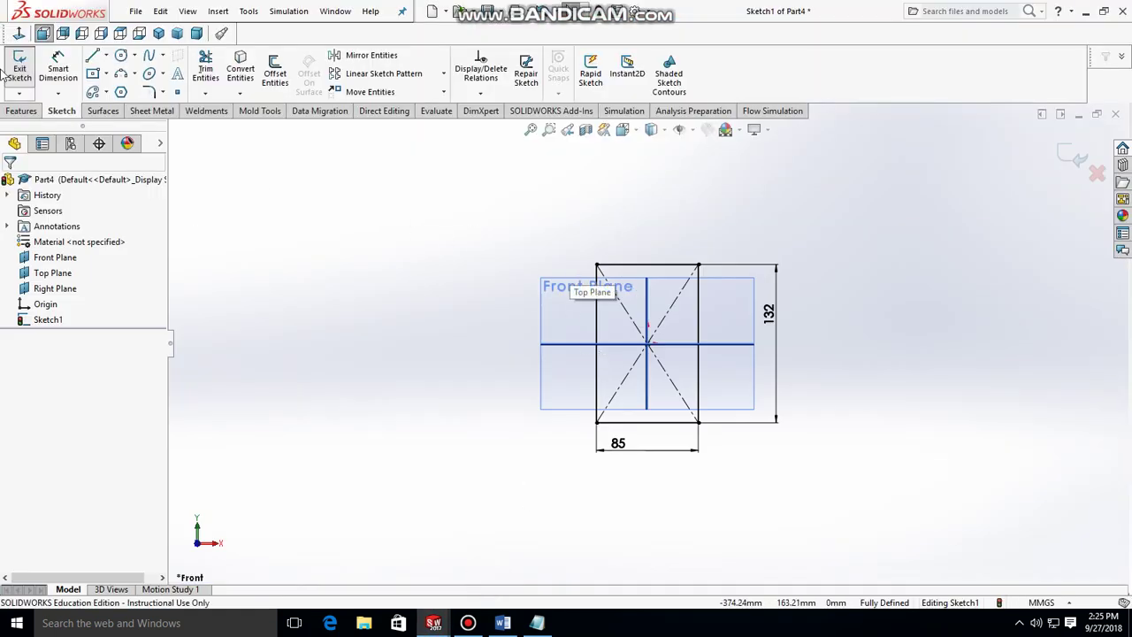
- Draw a short line from the rectangle's top-left corner
{"action": "left_click", "coordinate": [92, 55]}
{"action": "scroll", "coordinate": [628, 274], "scroll_direction": "down", "scroll_amount": 4}
{"action": "scroll", "coordinate": [620, 283], "scroll_direction": "down", "scroll_amount": 1}
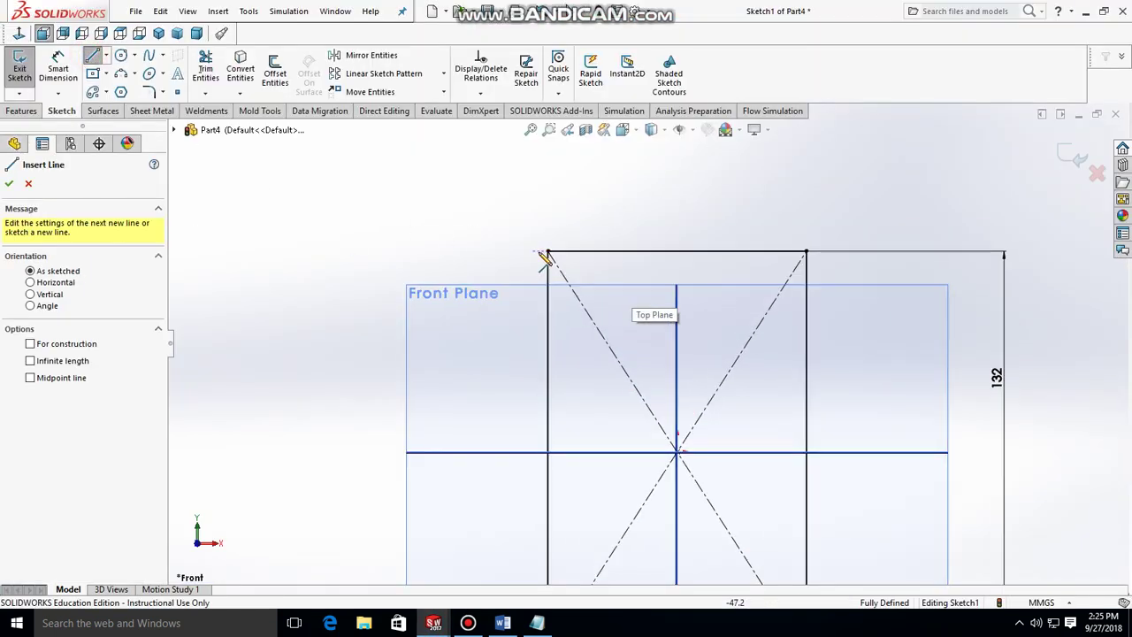
{"action": "left_click", "coordinate": [547, 253]}
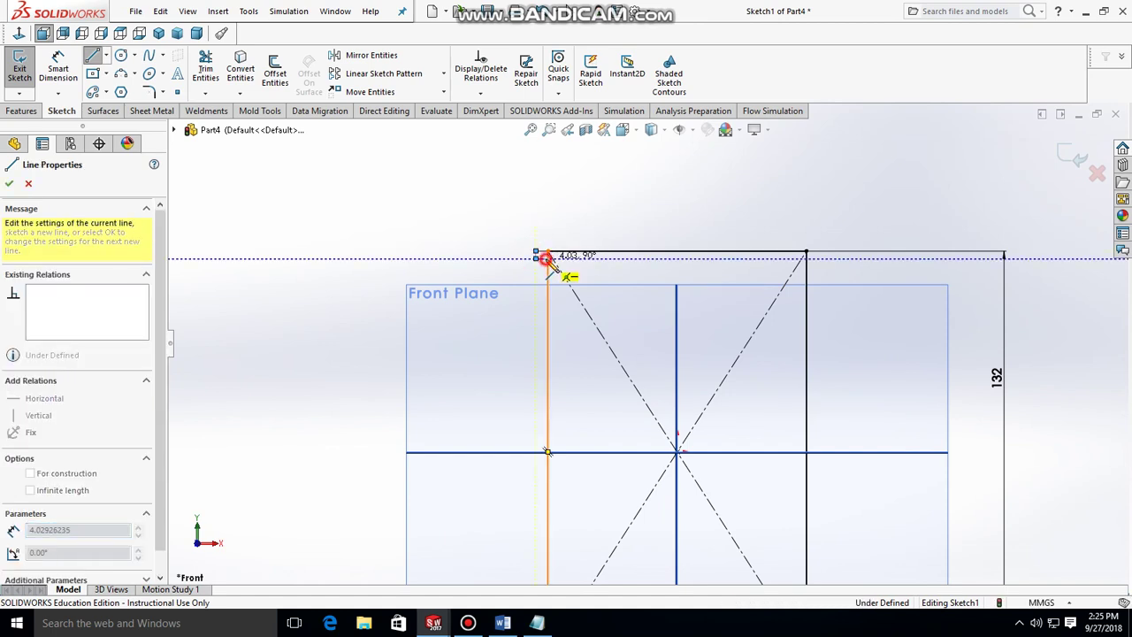
{"action": "scroll", "coordinate": [531, 255], "scroll_direction": "down", "scroll_amount": 2}
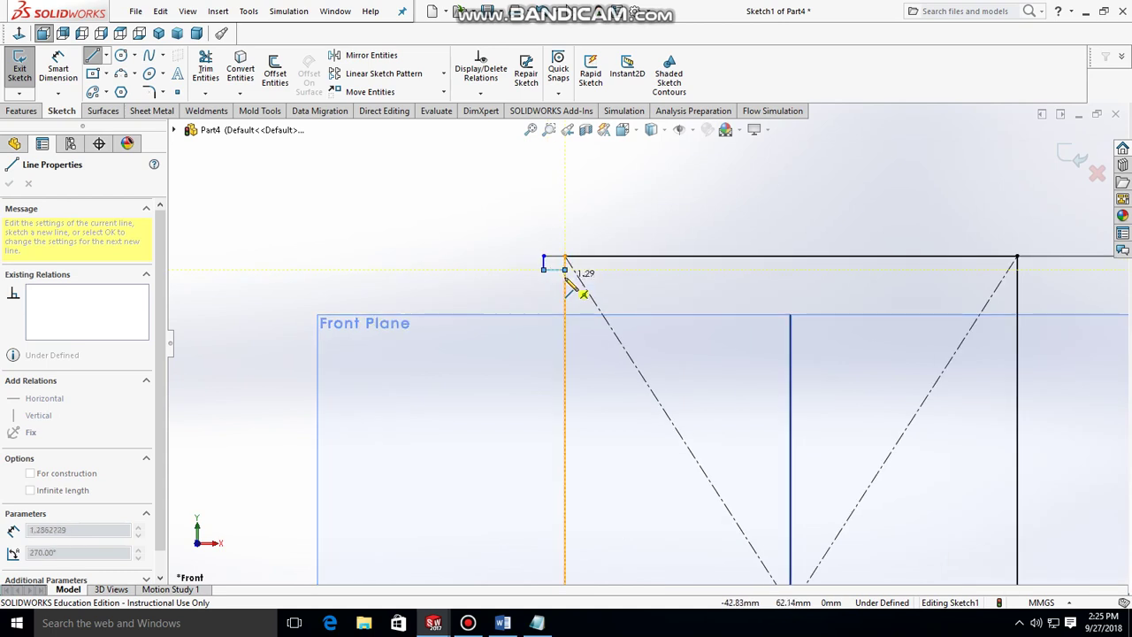
{"action": "key", "text": "Escape"}
- Dimension the short horizontal groove line to 4 mm
{"action": "left_click", "coordinate": [59, 64]}
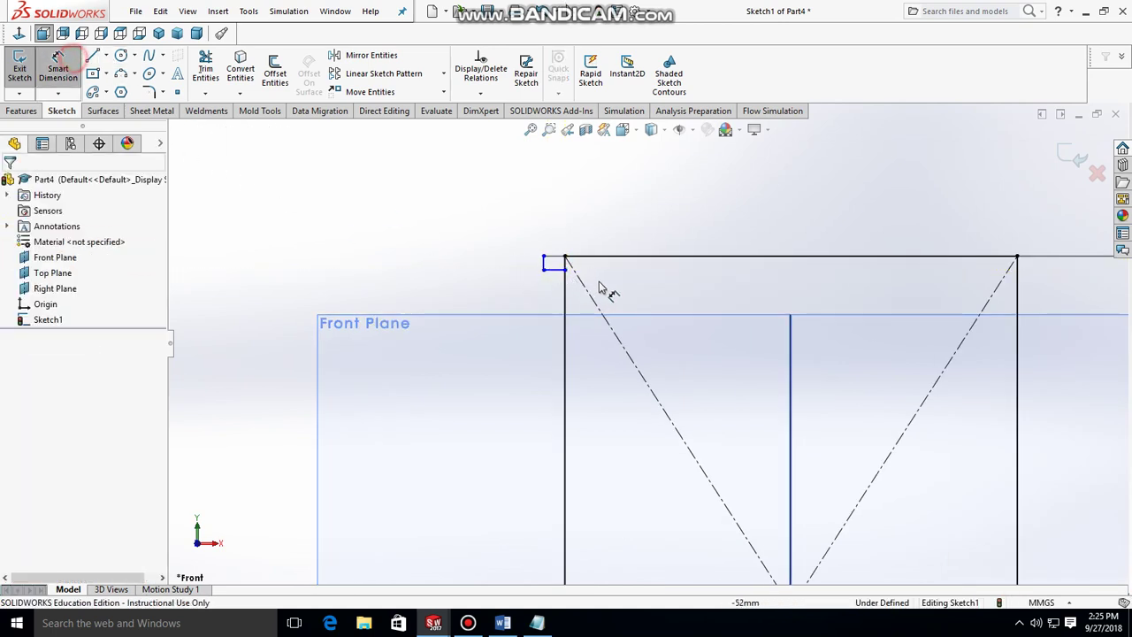
{"action": "left_click", "coordinate": [558, 259]}
{"action": "left_click", "coordinate": [562, 227]}
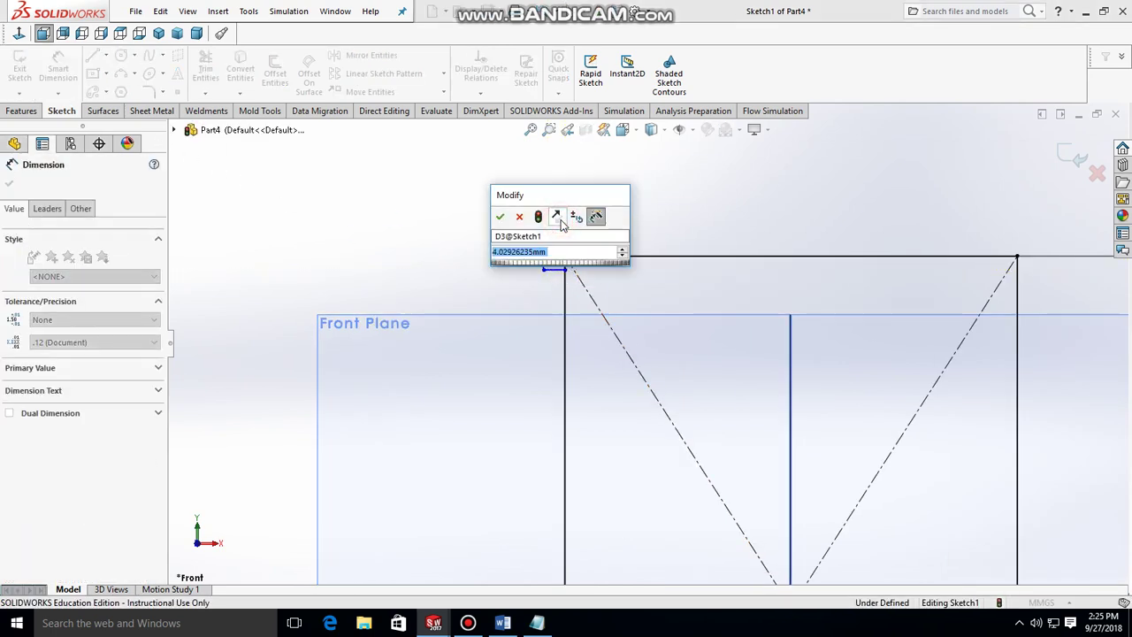
{"action": "type", "text": "4"}
{"action": "key", "text": "Return"}
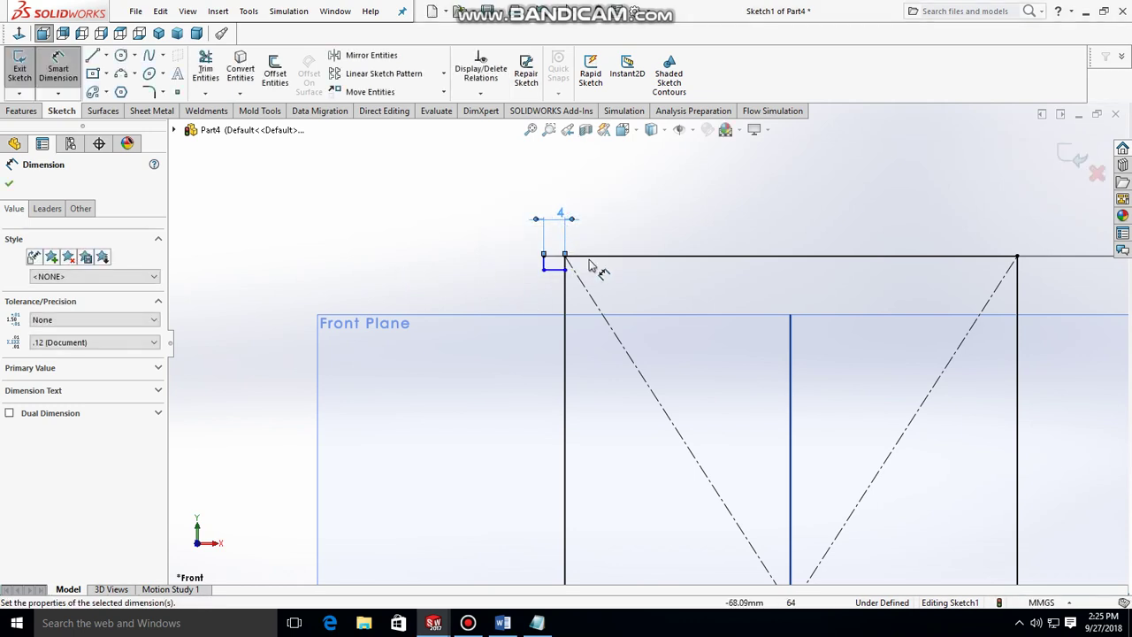
{"action": "scroll", "coordinate": [558, 261], "scroll_direction": "down", "scroll_amount": 3}
{"action": "left_click", "coordinate": [535, 274]}
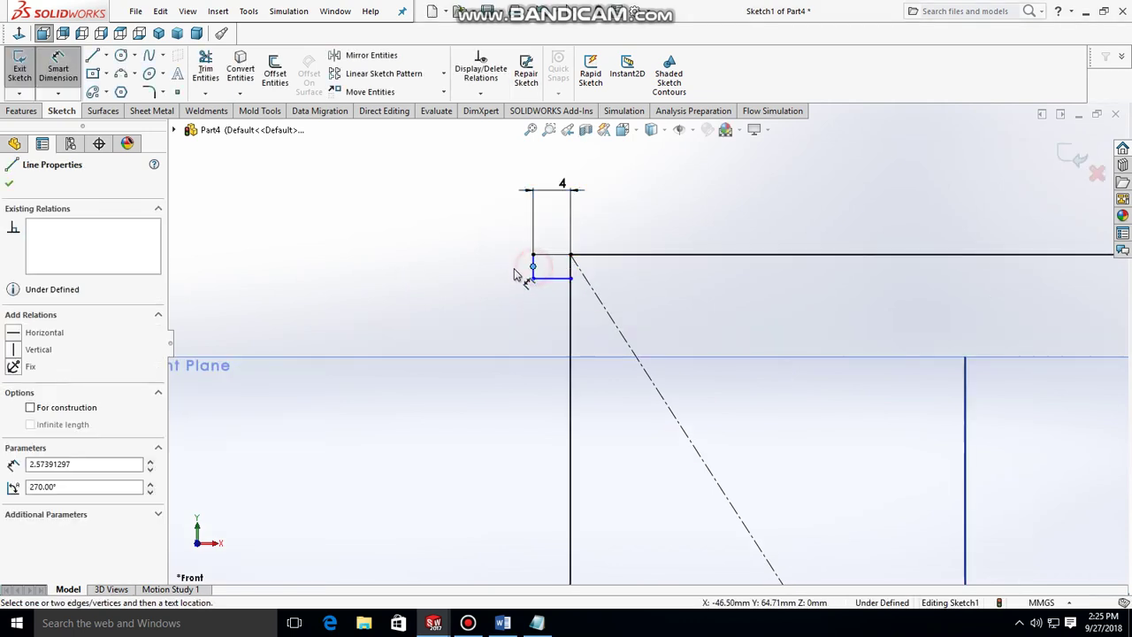
{"action": "key", "text": "Escape"}
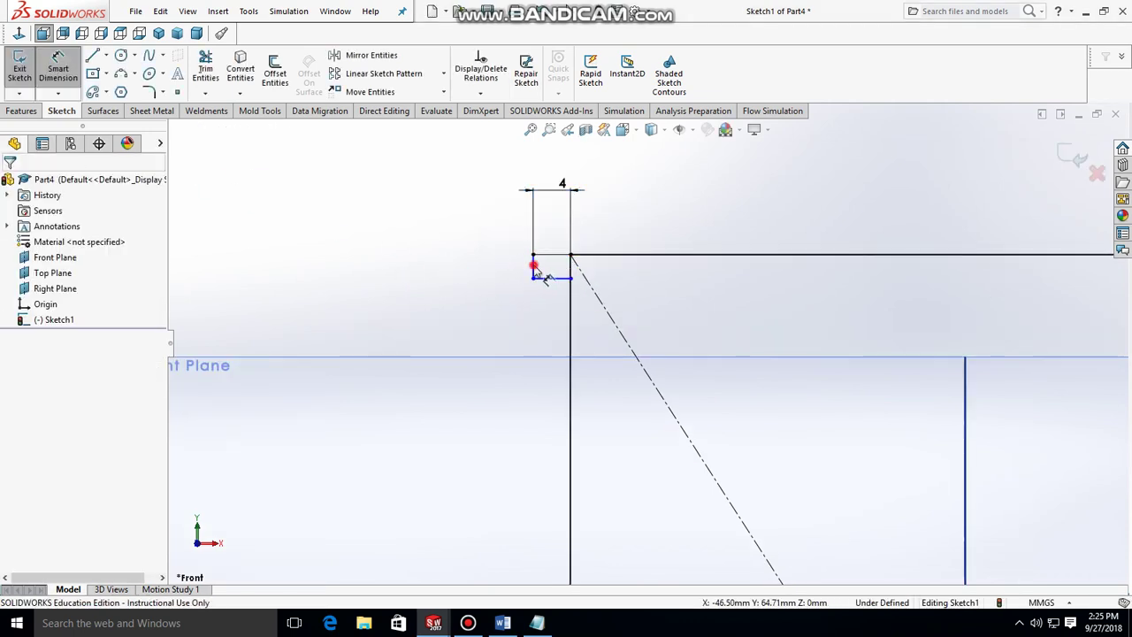
- Dimension the short vertical edge to 2 mm, then bring up the Word drawing
{"action": "left_click", "coordinate": [535, 269]}
{"action": "left_click", "coordinate": [515, 274]}
{"action": "type", "text": "2"}
{"action": "key", "text": "Return"}
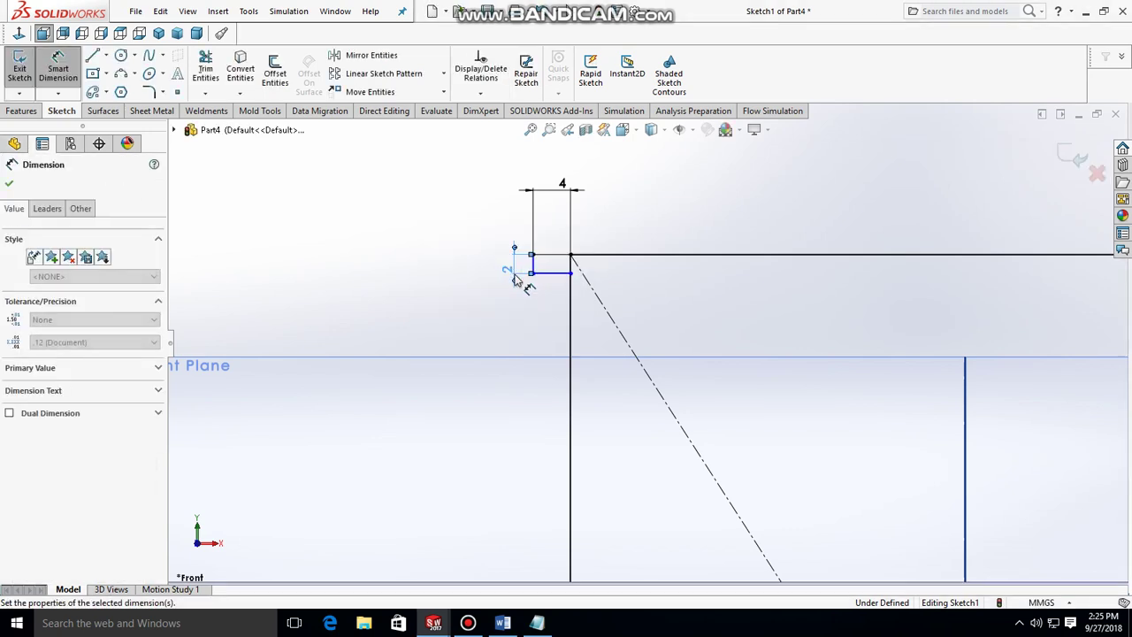
{"action": "key", "text": "Escape"}
{"action": "scroll", "coordinate": [610, 327], "scroll_direction": "up", "scroll_amount": 2}
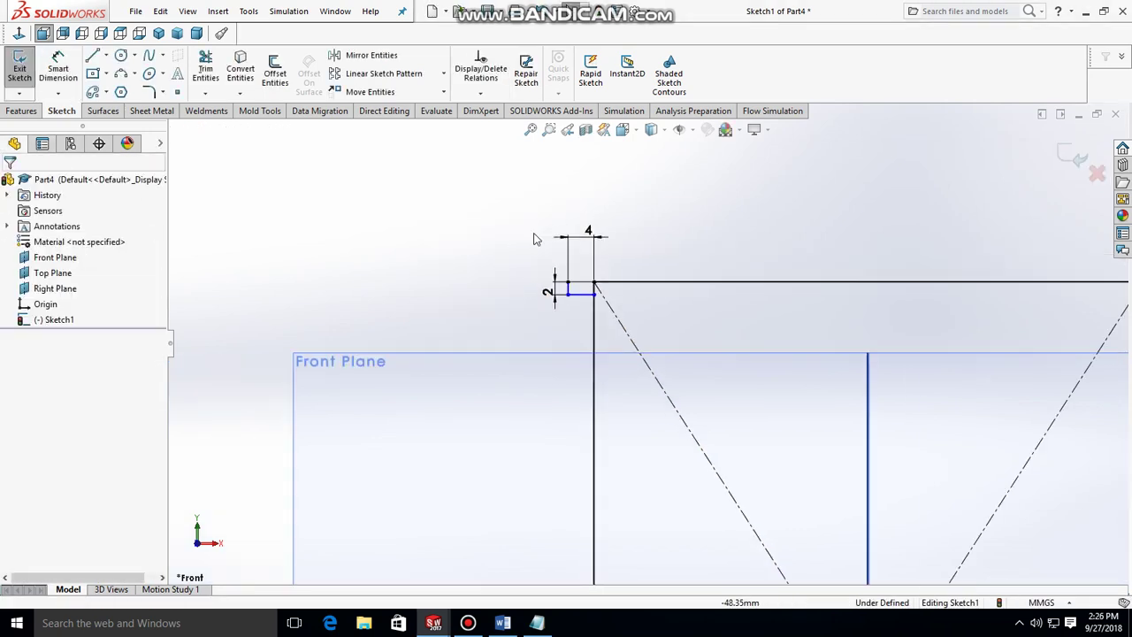
{"action": "left_click", "coordinate": [517, 621]}
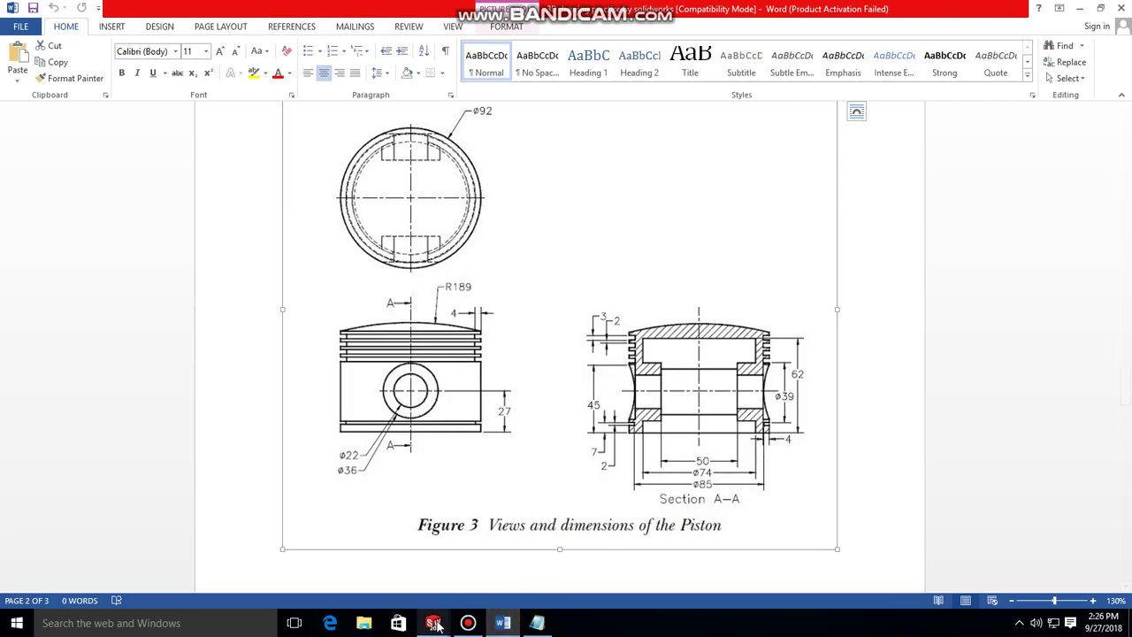
- Return to SOLIDWORKS Sketch1 after checking the groove dimensions in Figure 3
{"action": "mouse_move", "coordinate": [433, 623]}
{"action": "left_click", "coordinate": [511, 571]}
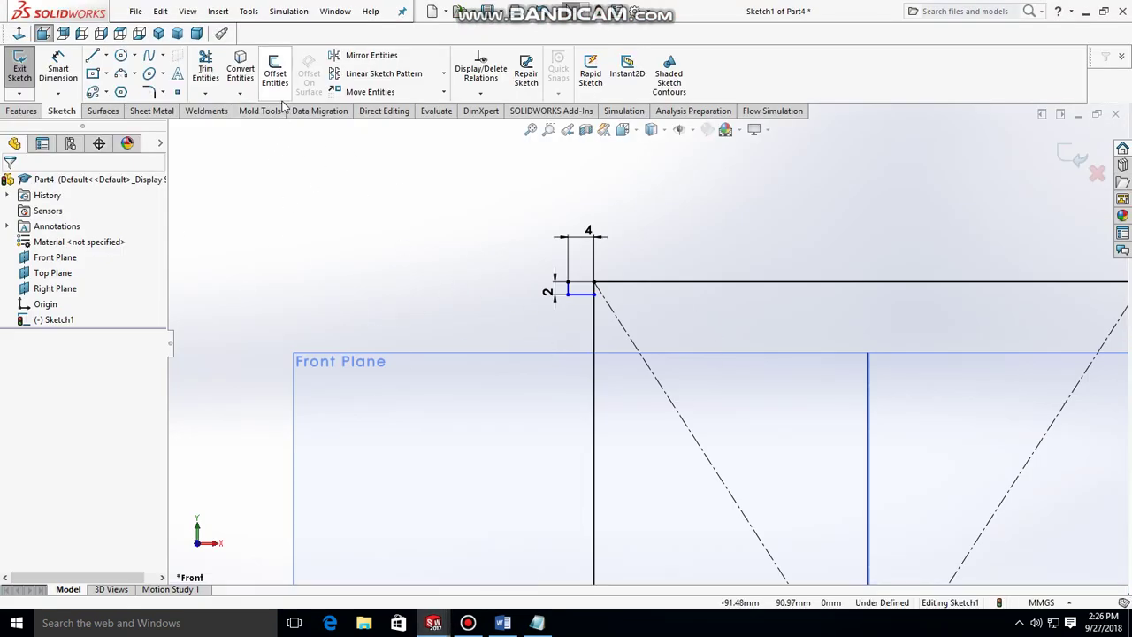
- Start a Linear Sketch Pattern and select the 4 × 2 mm groove profile lines
{"action": "left_click", "coordinate": [390, 75]}
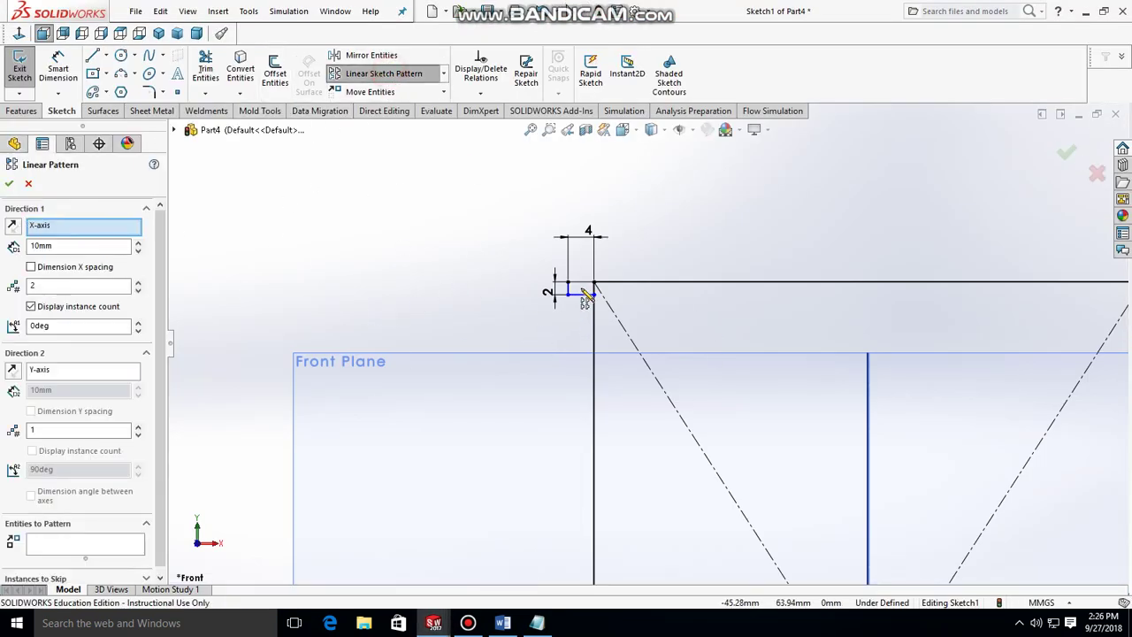
{"action": "left_click", "coordinate": [584, 292]}
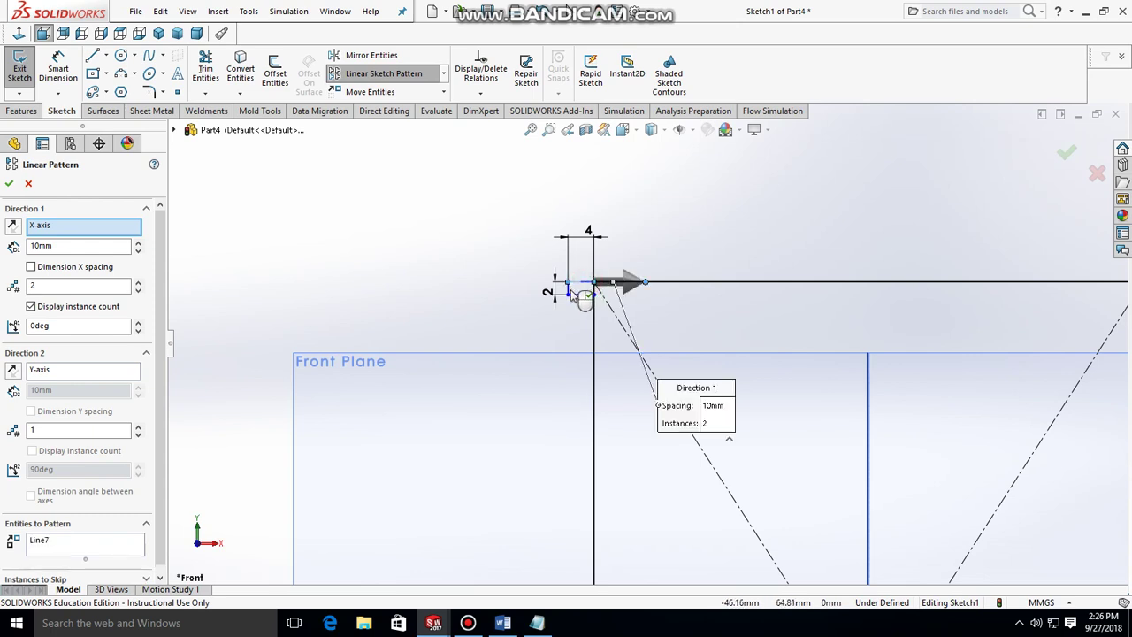
{"action": "left_click", "coordinate": [568, 288]}
{"action": "left_click", "coordinate": [577, 294]}
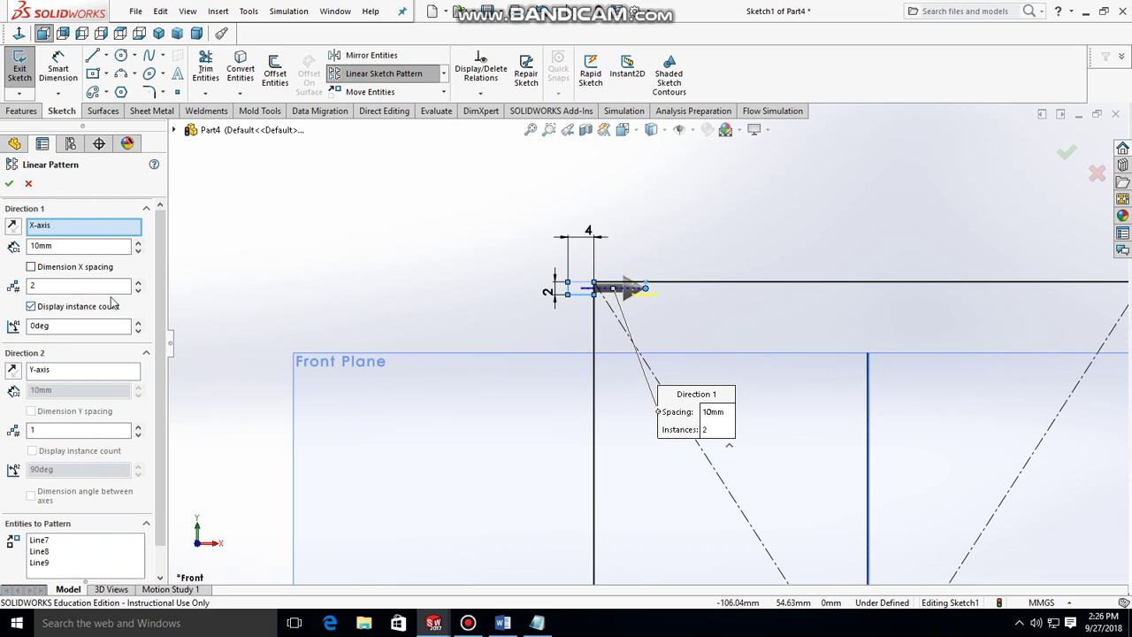
- Pattern the groove downward at 270°: Direction 1 count 1, 5 instances, 5 mm spacing
{"action": "left_click", "coordinate": [138, 296]}
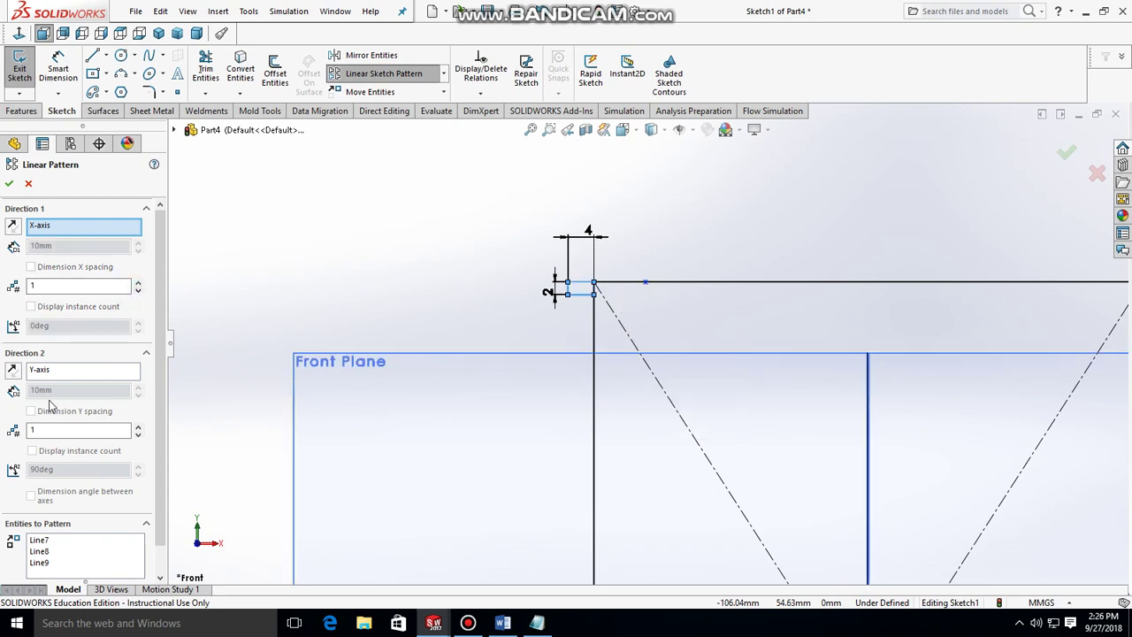
{"action": "left_click", "coordinate": [12, 371]}
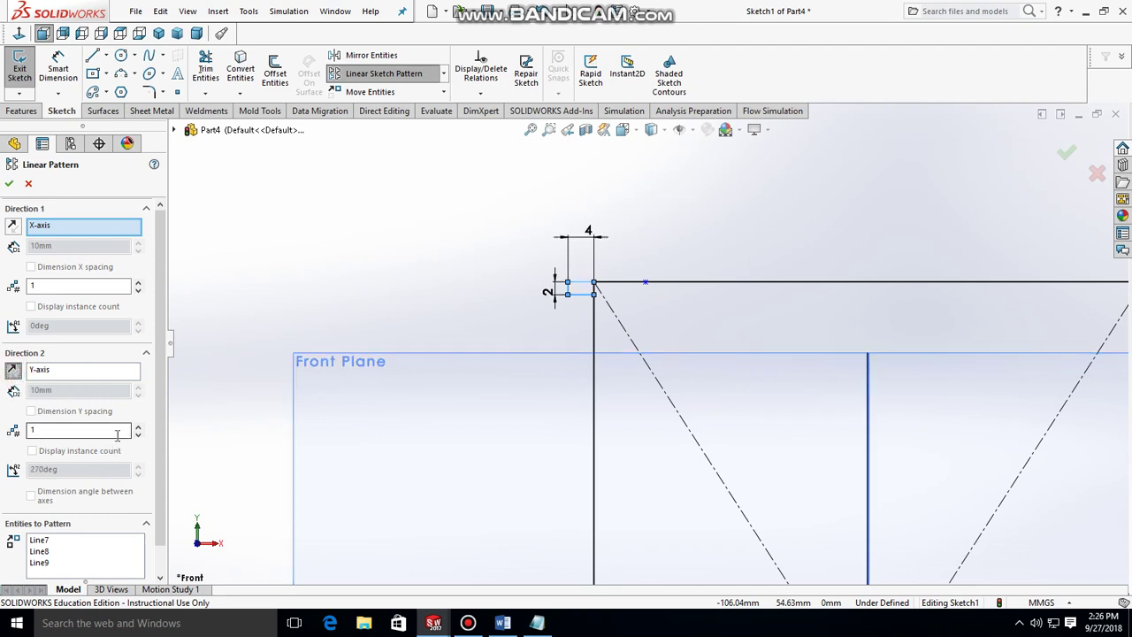
{"action": "left_click", "coordinate": [138, 428]}
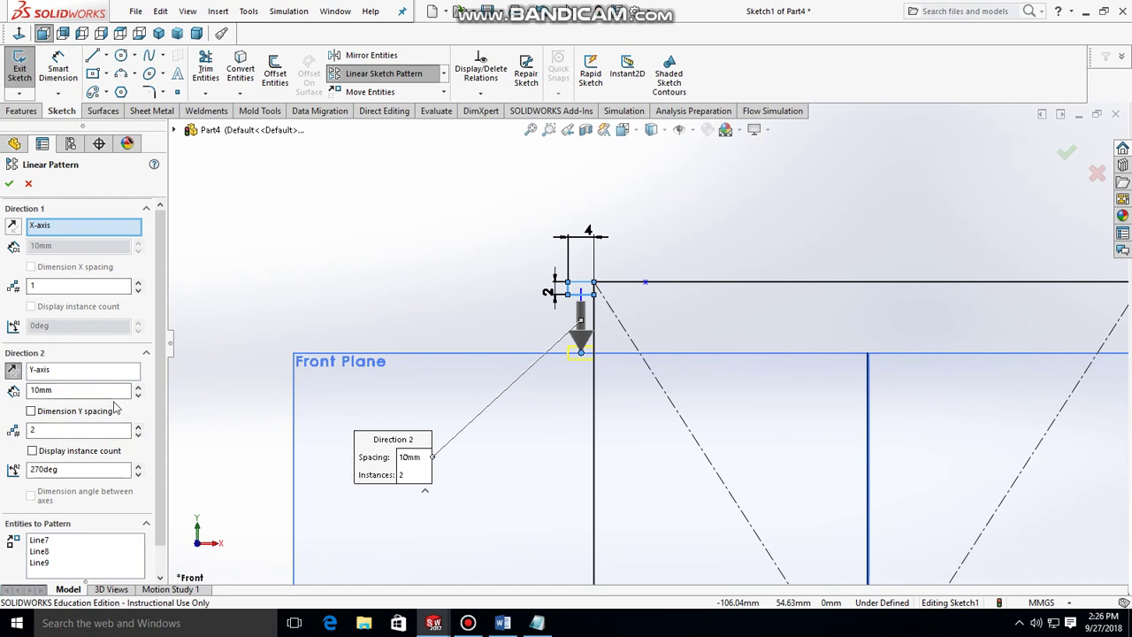
{"action": "double_click", "coordinate": [65, 391]}
{"action": "type", "text": "5"}
{"action": "left_click", "coordinate": [139, 435]}
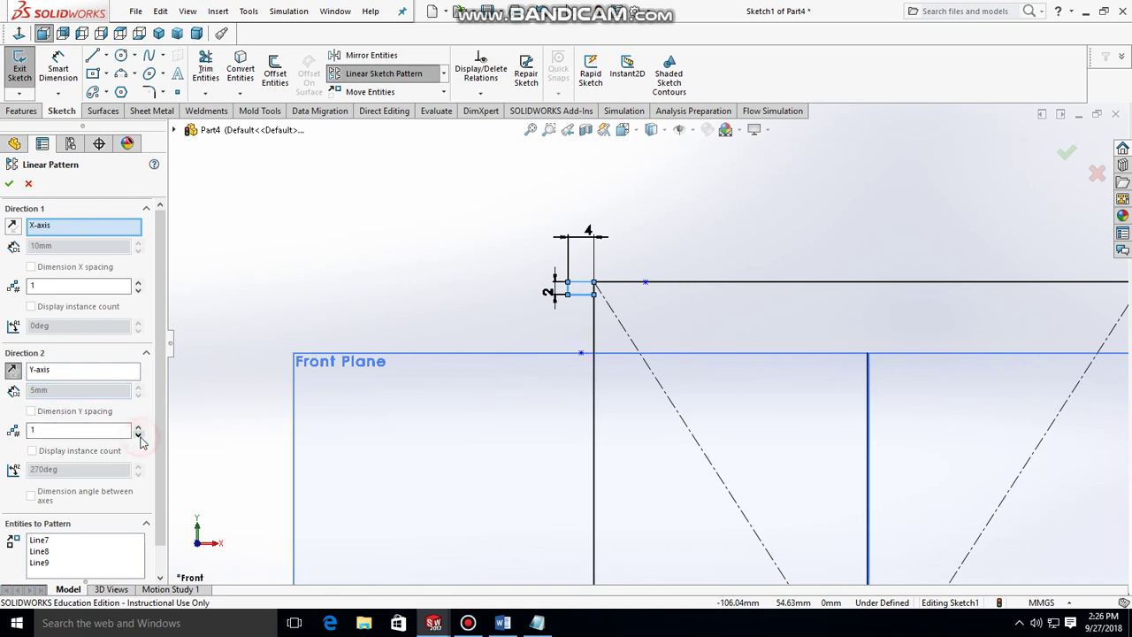
{"action": "left_click", "coordinate": [138, 429]}
{"action": "left_click", "coordinate": [138, 429]}
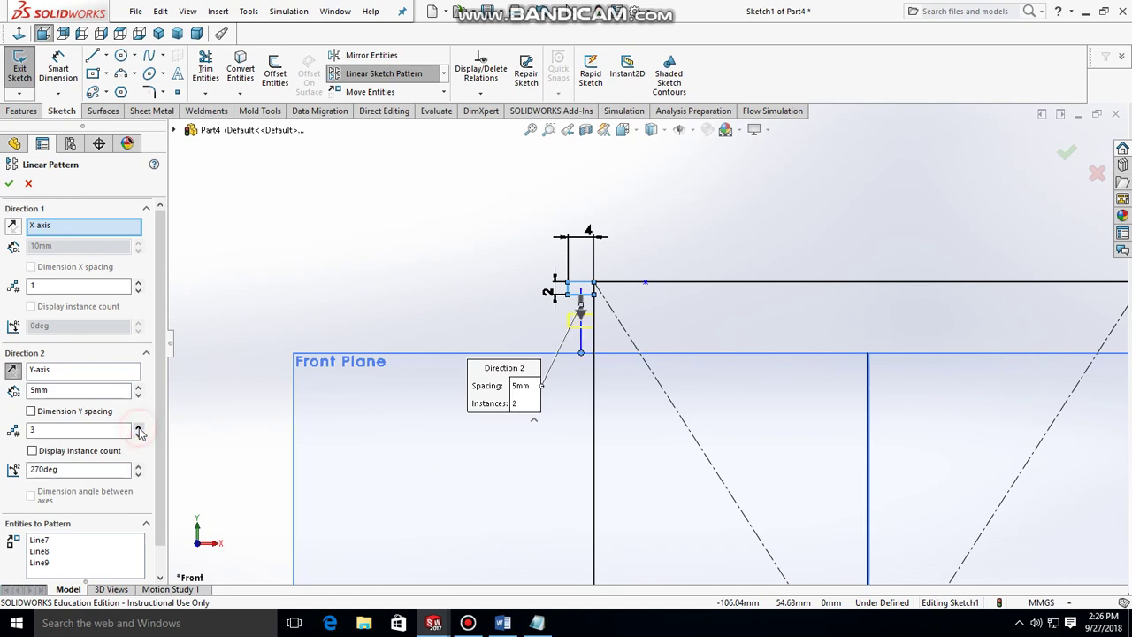
{"action": "left_click", "coordinate": [138, 428]}
{"action": "left_click", "coordinate": [138, 428]}
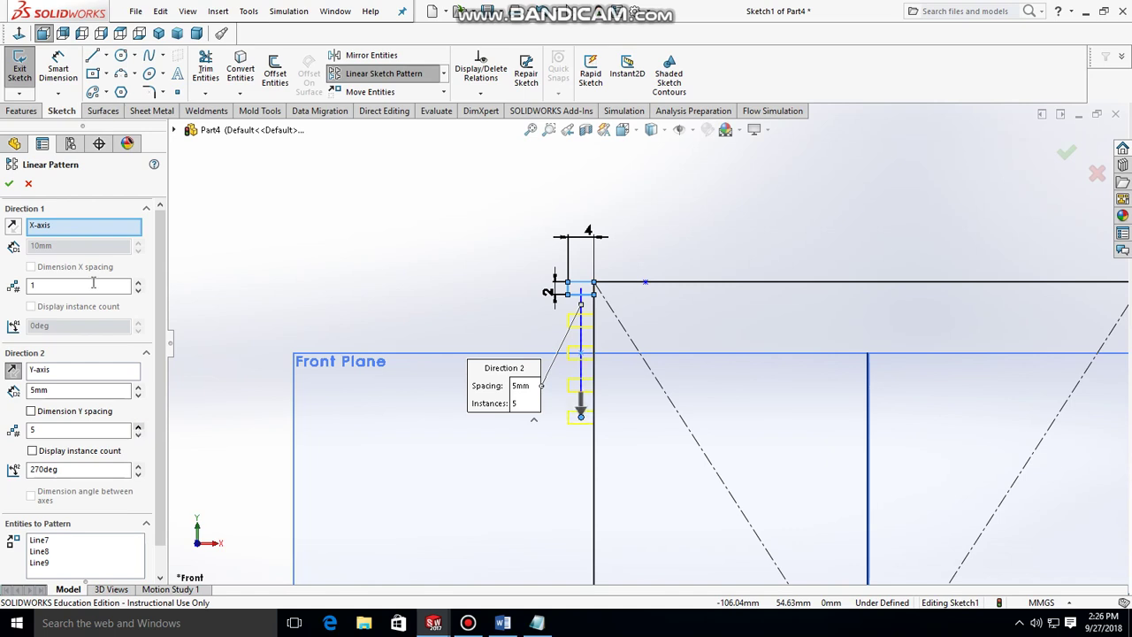
{"action": "key", "text": "Return"}
{"action": "scroll", "coordinate": [612, 484], "scroll_direction": "up", "scroll_amount": 2}
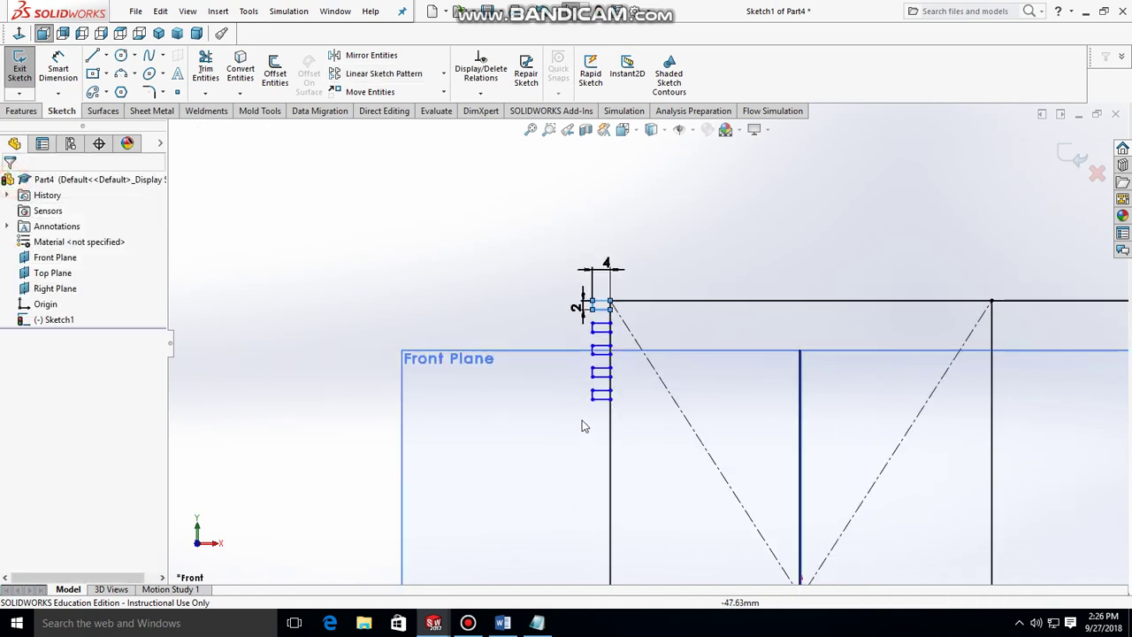
{"action": "scroll", "coordinate": [662, 384], "scroll_direction": "down", "scroll_amount": 1}
{"action": "scroll", "coordinate": [650, 366], "scroll_direction": "down", "scroll_amount": 1}
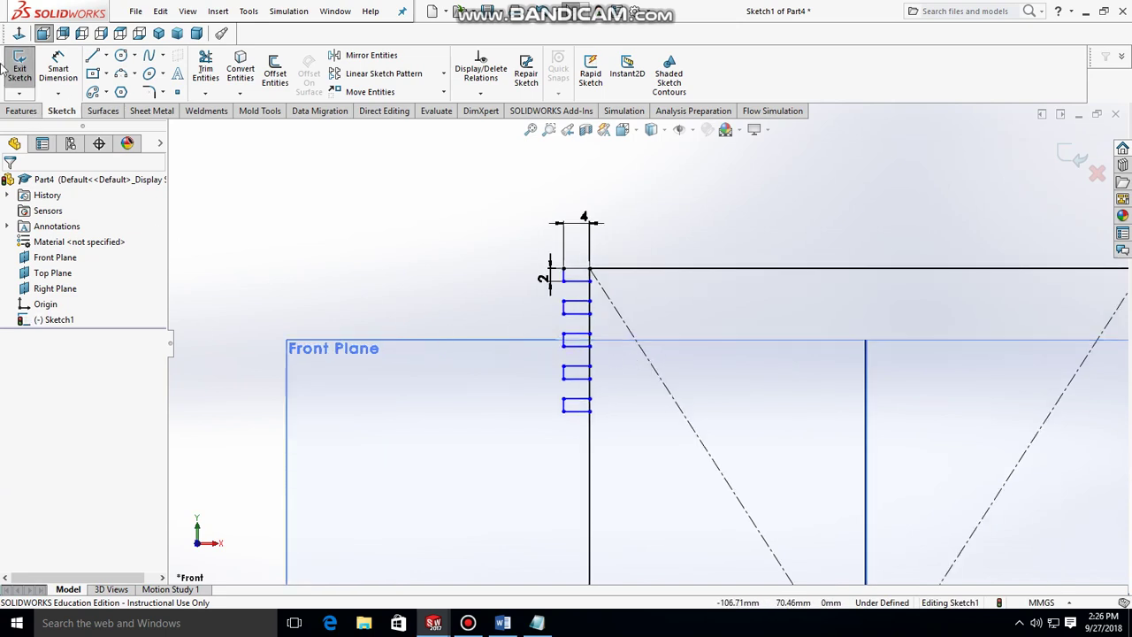
- Draw a helper vertical line down to the lower horizontal line, plus a short horizontal segment there
{"action": "left_click", "coordinate": [94, 56]}
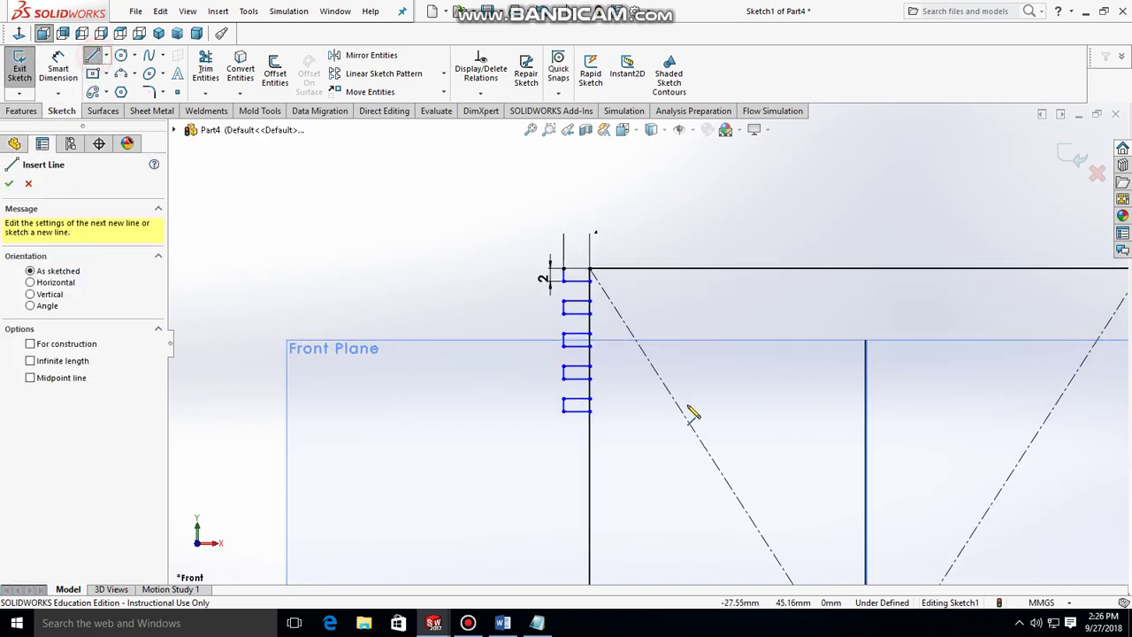
{"action": "scroll", "coordinate": [675, 405], "scroll_direction": "up", "scroll_amount": 2}
{"action": "scroll", "coordinate": [619, 399], "scroll_direction": "down", "scroll_amount": 1}
{"action": "scroll", "coordinate": [652, 419], "scroll_direction": "up", "scroll_amount": 1}
{"action": "scroll", "coordinate": [652, 420], "scroll_direction": "down", "scroll_amount": 2}
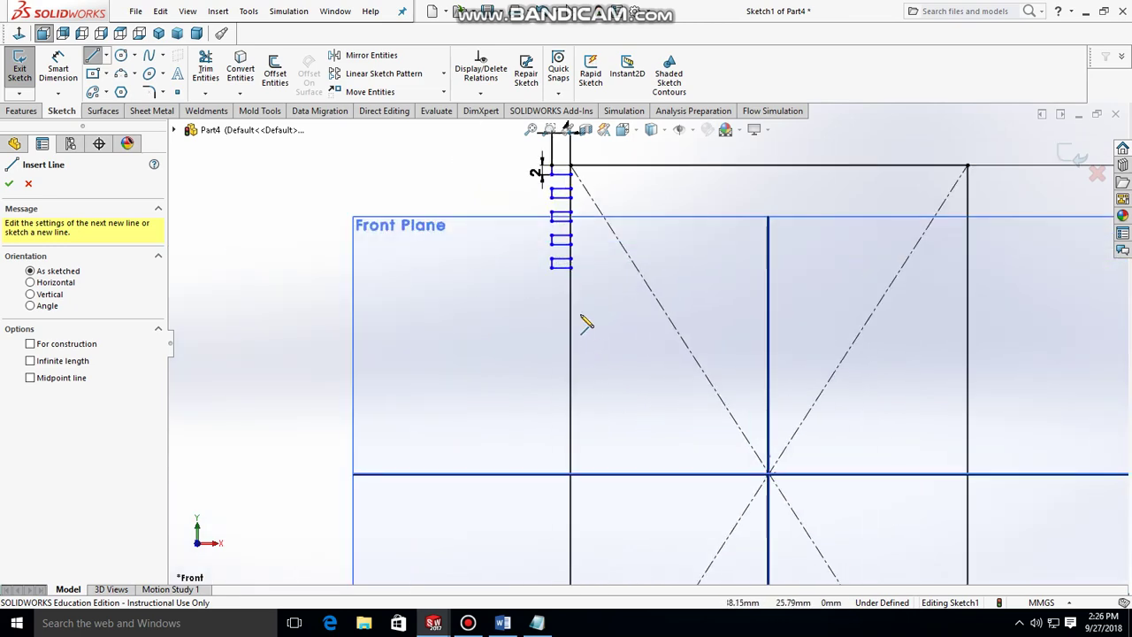
{"action": "left_click", "coordinate": [550, 263]}
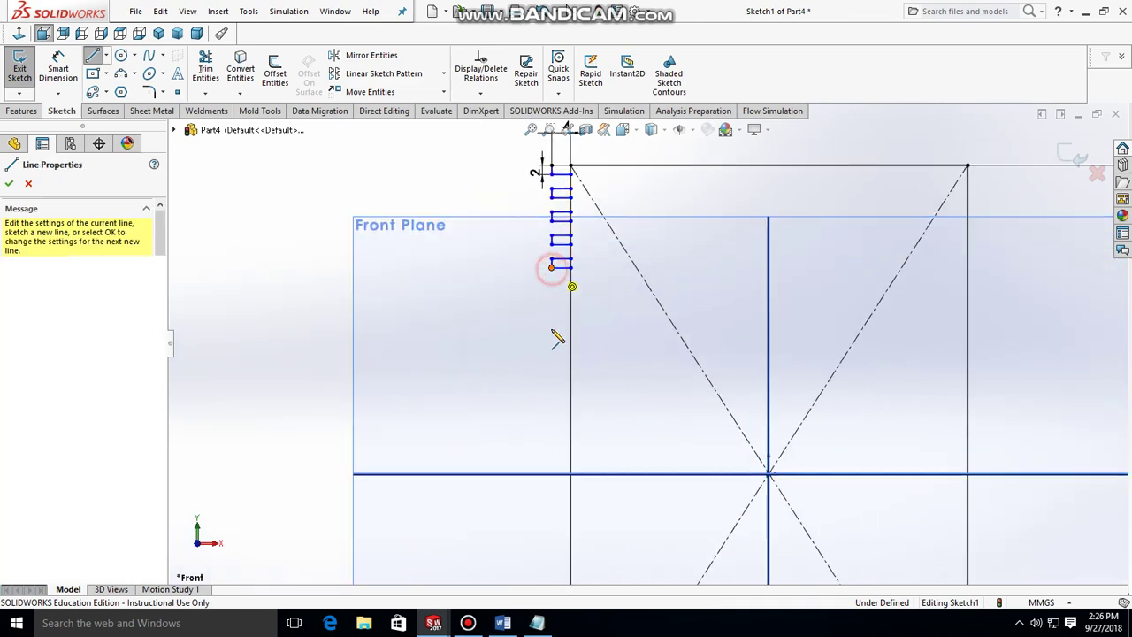
{"action": "left_click", "coordinate": [552, 474]}
{"action": "key", "text": "Escape"}
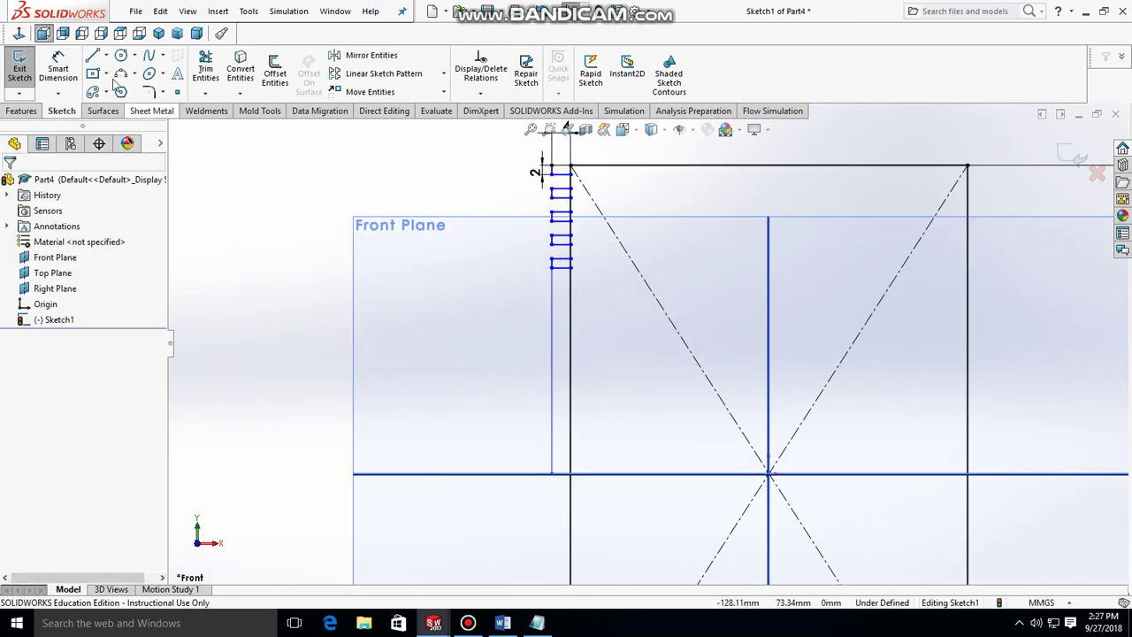
{"action": "left_click", "coordinate": [92, 56]}
{"action": "left_click", "coordinate": [552, 475]}
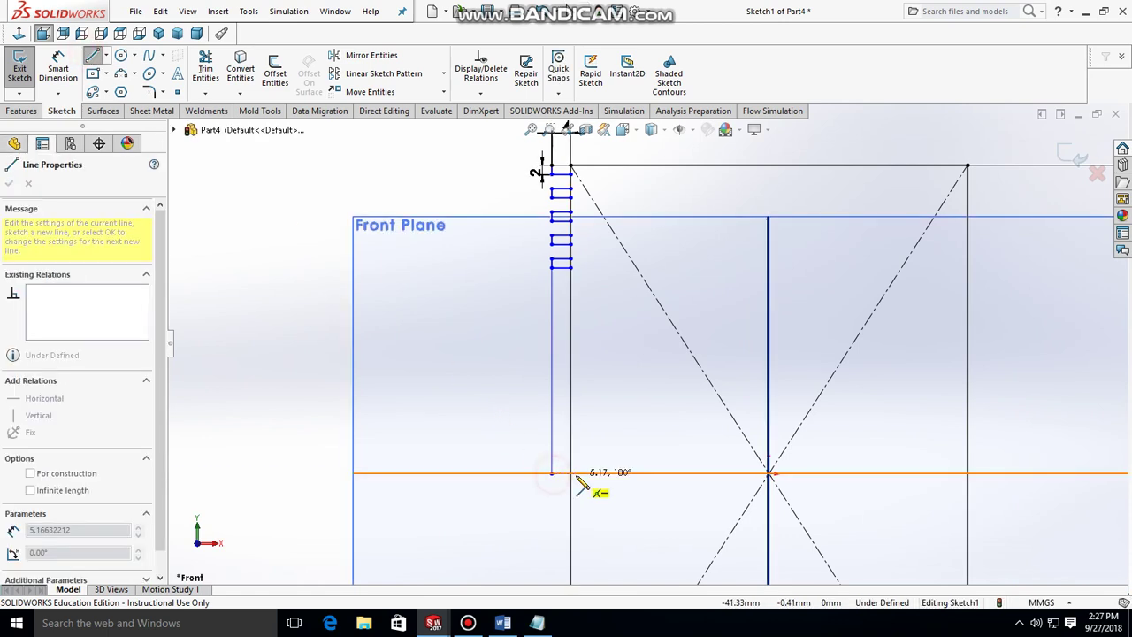
{"action": "key", "text": "Escape"}
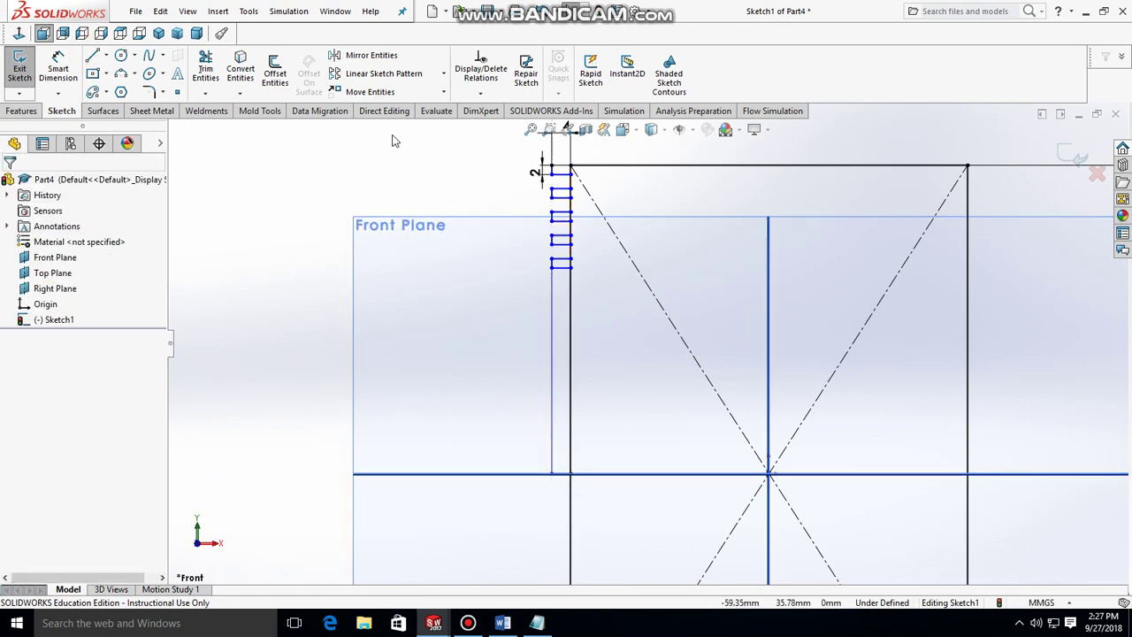
- Power-trim away the helper vertical line
{"action": "left_click", "coordinate": [205, 69]}
{"action": "left_click_drag", "start_coordinate": [548, 364], "coordinate": [550, 360]}
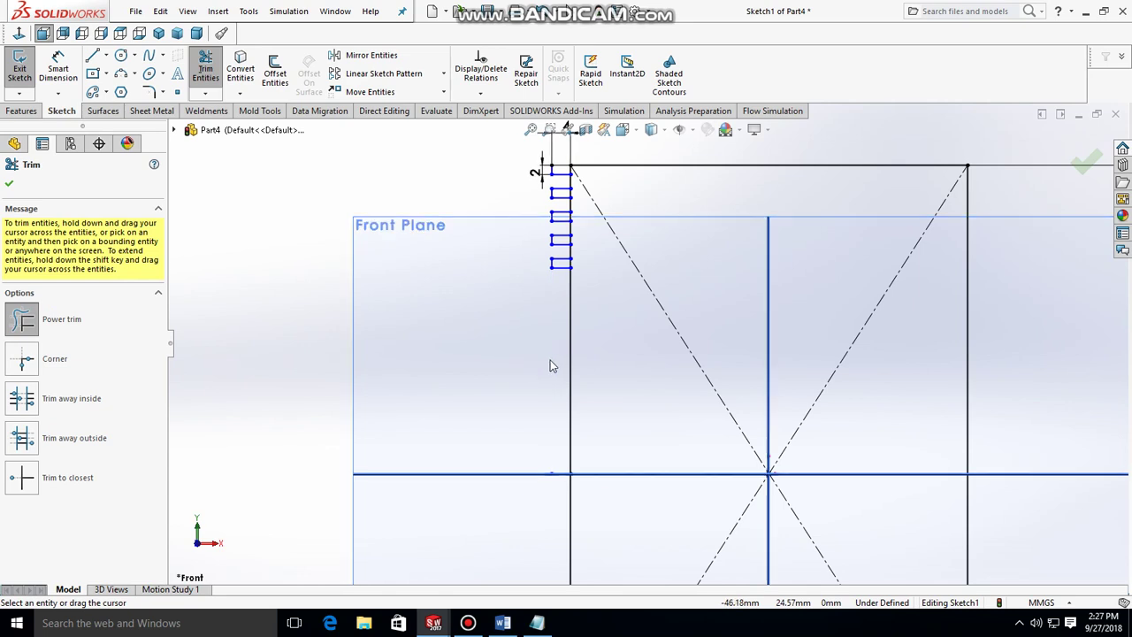
{"action": "key", "text": "Escape"}
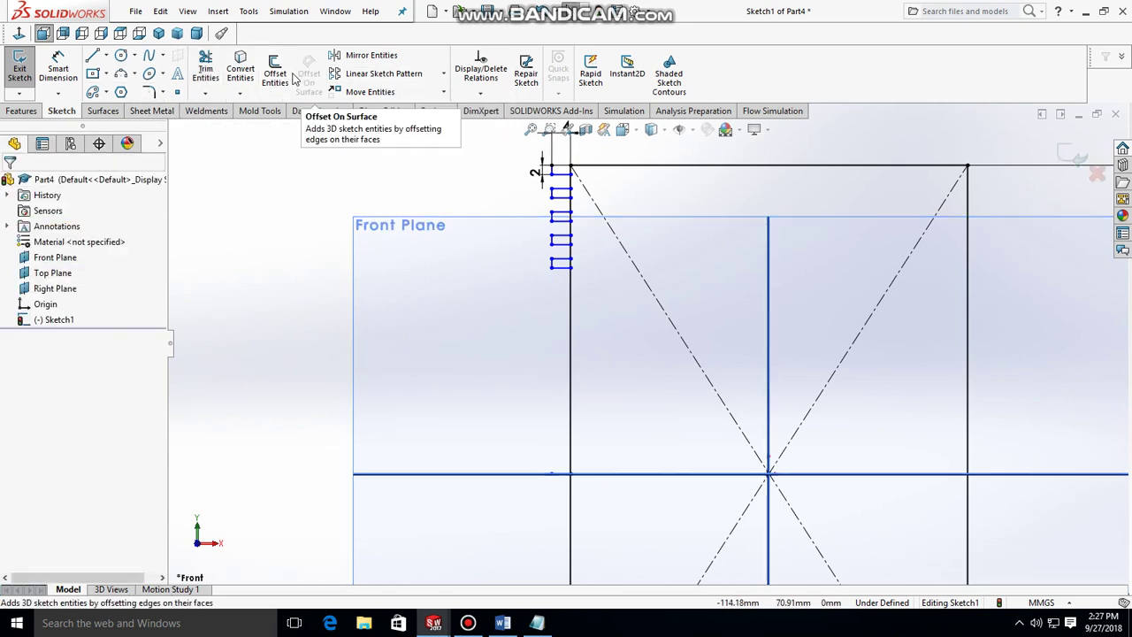
- Offset the short horizontal segment 7 mm upward using Reverse
{"action": "left_click", "coordinate": [279, 74]}
{"action": "left_click", "coordinate": [564, 475]}
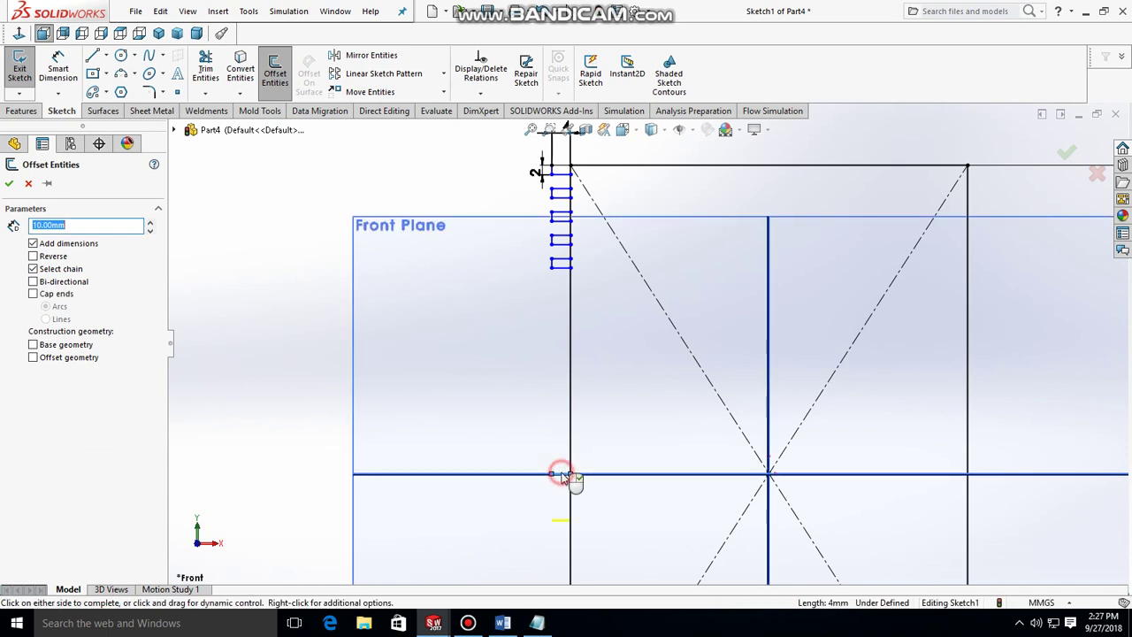
{"action": "left_click", "coordinate": [32, 256]}
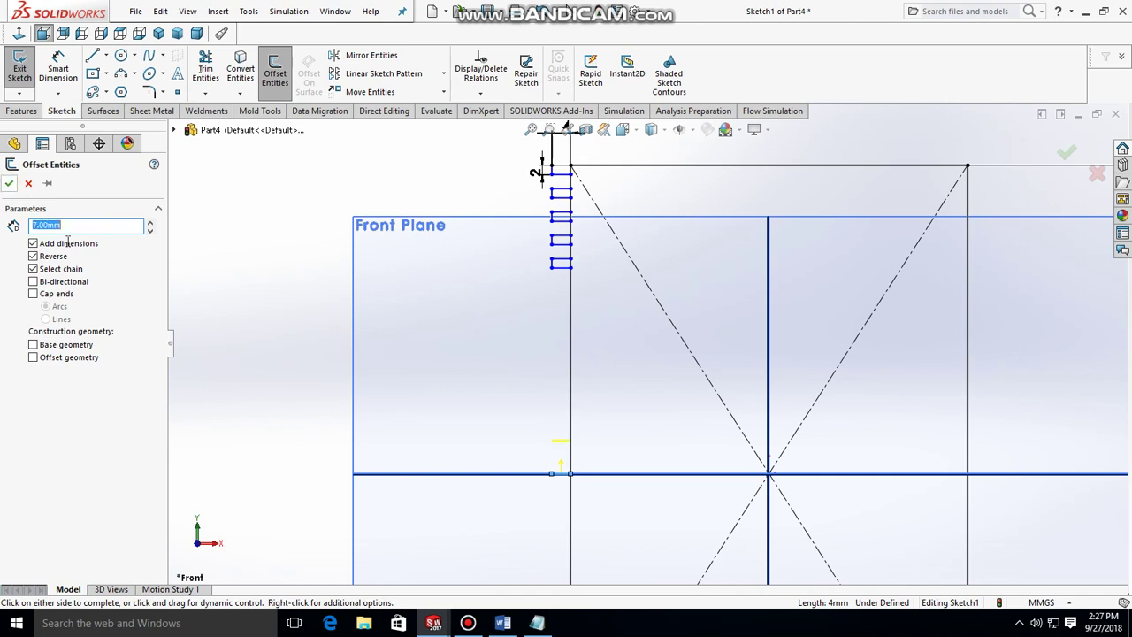
{"action": "left_click", "coordinate": [10, 183]}
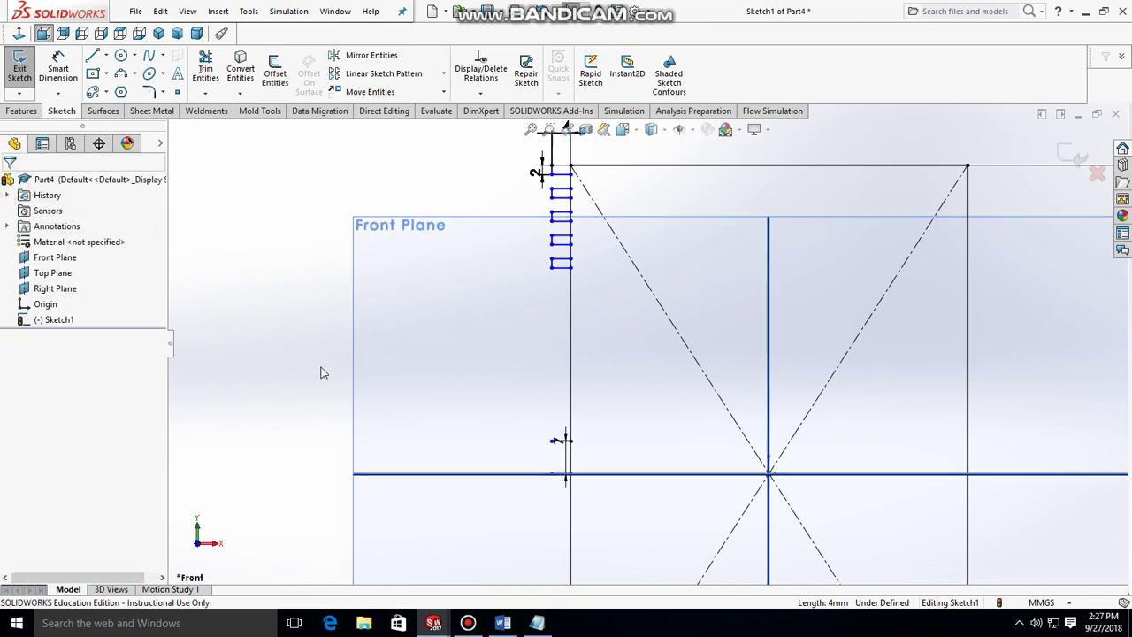
{"action": "scroll", "coordinate": [500, 430], "scroll_direction": "down", "scroll_amount": 3}
{"action": "scroll", "coordinate": [501, 430], "scroll_direction": "down", "scroll_amount": 1}
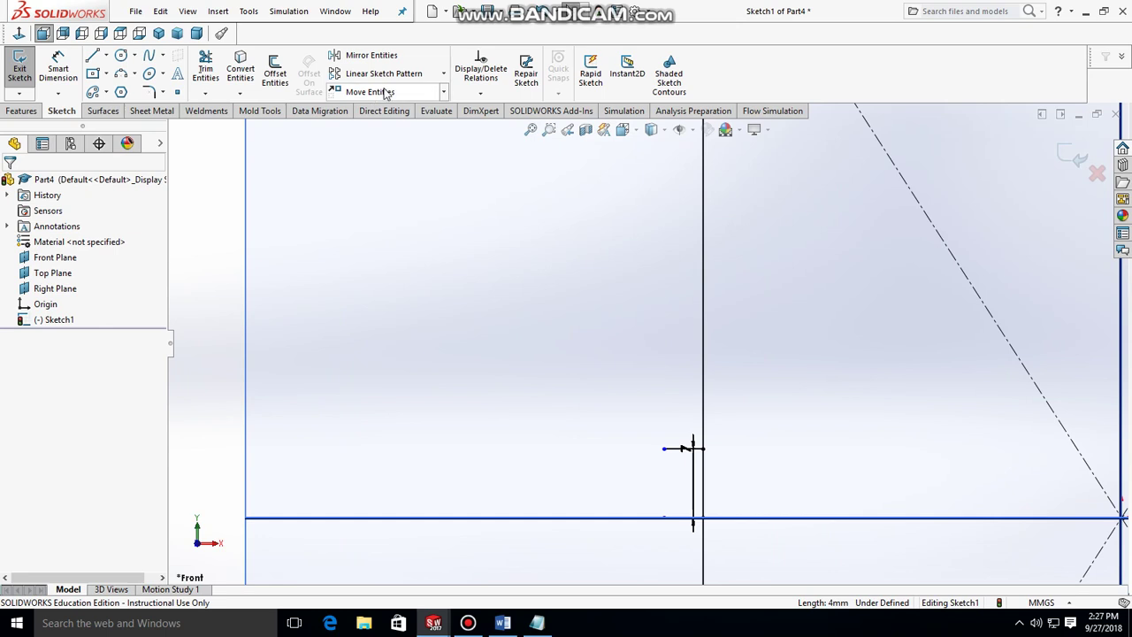
- Pattern the short segment downward at 270°: 2 instances, 10 mm spacing, Direction 1 off
{"action": "left_click", "coordinate": [410, 75]}
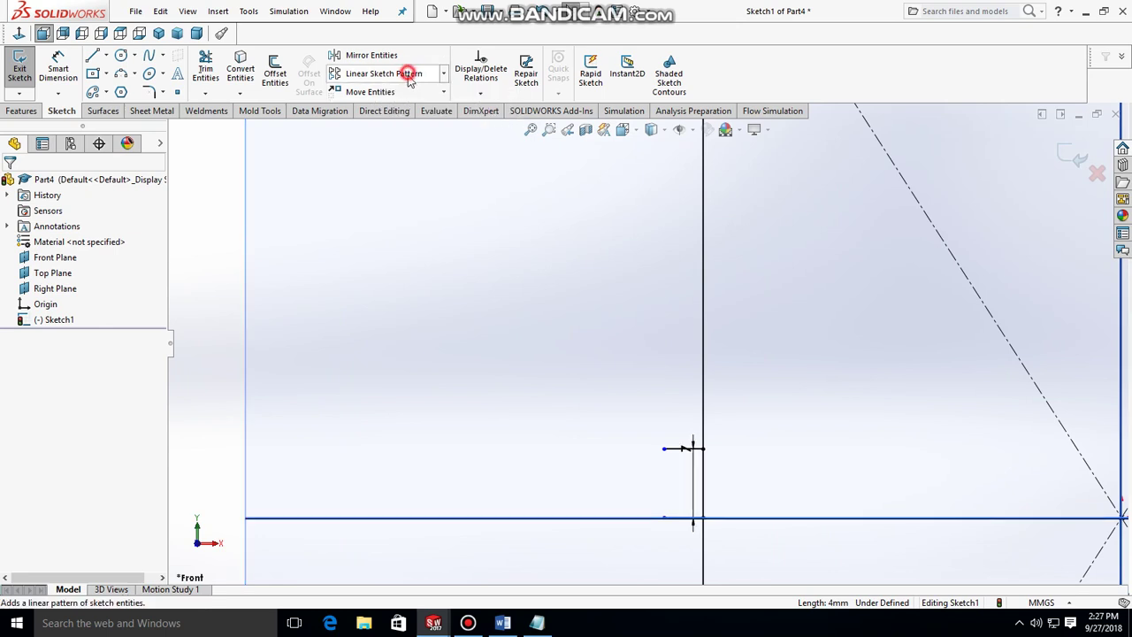
{"action": "scroll", "coordinate": [690, 445], "scroll_direction": "down", "scroll_amount": 2}
{"action": "left_click", "coordinate": [669, 447]}
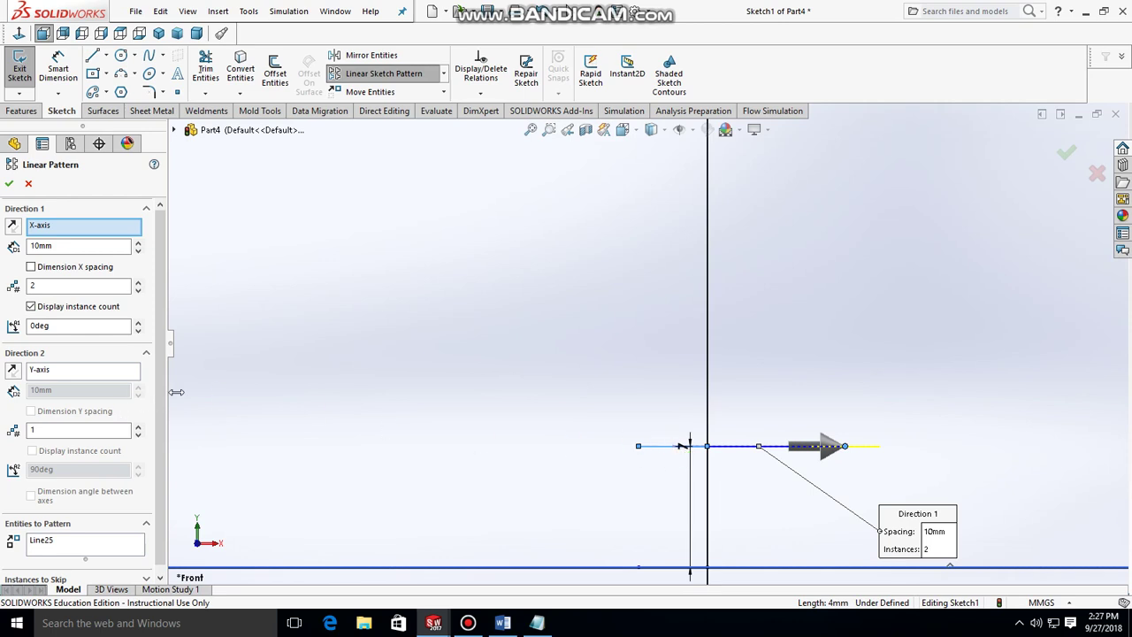
{"action": "left_click", "coordinate": [138, 290]}
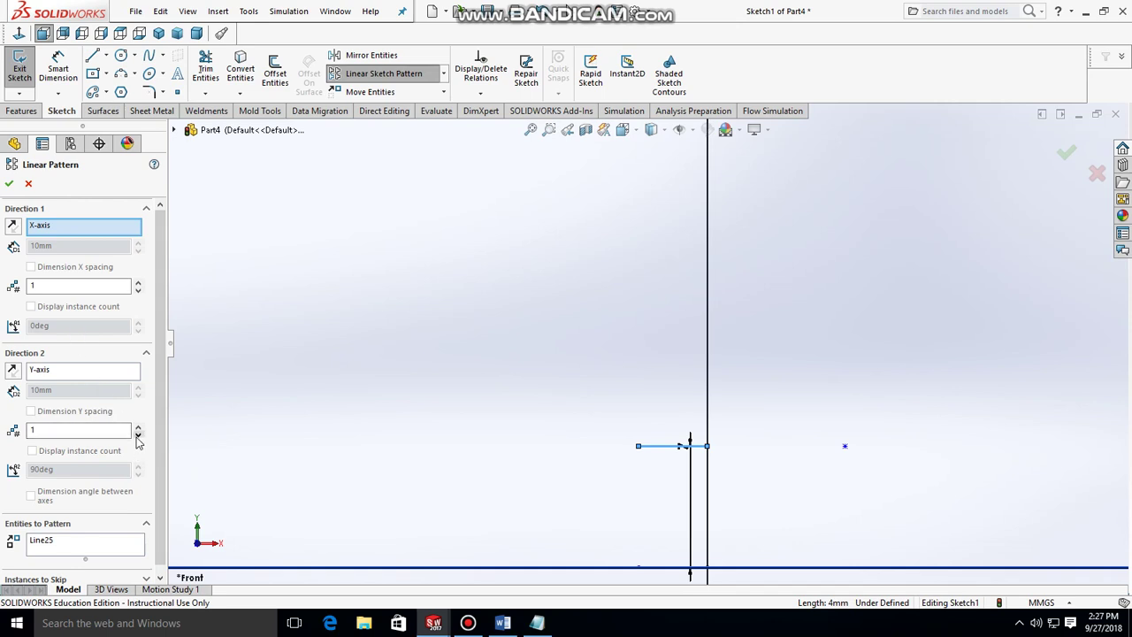
{"action": "left_click", "coordinate": [139, 437]}
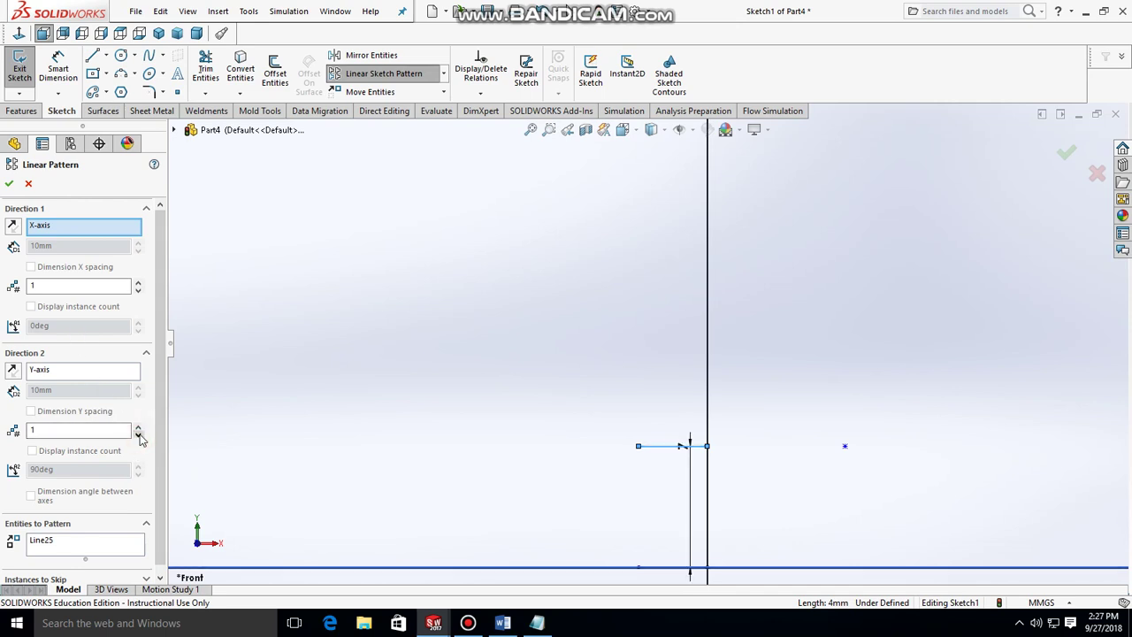
{"action": "left_click", "coordinate": [139, 430]}
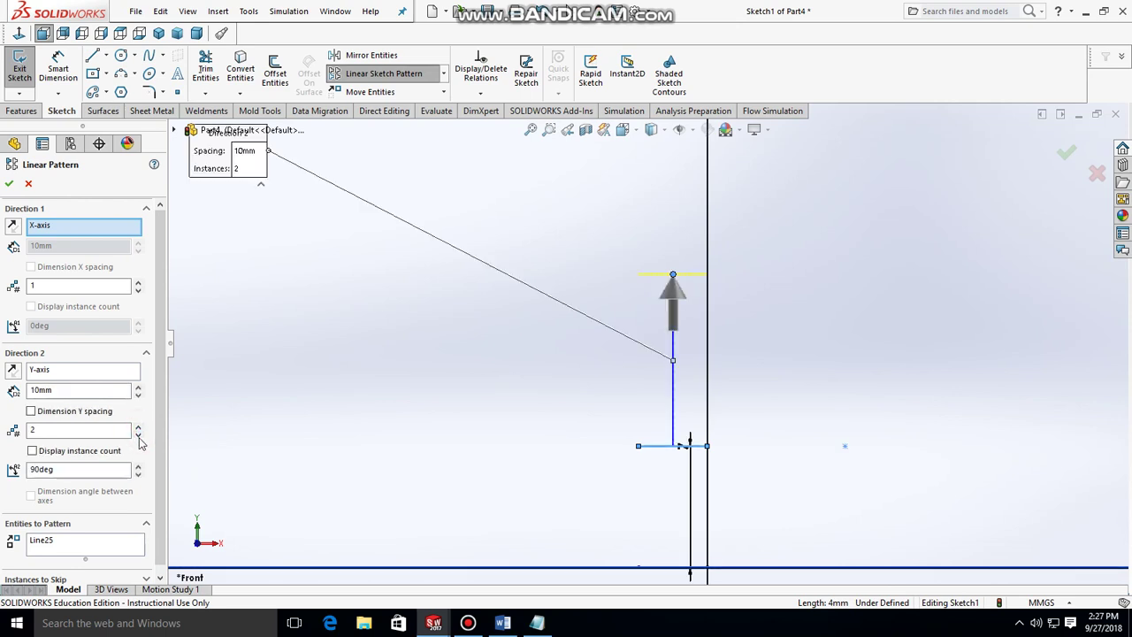
{"action": "left_click", "coordinate": [13, 370]}
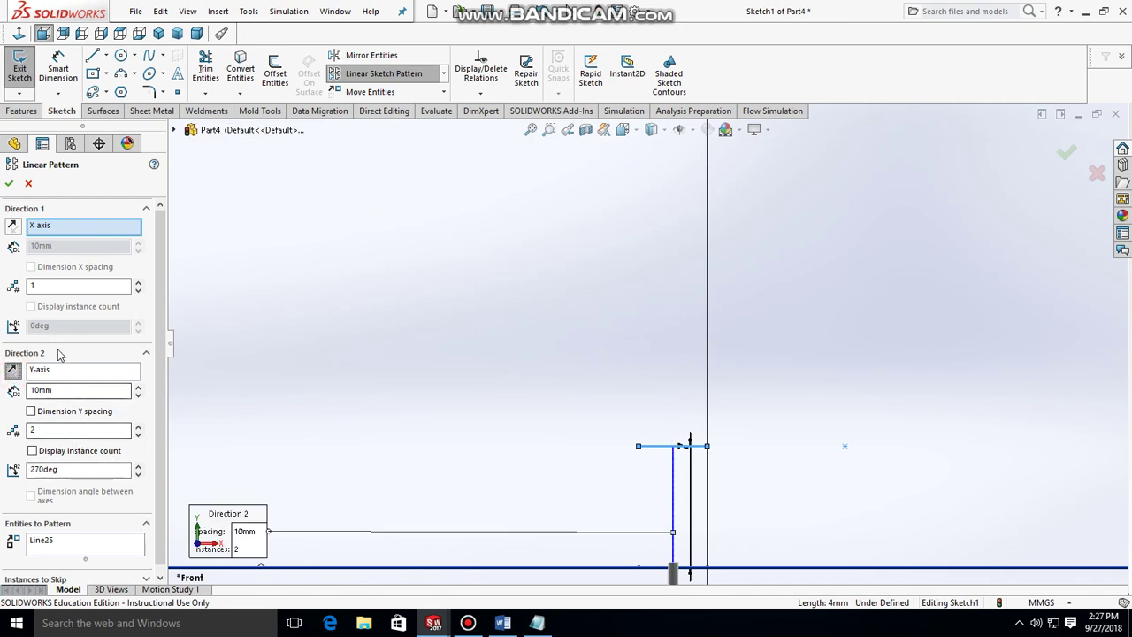
{"action": "double_click", "coordinate": [65, 389]}
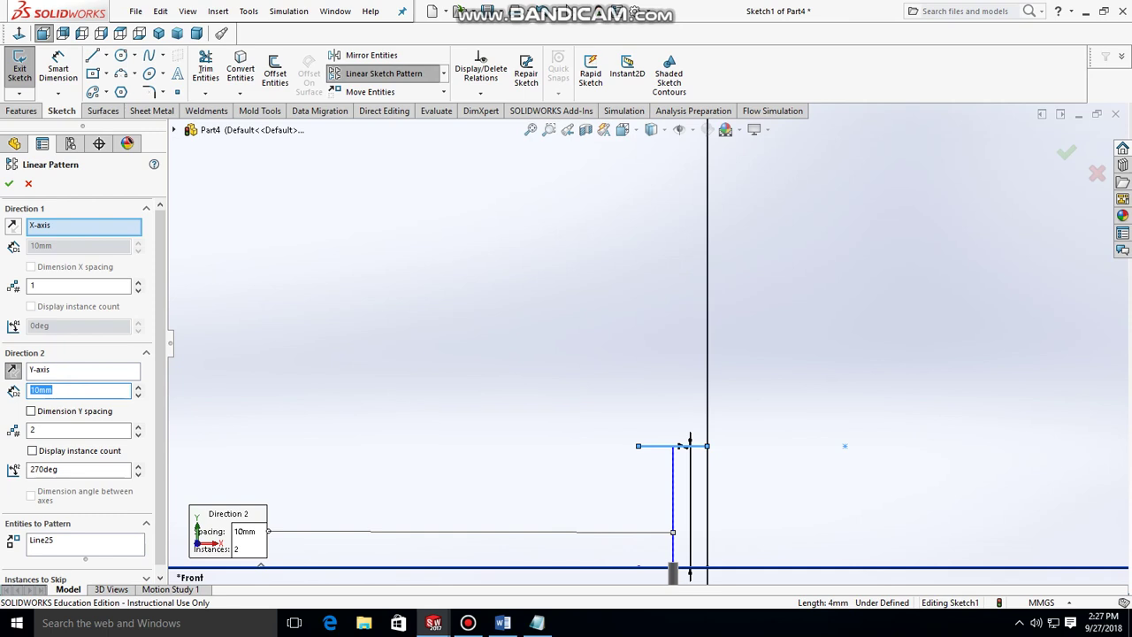
{"action": "type", "text": "2"}
- Accept the pattern and draw a vertical wall line from the top groove to the lower groove
{"action": "left_click", "coordinate": [10, 183]}
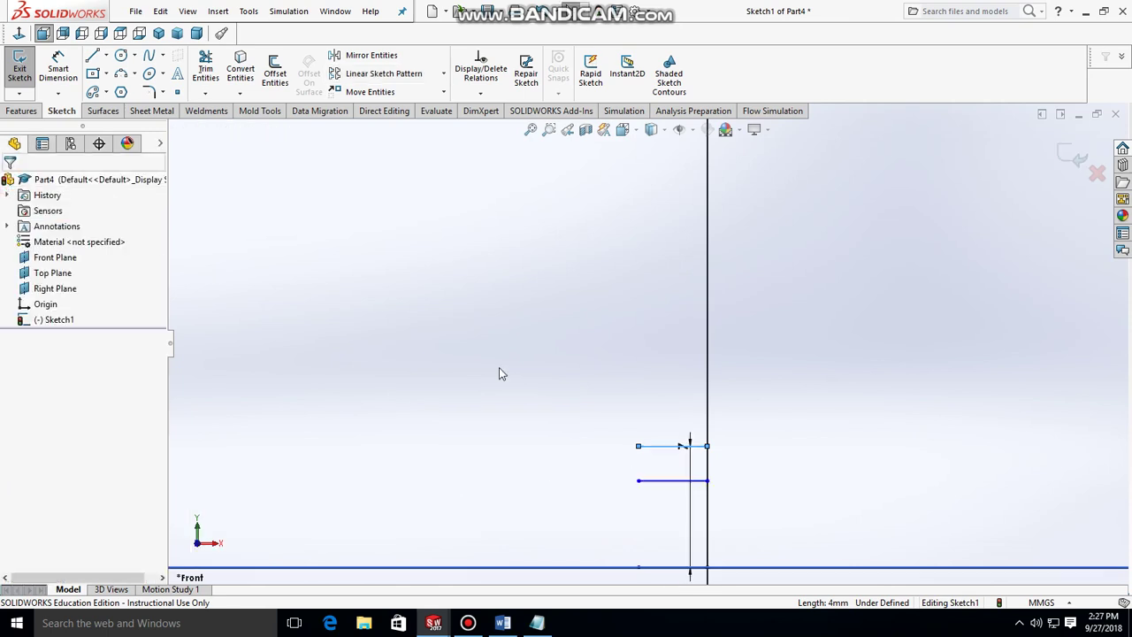
{"action": "scroll", "coordinate": [787, 556], "scroll_direction": "up", "scroll_amount": 3}
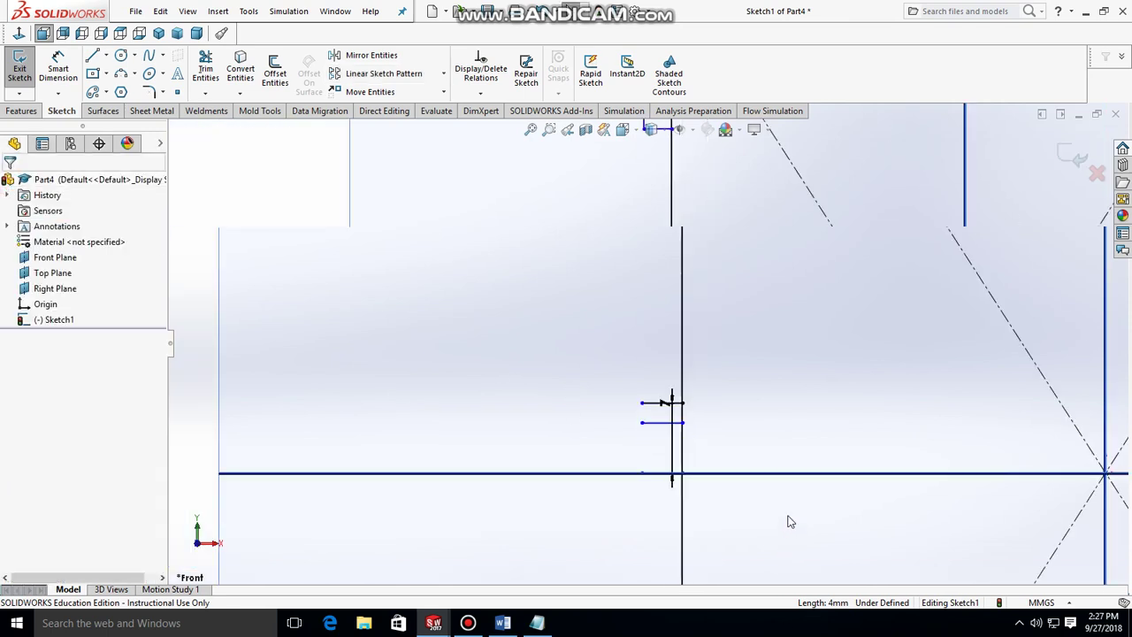
{"action": "scroll", "coordinate": [686, 368], "scroll_direction": "up", "scroll_amount": 2}
{"action": "scroll", "coordinate": [710, 321], "scroll_direction": "up", "scroll_amount": 2}
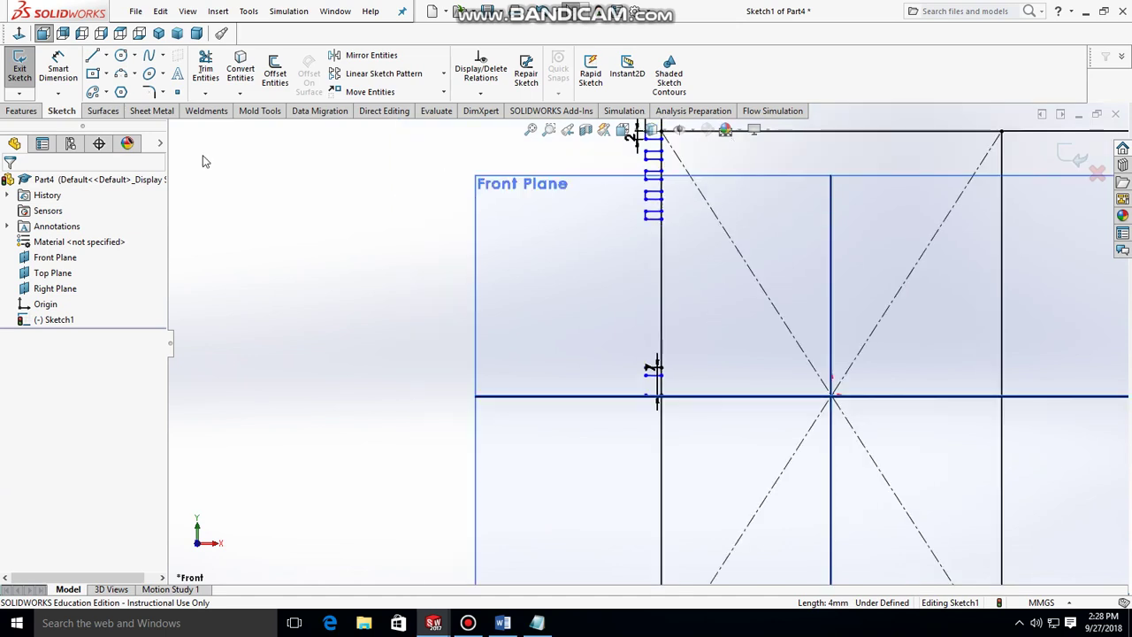
{"action": "left_click", "coordinate": [97, 58]}
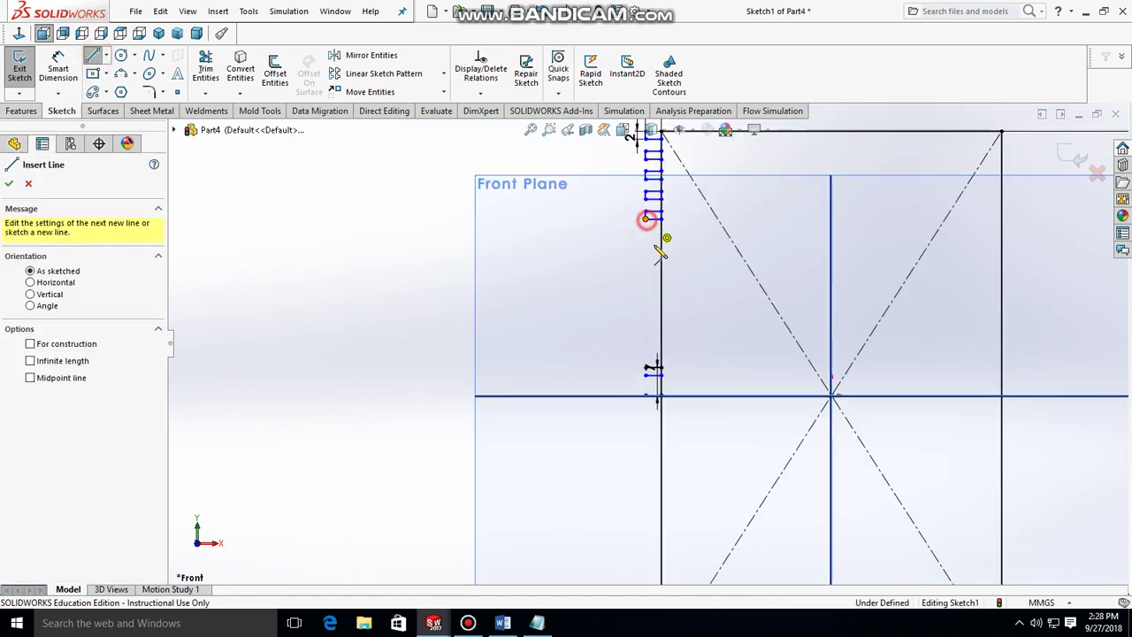
{"action": "left_click", "coordinate": [645, 215]}
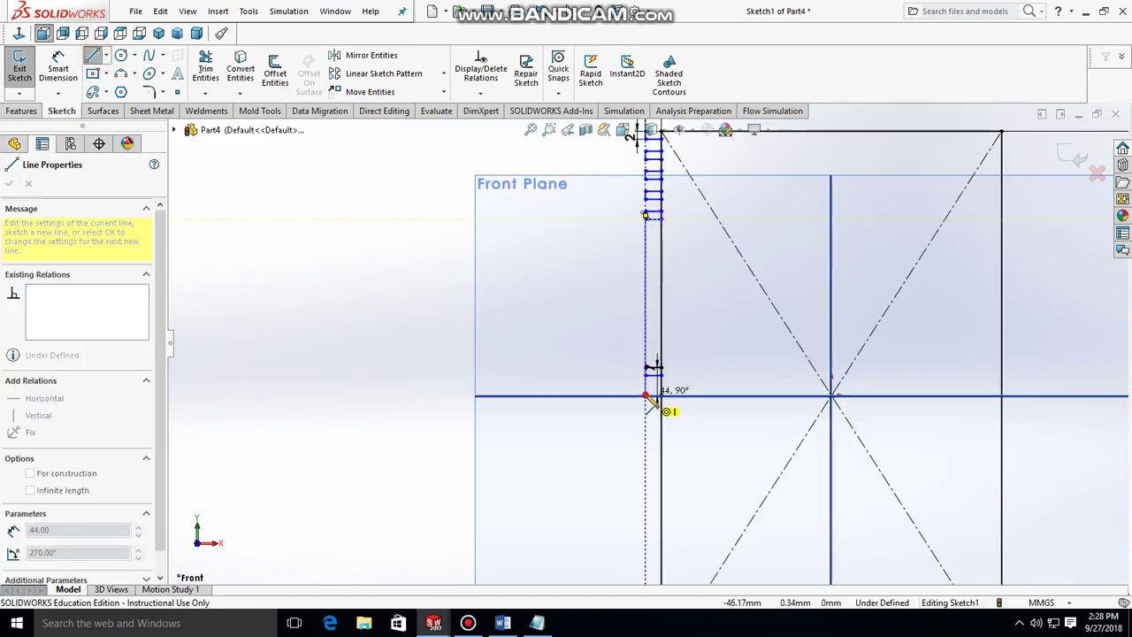
{"action": "left_click", "coordinate": [648, 398]}
{"action": "key", "text": "Escape"}
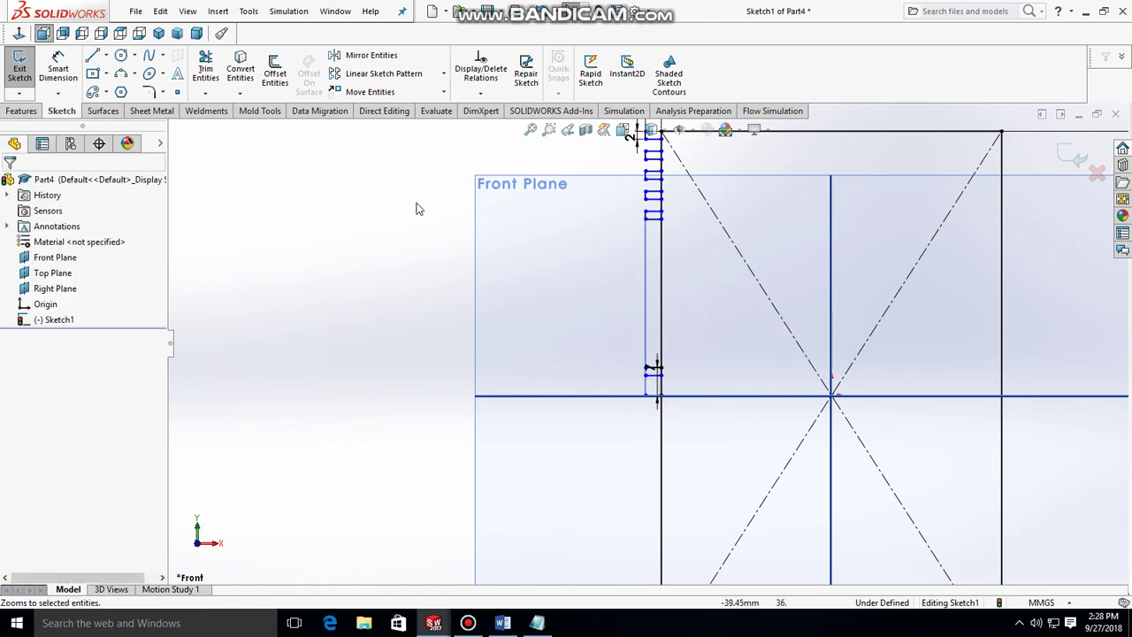
- Power-trim the bottom edge, the extra vertical segment and stray pieces near the lower groove
{"action": "left_click", "coordinate": [205, 71]}
{"action": "scroll", "coordinate": [704, 244], "scroll_direction": "down", "scroll_amount": 2}
{"action": "scroll", "coordinate": [692, 240], "scroll_direction": "down", "scroll_amount": 2}
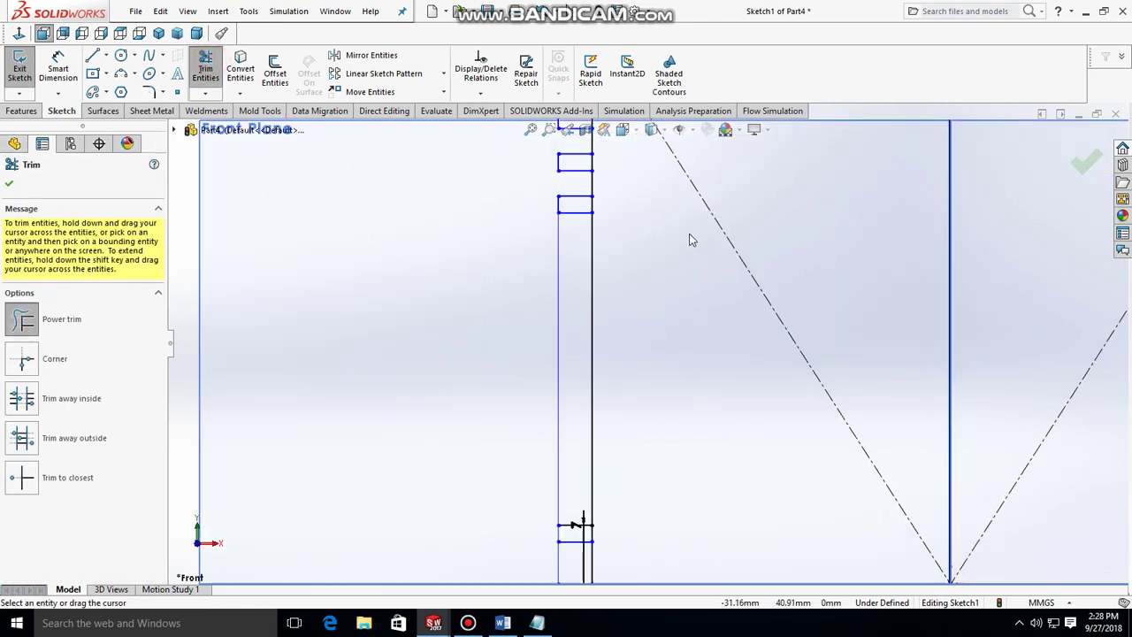
{"action": "left_click", "coordinate": [576, 214]}
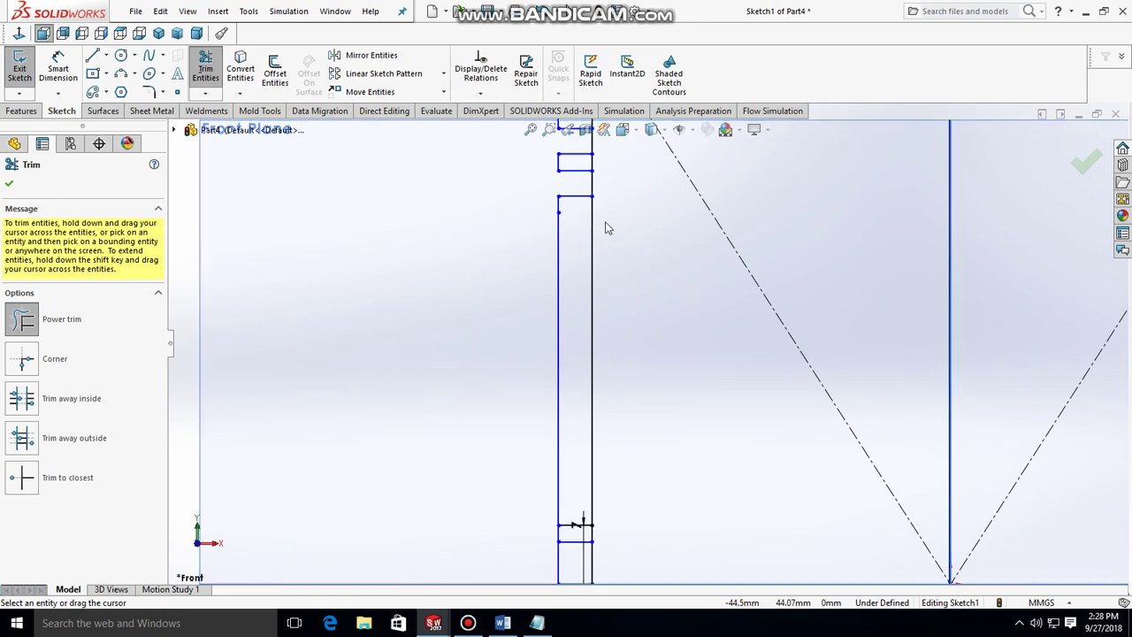
{"action": "left_click_drag", "start_coordinate": [630, 227], "coordinate": [591, 242]}
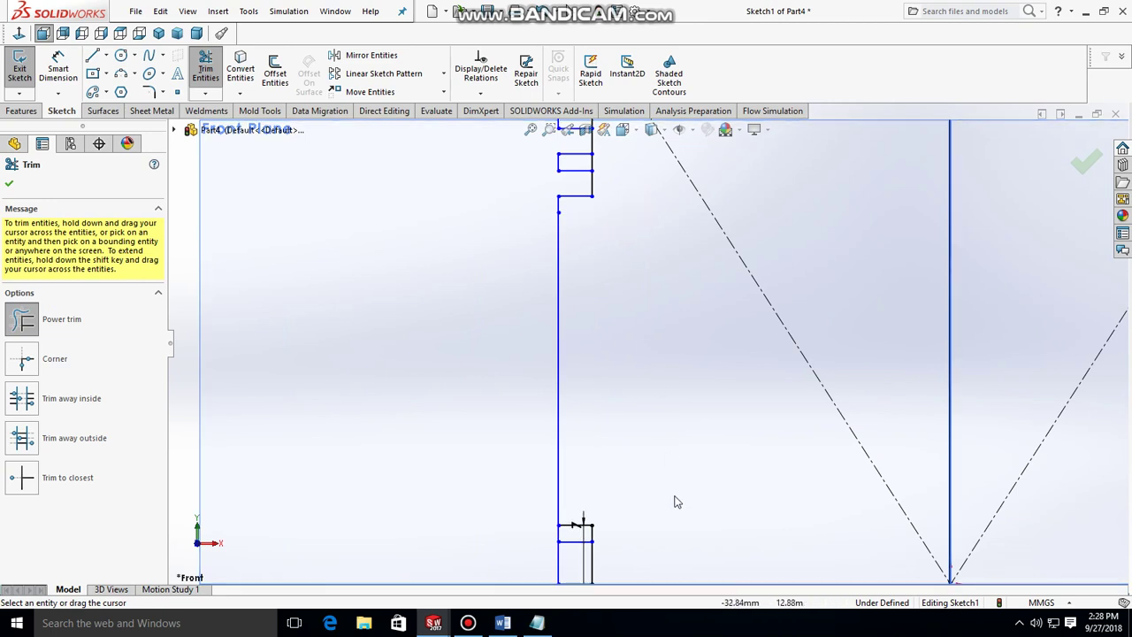
{"action": "scroll", "coordinate": [654, 522], "scroll_direction": "down", "scroll_amount": 2}
{"action": "scroll", "coordinate": [605, 538], "scroll_direction": "up", "scroll_amount": 2}
{"action": "scroll", "coordinate": [619, 496], "scroll_direction": "up", "scroll_amount": 1}
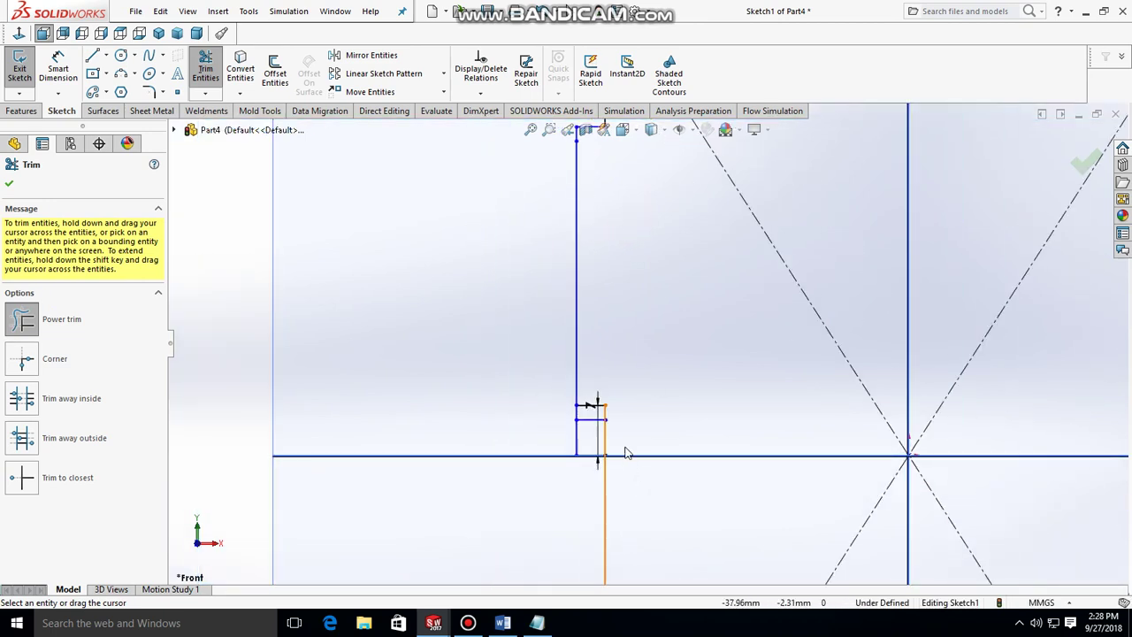
{"action": "left_click_drag", "start_coordinate": [630, 431], "coordinate": [620, 434]}
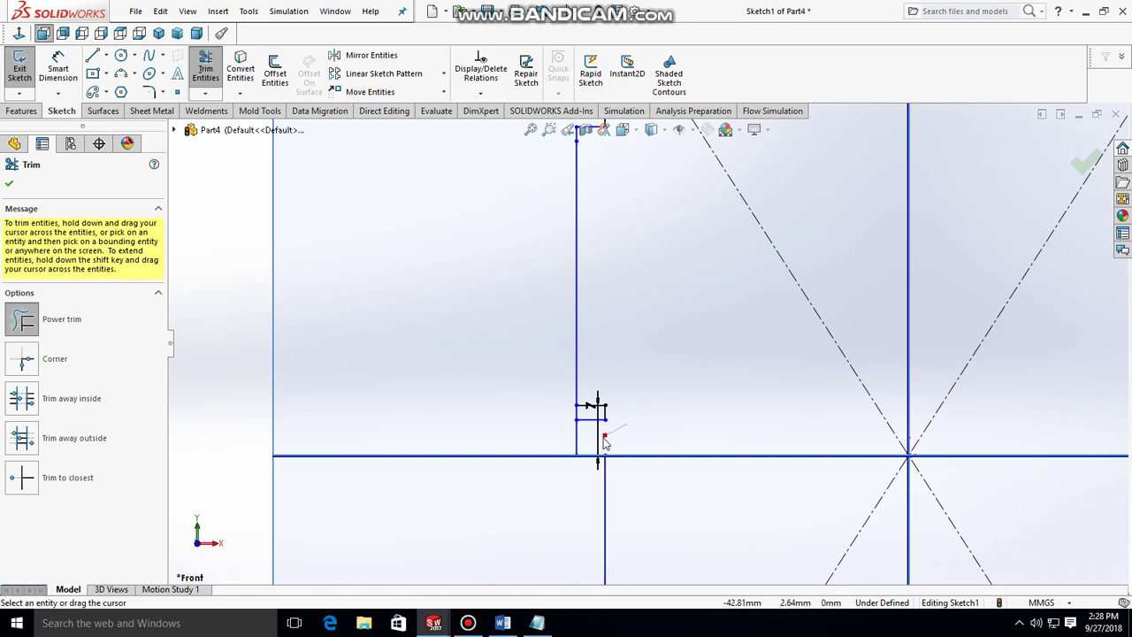
{"action": "scroll", "coordinate": [699, 380], "scroll_direction": "up", "scroll_amount": 2}
{"action": "scroll", "coordinate": [626, 379], "scroll_direction": "up", "scroll_amount": 1}
{"action": "scroll", "coordinate": [589, 423], "scroll_direction": "down", "scroll_amount": 3}
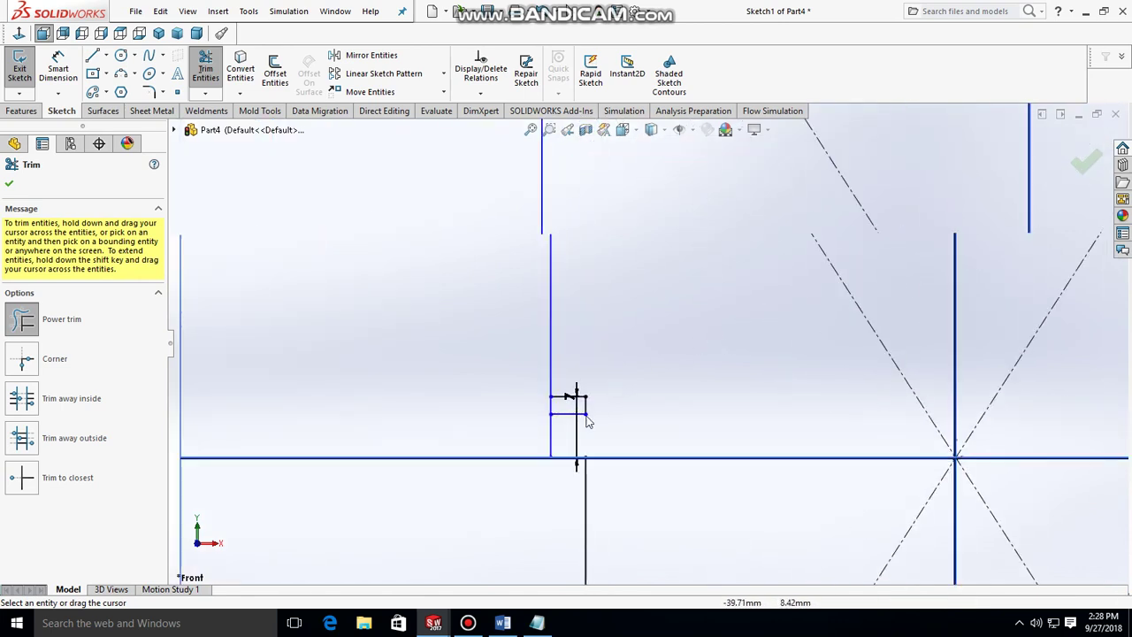
{"action": "left_click_drag", "start_coordinate": [522, 399], "coordinate": [536, 397]}
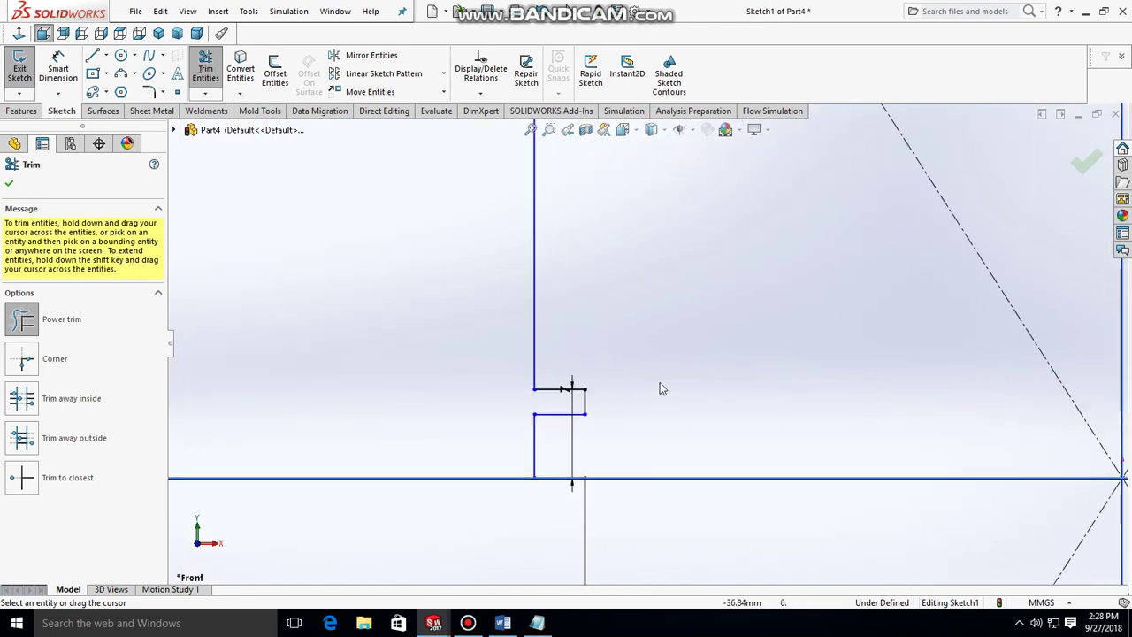
- Trim the remaining segments between groove corners to finish the notched piston edge
{"action": "scroll", "coordinate": [660, 389], "scroll_direction": "up", "scroll_amount": 3}
{"action": "scroll", "coordinate": [663, 235], "scroll_direction": "up", "scroll_amount": 1}
{"action": "scroll", "coordinate": [664, 213], "scroll_direction": "down", "scroll_amount": 2}
{"action": "scroll", "coordinate": [647, 344], "scroll_direction": "down", "scroll_amount": 2}
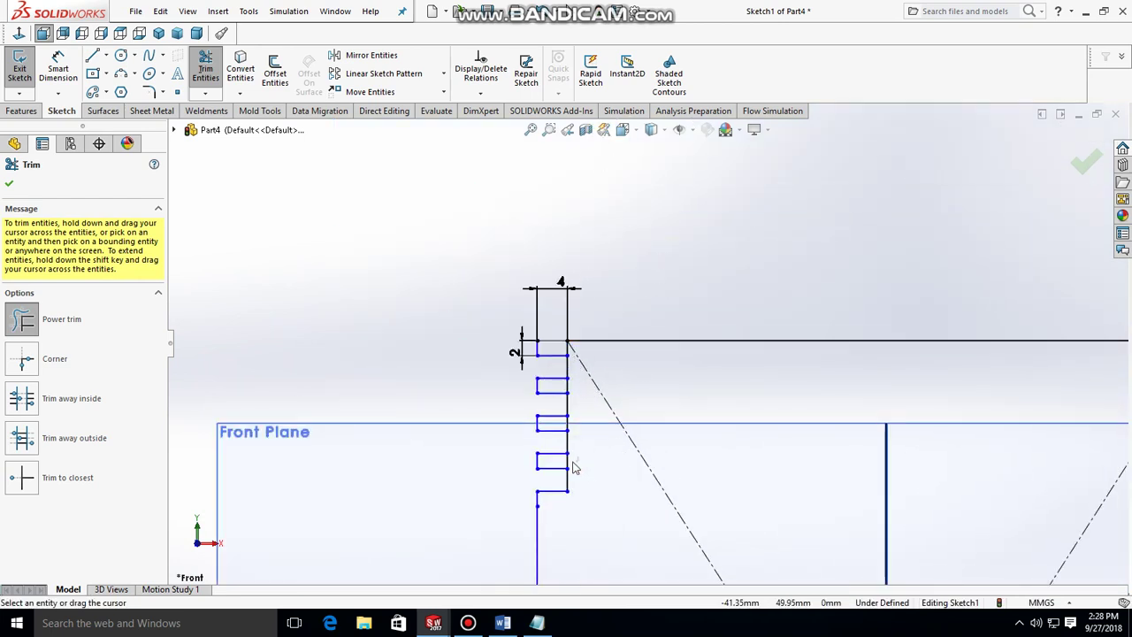
{"action": "left_click", "coordinate": [573, 425]}
{"action": "scroll", "coordinate": [575, 390], "scroll_direction": "down", "scroll_amount": 1}
{"action": "left_click", "coordinate": [577, 382]}
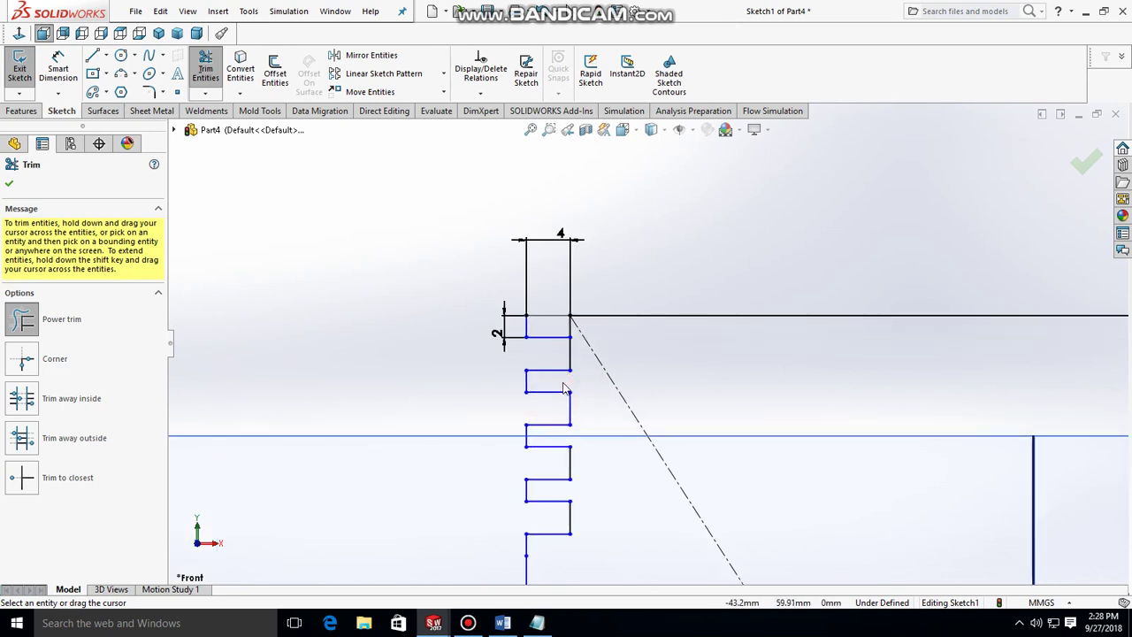
{"action": "scroll", "coordinate": [577, 318], "scroll_direction": "down", "scroll_amount": 1}
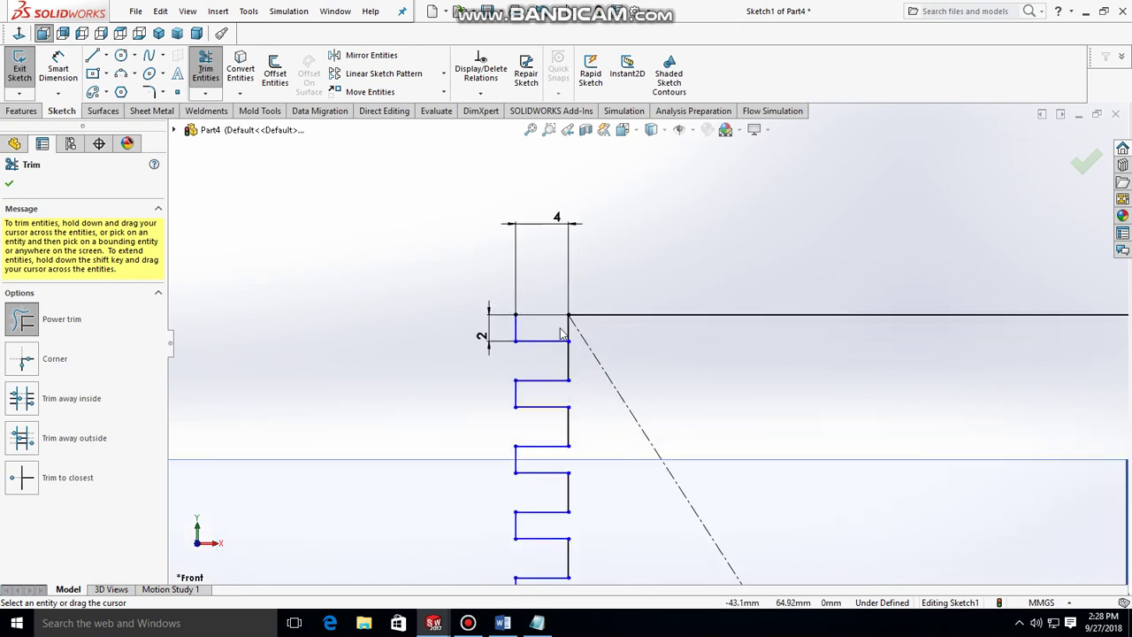
{"action": "left_click", "coordinate": [560, 329]}
{"action": "scroll", "coordinate": [699, 386], "scroll_direction": "up", "scroll_amount": 3}
{"action": "scroll", "coordinate": [720, 395], "scroll_direction": "up", "scroll_amount": 3}
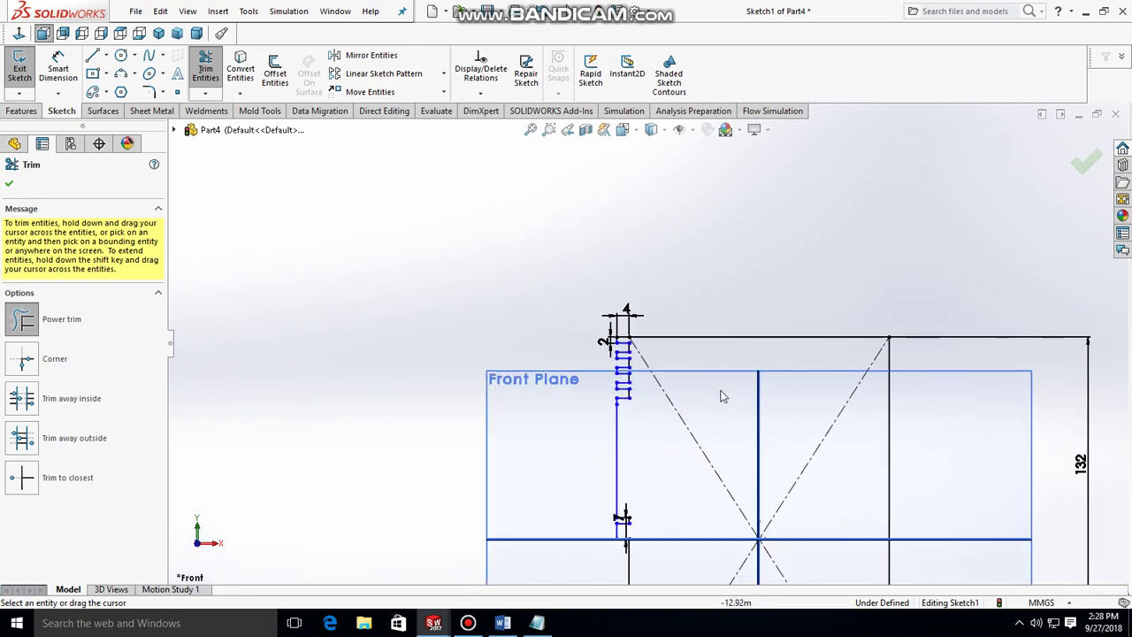
{"action": "scroll", "coordinate": [750, 421], "scroll_direction": "up", "scroll_amount": 4}
{"action": "scroll", "coordinate": [758, 412], "scroll_direction": "down", "scroll_amount": 2}
{"action": "scroll", "coordinate": [646, 337], "scroll_direction": "down", "scroll_amount": 3}
{"action": "key", "text": "Escape"}
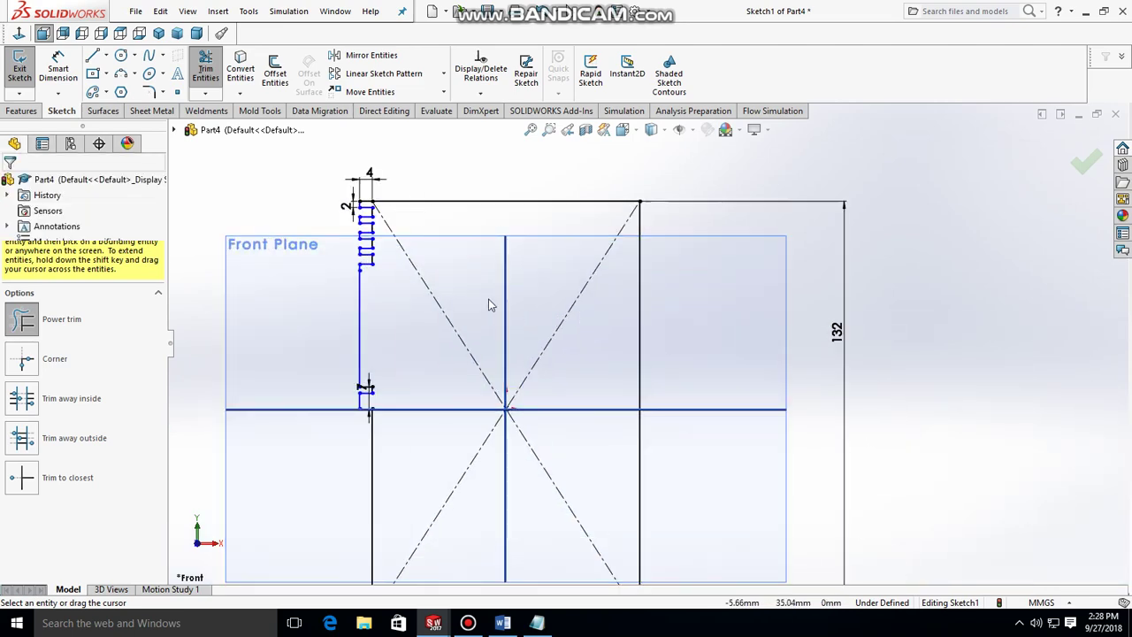
- Draw a vertical centerline from the origin up past the top of the profile
{"action": "left_click", "coordinate": [107, 55]}
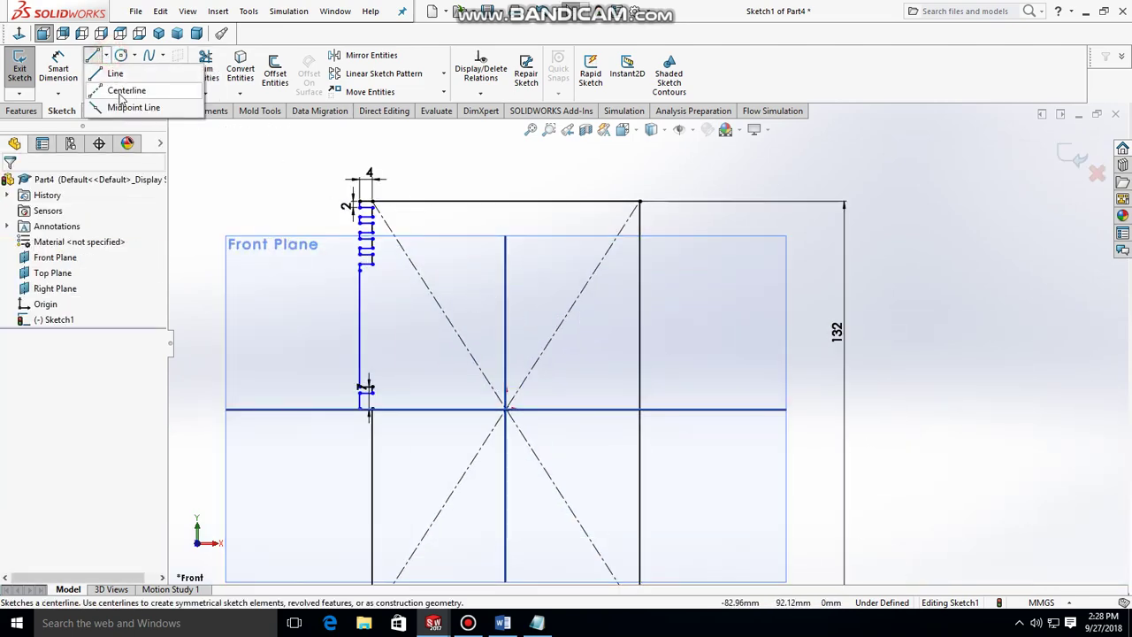
{"action": "left_click", "coordinate": [120, 92]}
{"action": "left_click", "coordinate": [505, 409]}
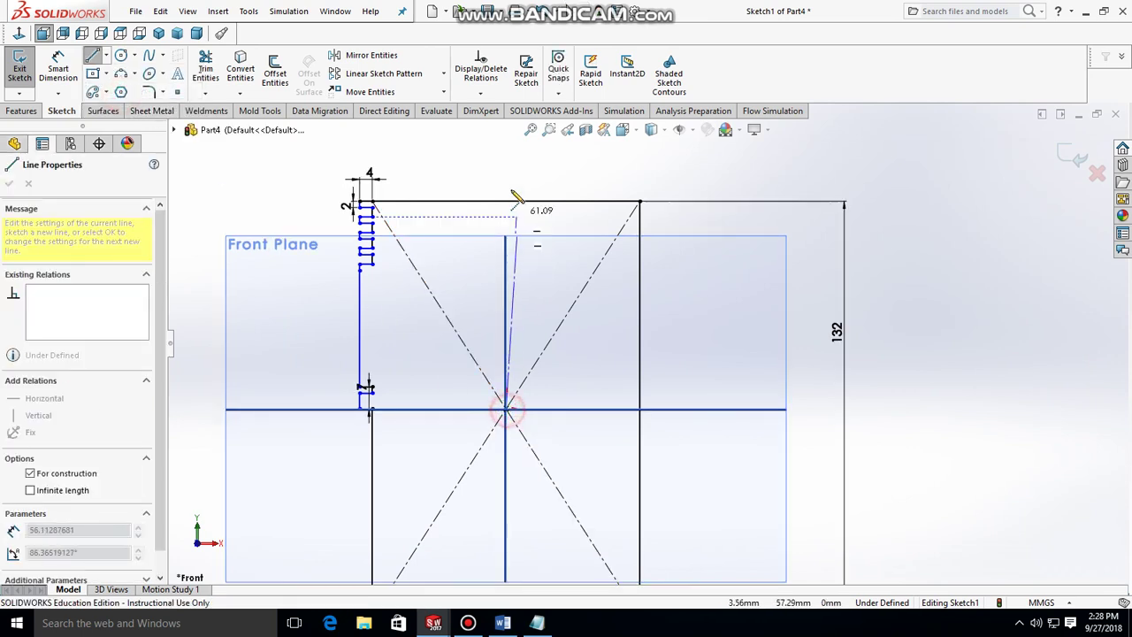
{"action": "left_click", "coordinate": [506, 149]}
{"action": "key", "text": "Escape"}
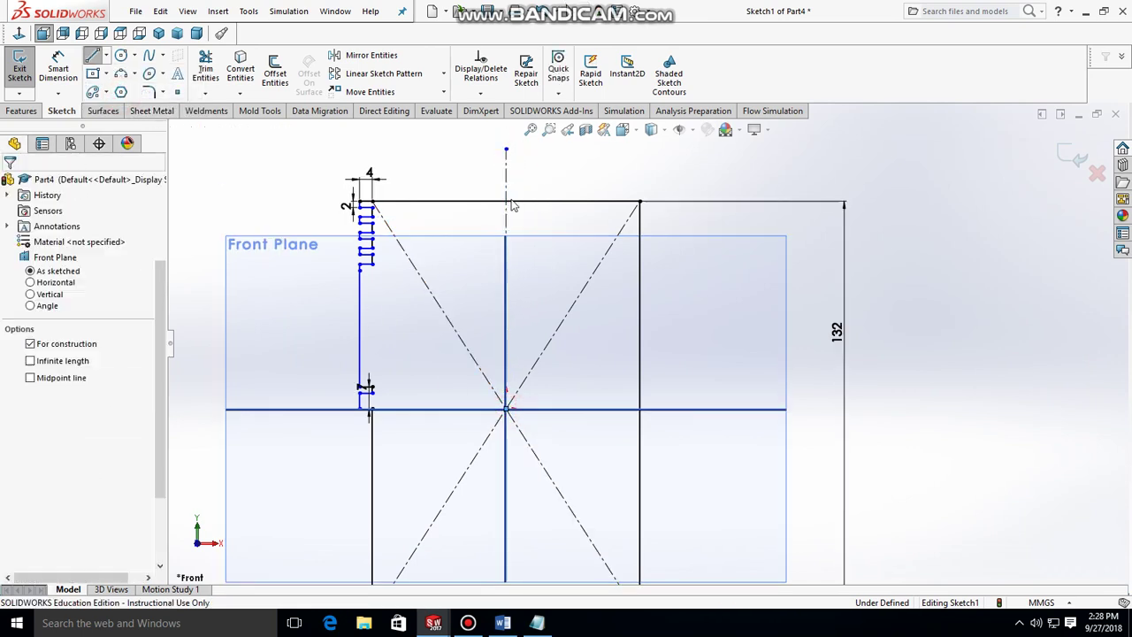
- Mirror the groove line and top short horizontal line (Line8, Line7) about the vertical centerline
{"action": "left_click", "coordinate": [399, 57]}
{"action": "scroll", "coordinate": [366, 195], "scroll_direction": "down", "scroll_amount": 3}
{"action": "scroll", "coordinate": [505, 360], "scroll_direction": "down", "scroll_amount": 3}
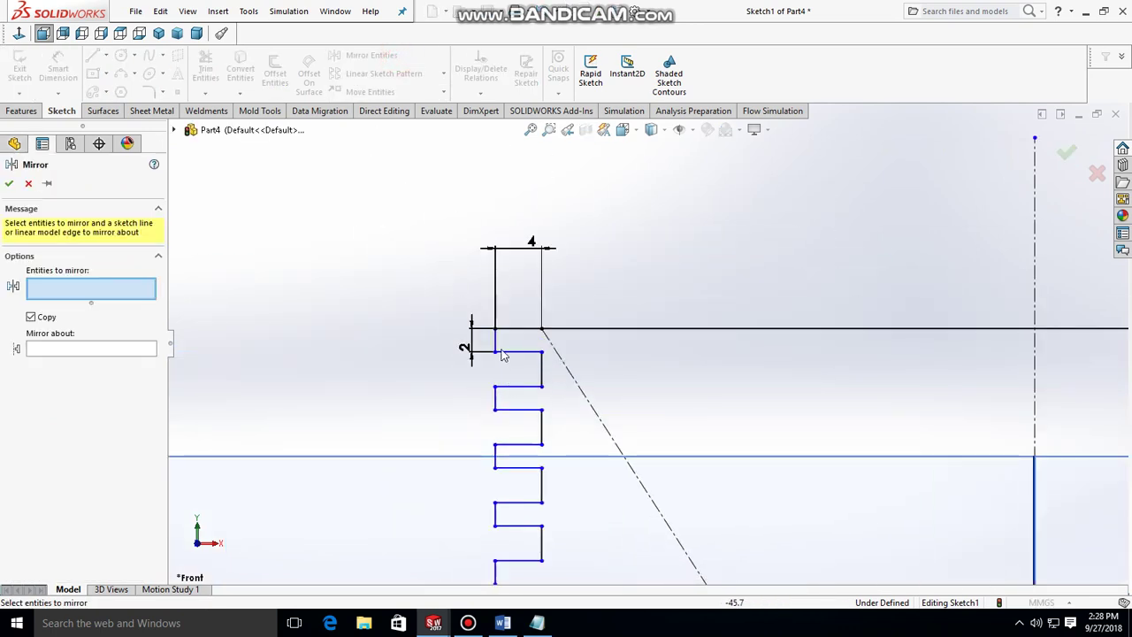
{"action": "left_click", "coordinate": [494, 344]}
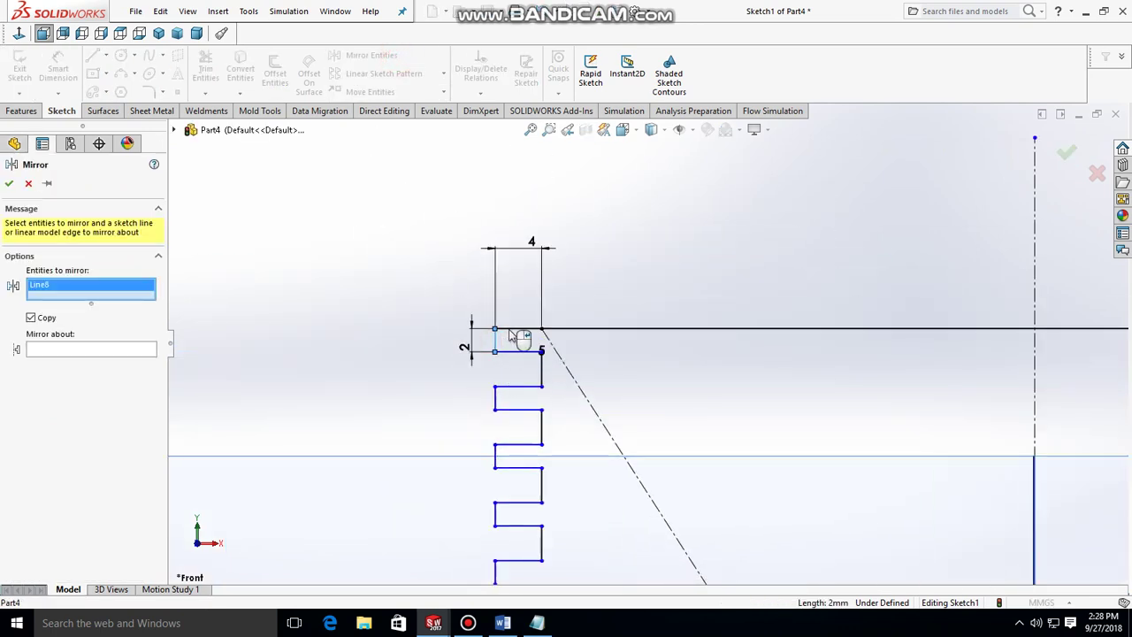
{"action": "left_click", "coordinate": [511, 330]}
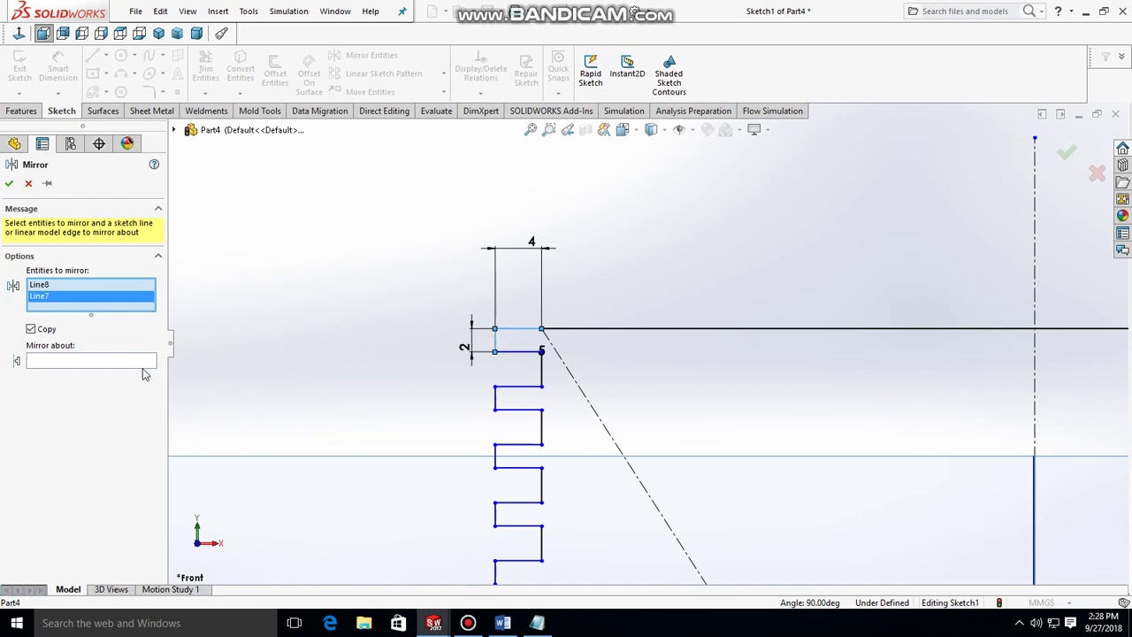
{"action": "left_click", "coordinate": [104, 362]}
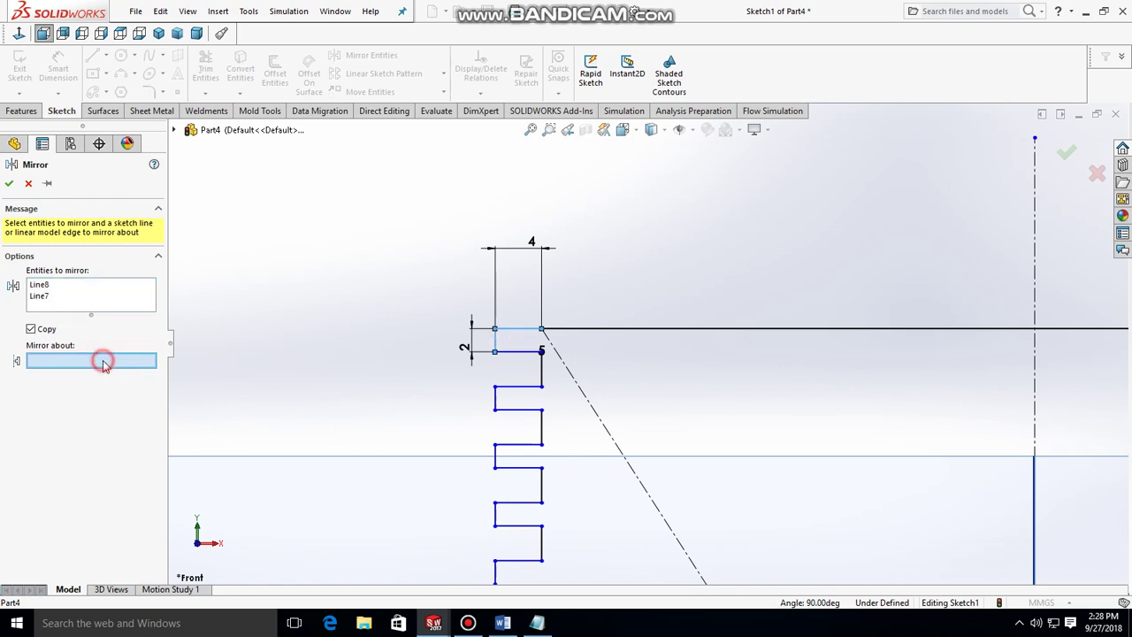
{"action": "left_click", "coordinate": [1035, 292]}
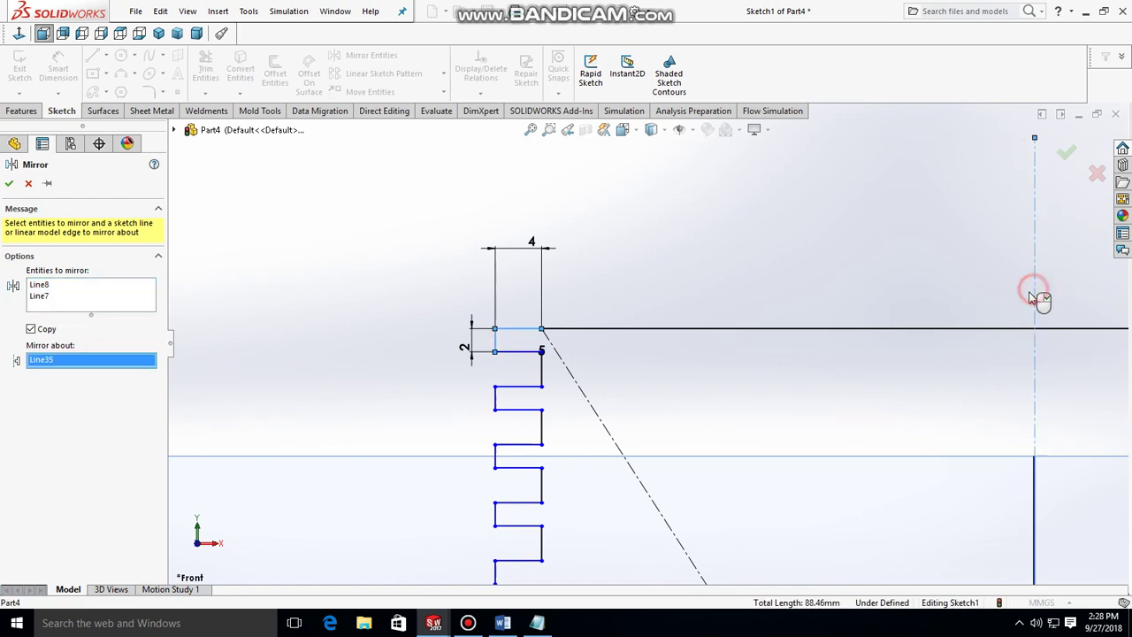
{"action": "scroll", "coordinate": [925, 346], "scroll_direction": "up", "scroll_amount": 2}
{"action": "scroll", "coordinate": [925, 346], "scroll_direction": "up", "scroll_amount": 2}
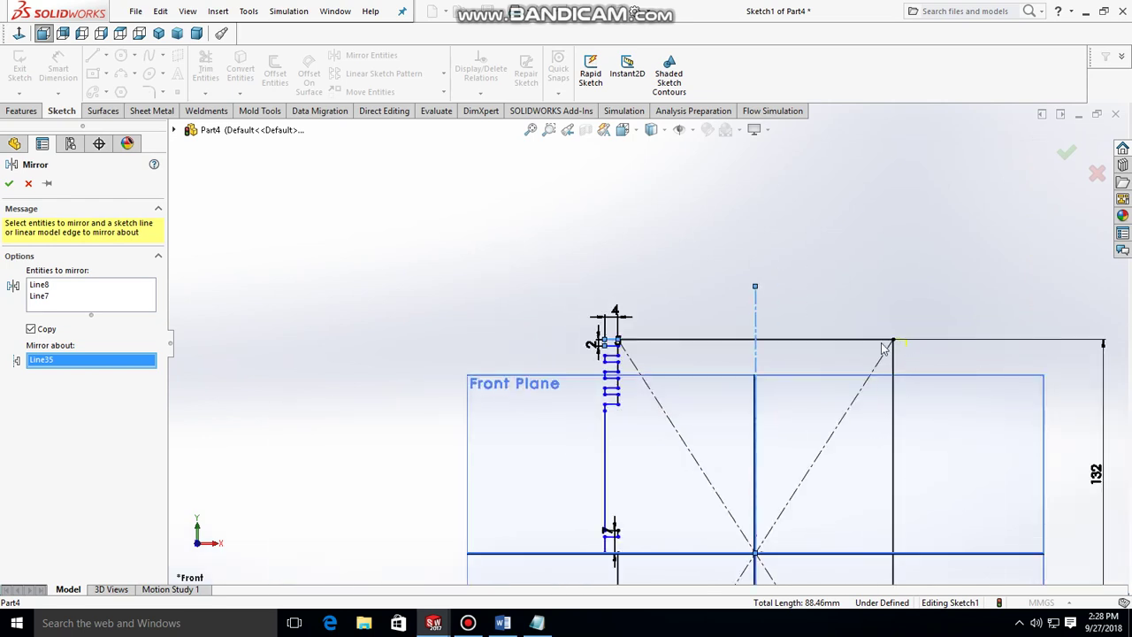
{"action": "left_click", "coordinate": [11, 182]}
- Draw a shallow 3-point arc from the top-left corner to the top-right corner
{"action": "left_click", "coordinate": [134, 74]}
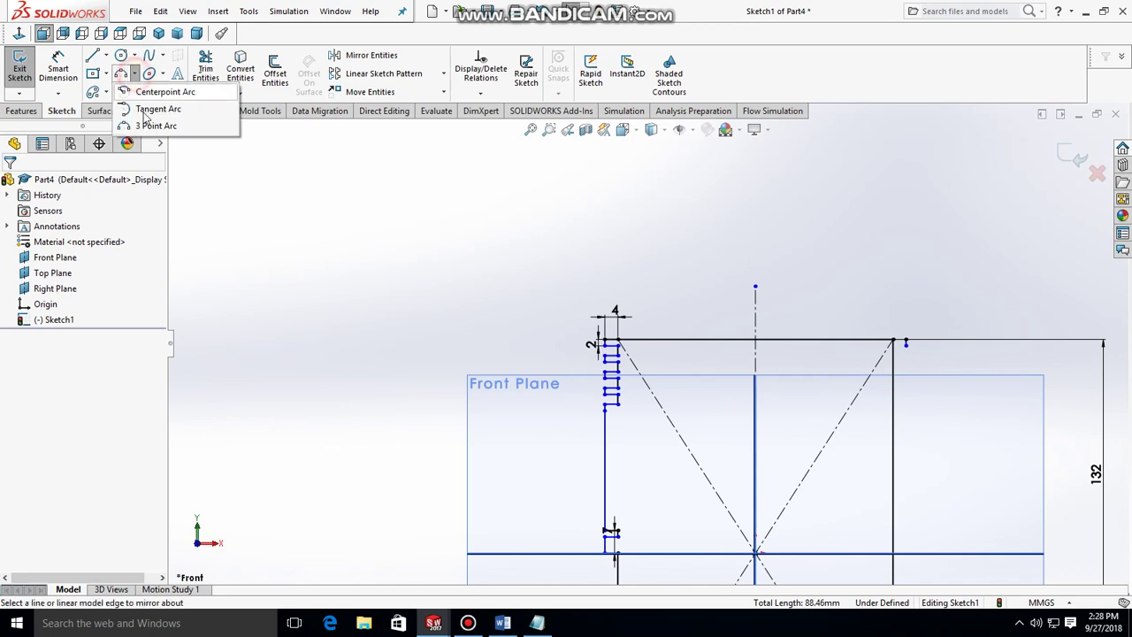
{"action": "left_click", "coordinate": [150, 122]}
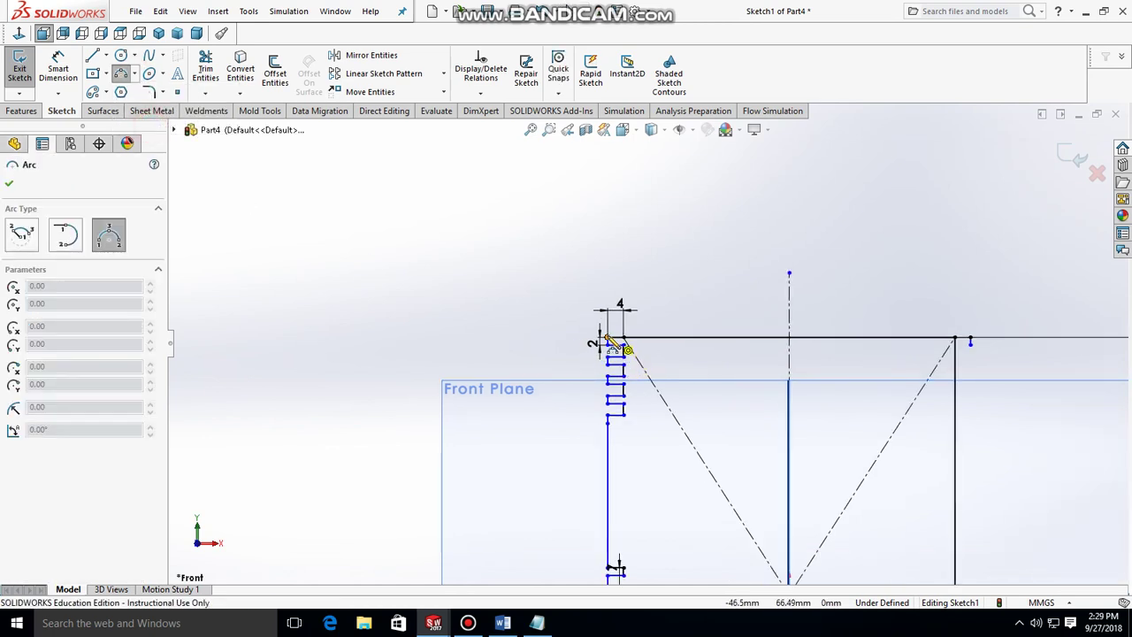
{"action": "left_click", "coordinate": [607, 337]}
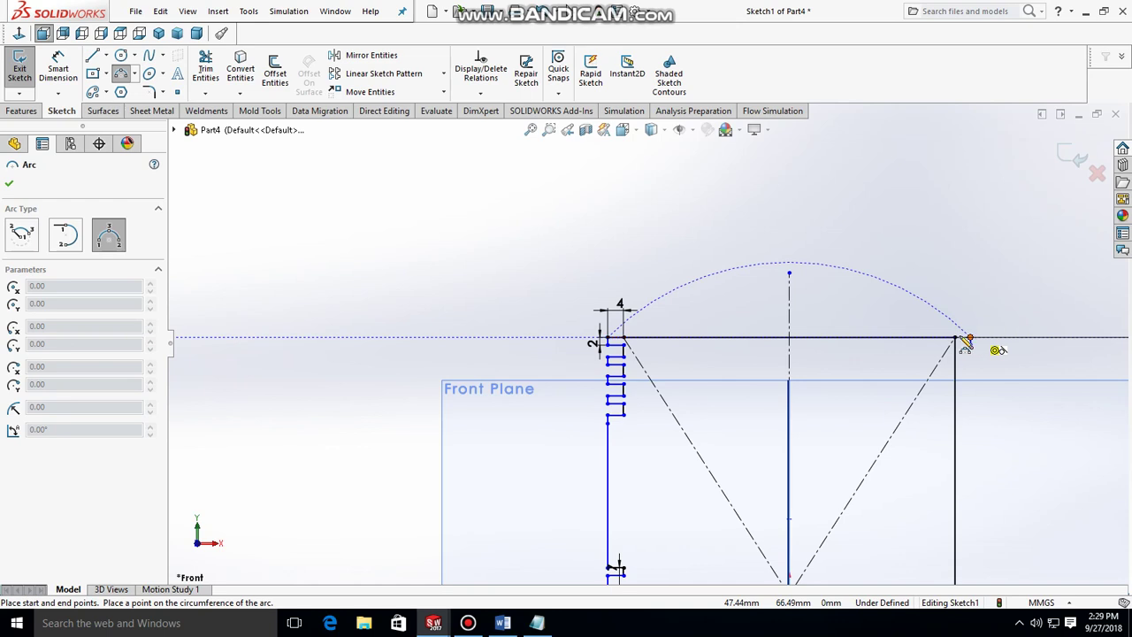
{"action": "left_click", "coordinate": [967, 341]}
{"action": "left_click", "coordinate": [867, 318]}
{"action": "key", "text": "Escape"}
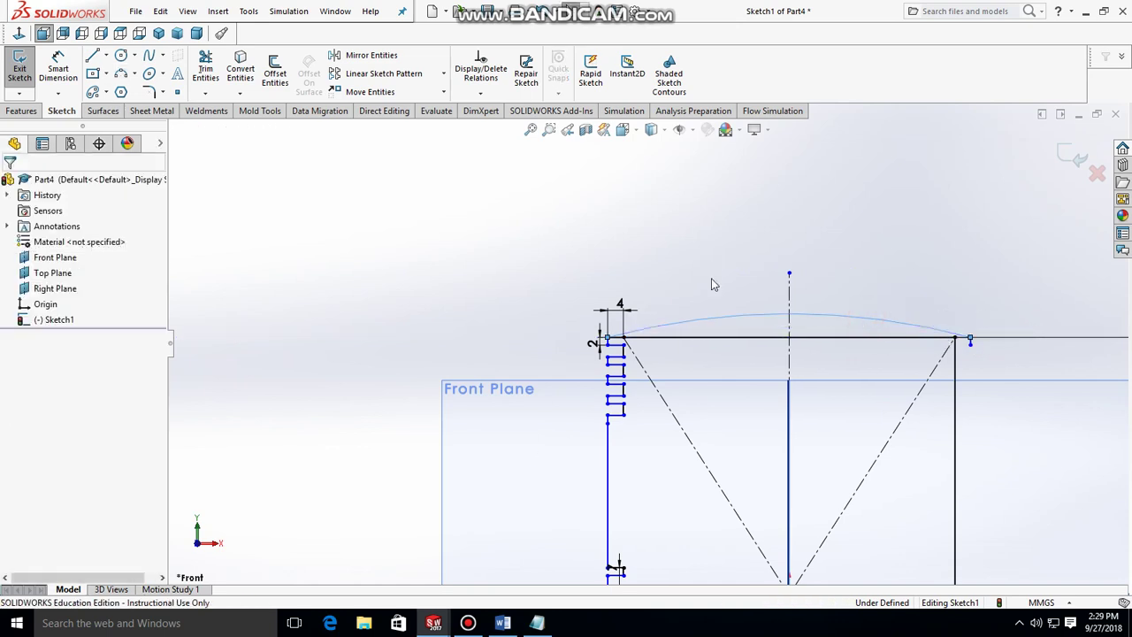
- Dimension the crown arc's radius to 189
{"action": "left_click", "coordinate": [57, 70]}
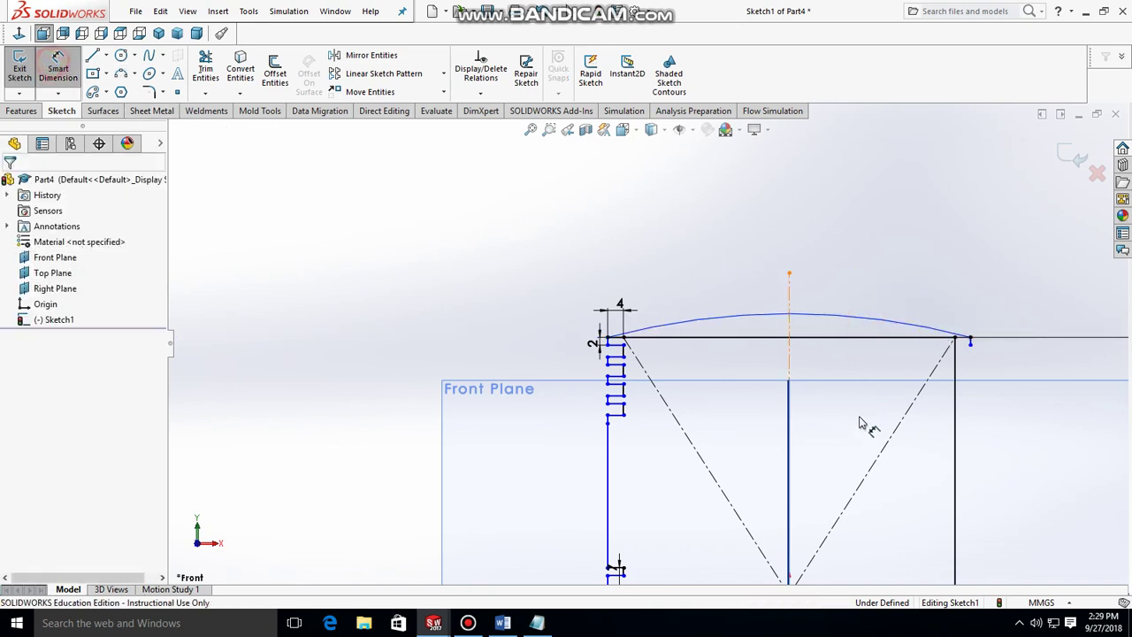
{"action": "left_click", "coordinate": [851, 316]}
{"action": "left_click", "coordinate": [856, 256]}
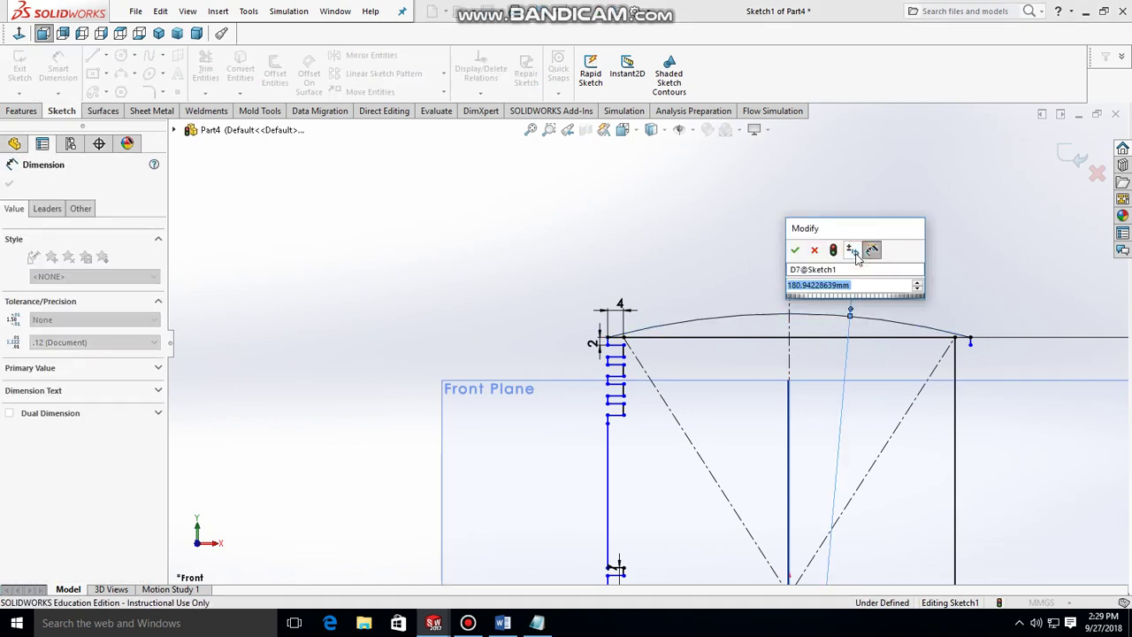
{"action": "type", "text": "189"}
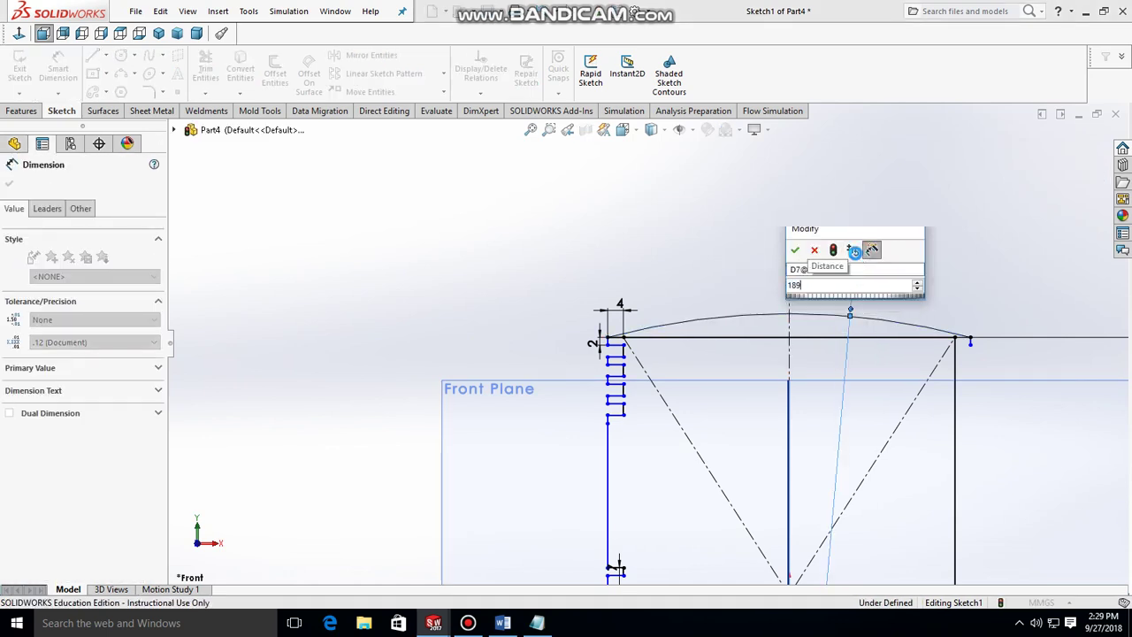
{"action": "key", "text": "Return"}
{"action": "key", "text": "Escape"}
{"action": "scroll", "coordinate": [904, 455], "scroll_direction": "down", "scroll_amount": 1}
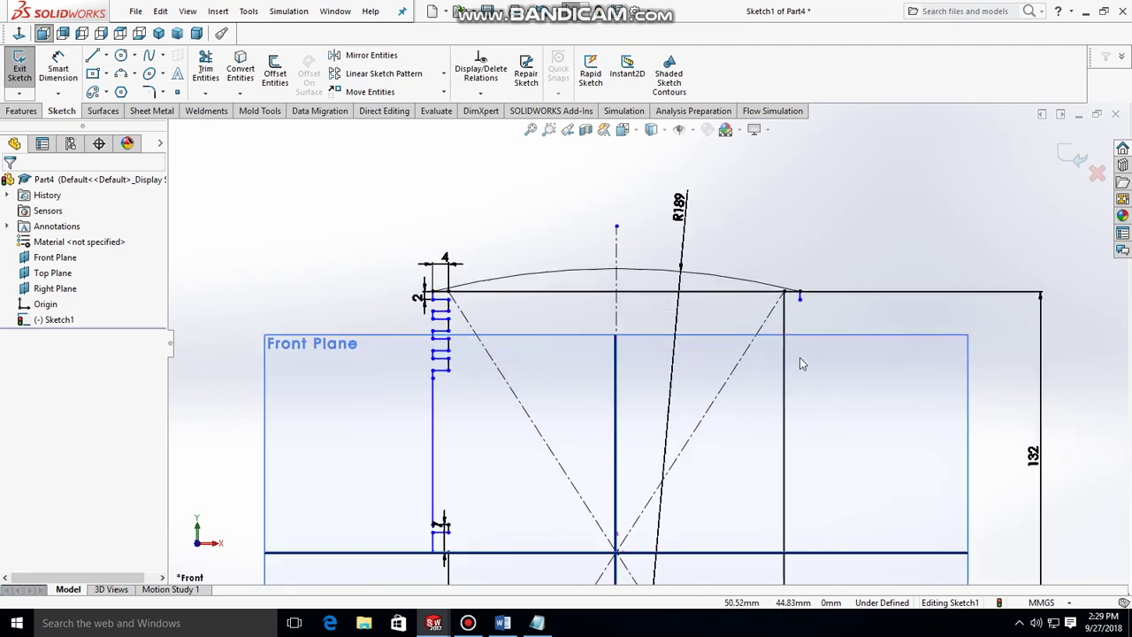
- Draw a horizontal midpoint line from the axis intersection and dimension it to 74
{"action": "left_click", "coordinate": [105, 55]}
{"action": "left_click", "coordinate": [114, 108]}
{"action": "scroll", "coordinate": [646, 344], "scroll_direction": "up", "scroll_amount": 2}
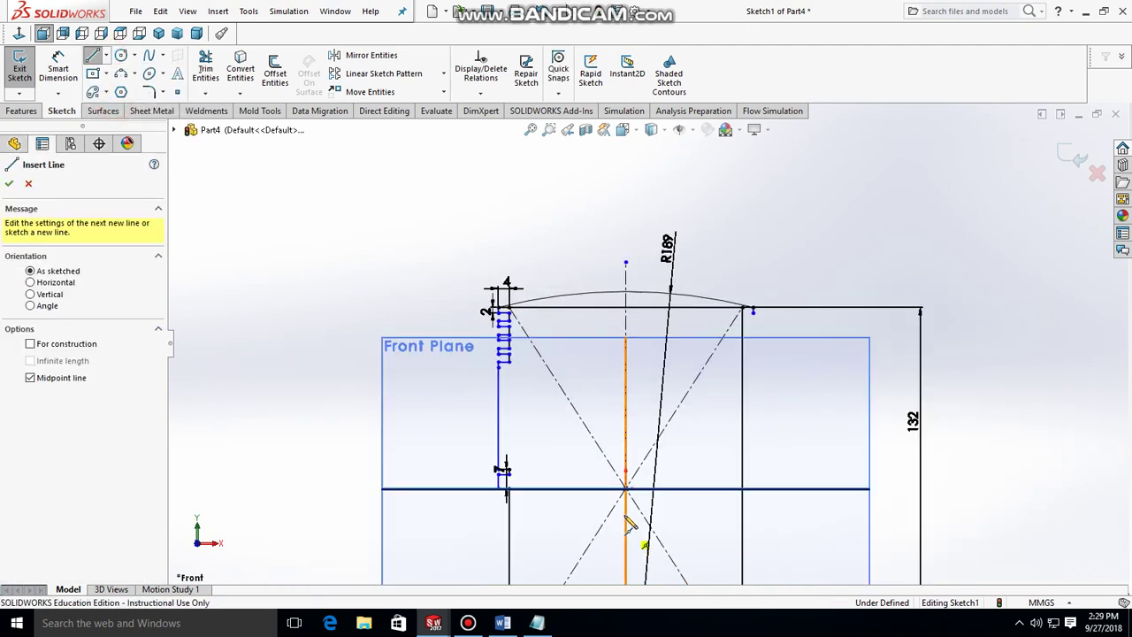
{"action": "left_click", "coordinate": [626, 489]}
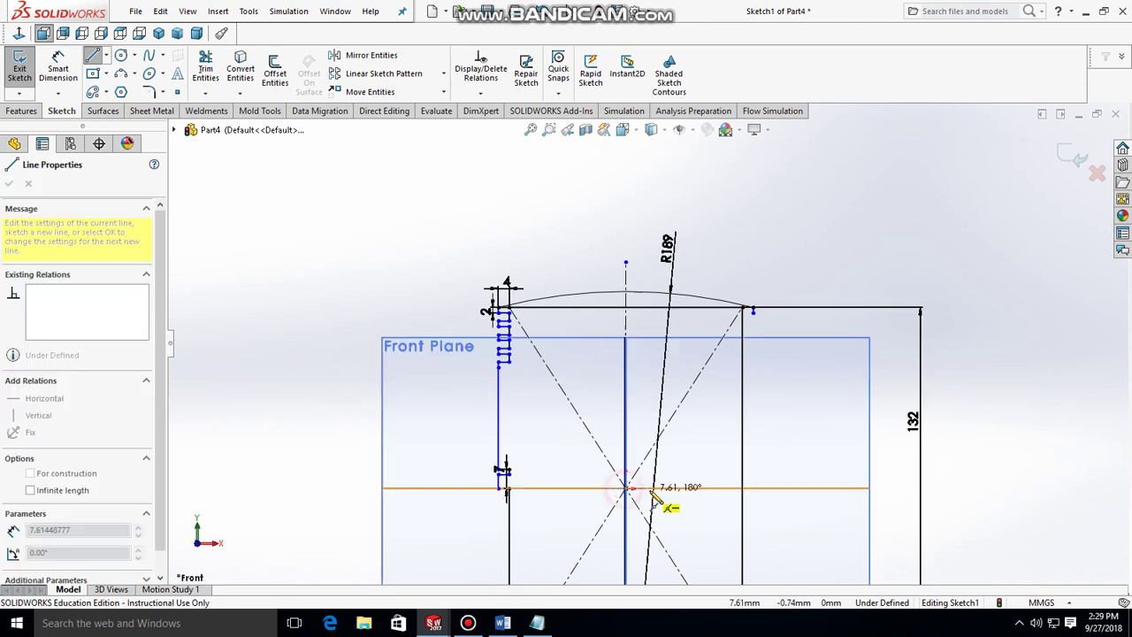
{"action": "left_click", "coordinate": [715, 494]}
{"action": "key", "text": "Escape"}
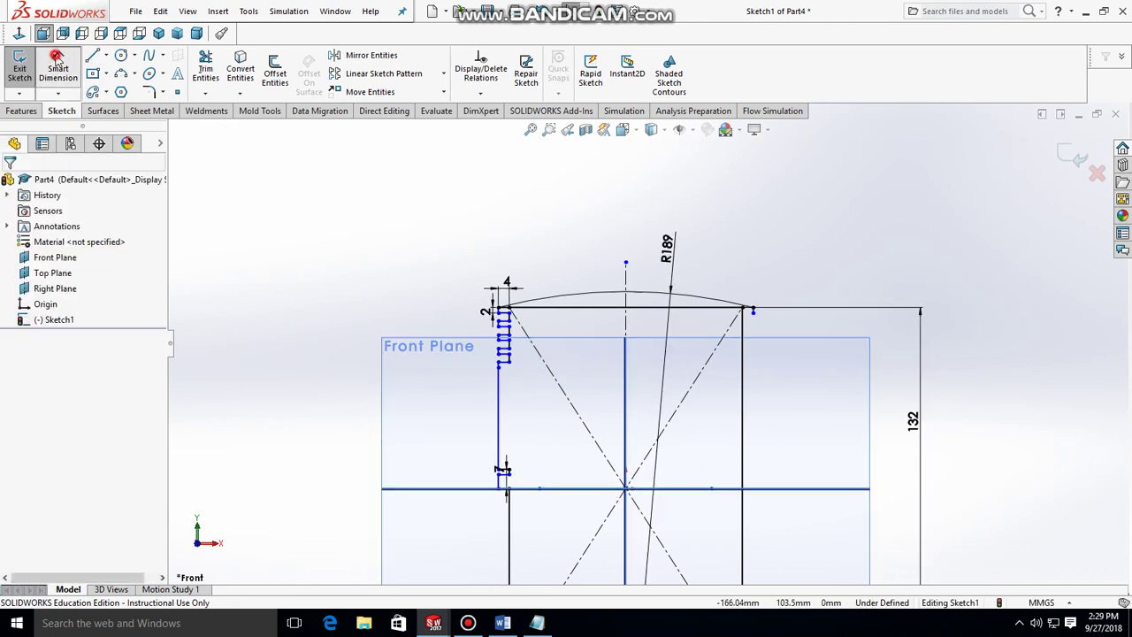
{"action": "left_click", "coordinate": [595, 489]}
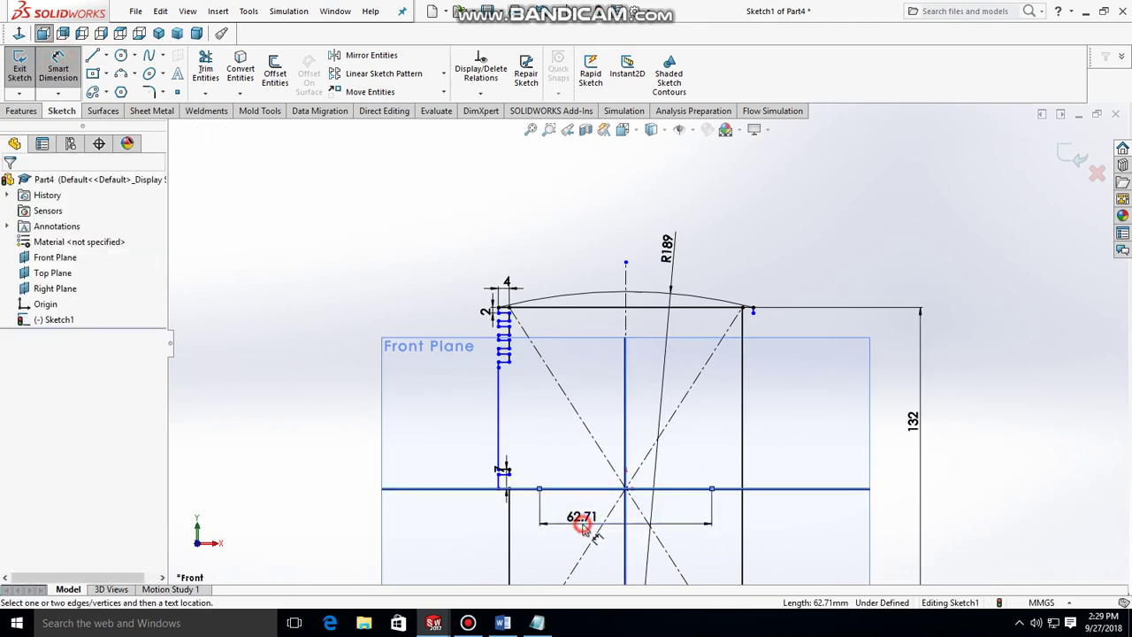
{"action": "left_click", "coordinate": [583, 528]}
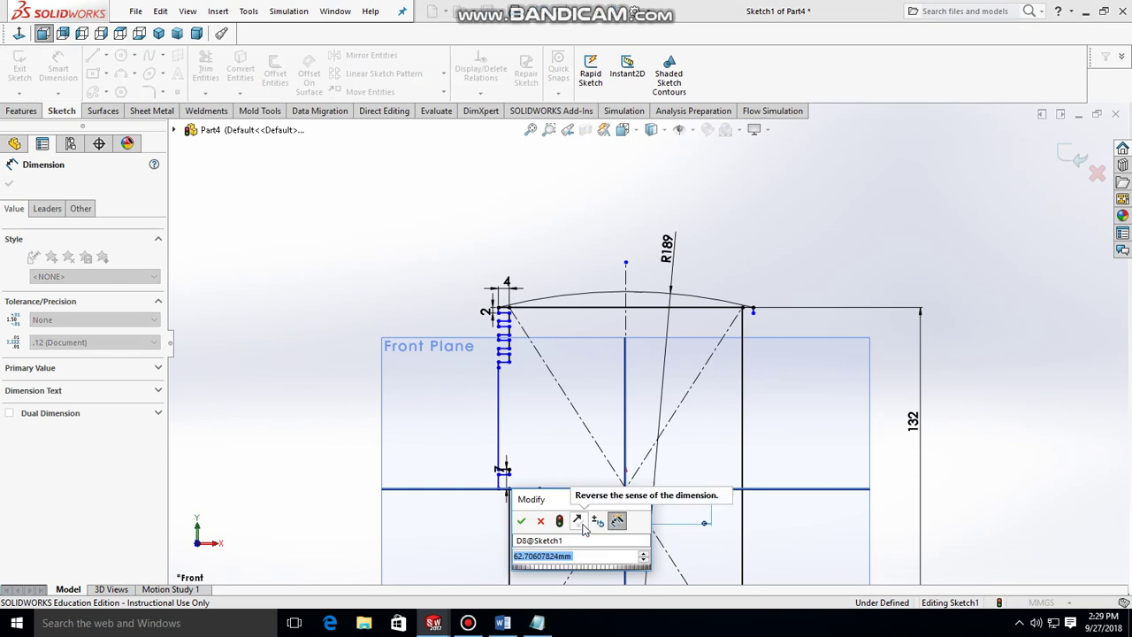
{"action": "type", "text": "74"}
{"action": "key", "text": "Return"}
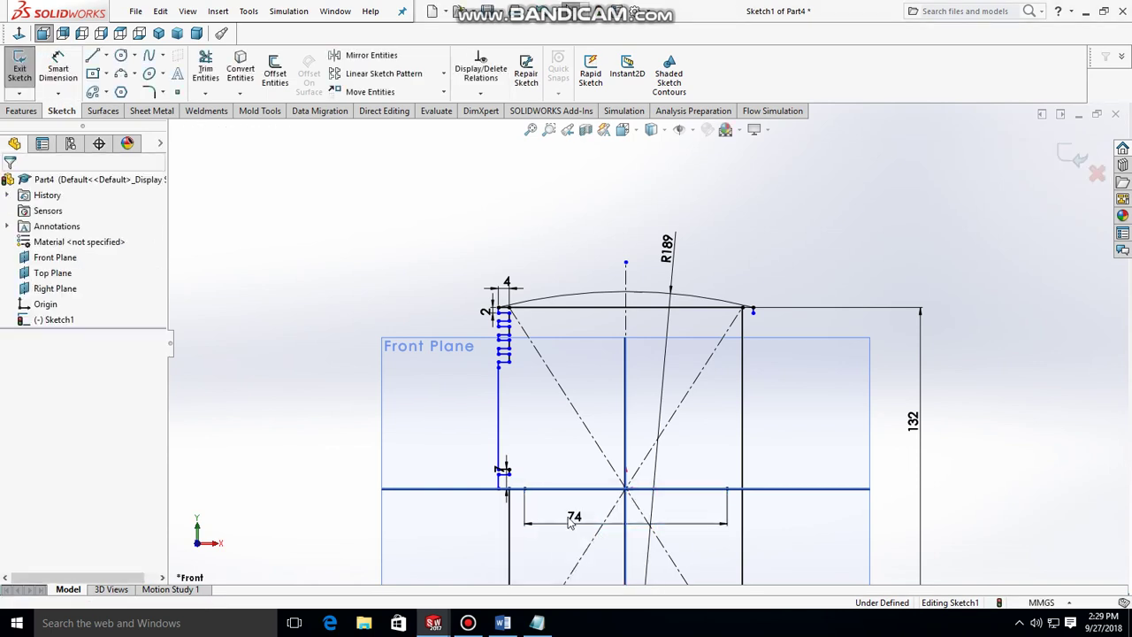
- Draw a vertical line from the 74 line's left end up to the top edge
{"action": "left_click", "coordinate": [92, 55]}
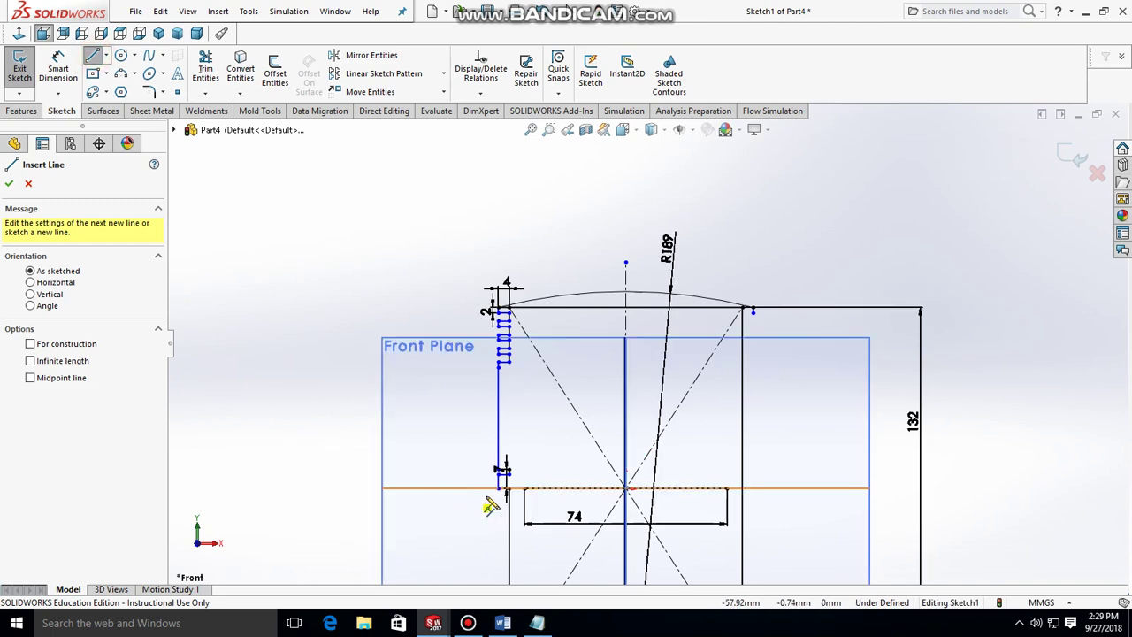
{"action": "left_click", "coordinate": [509, 487]}
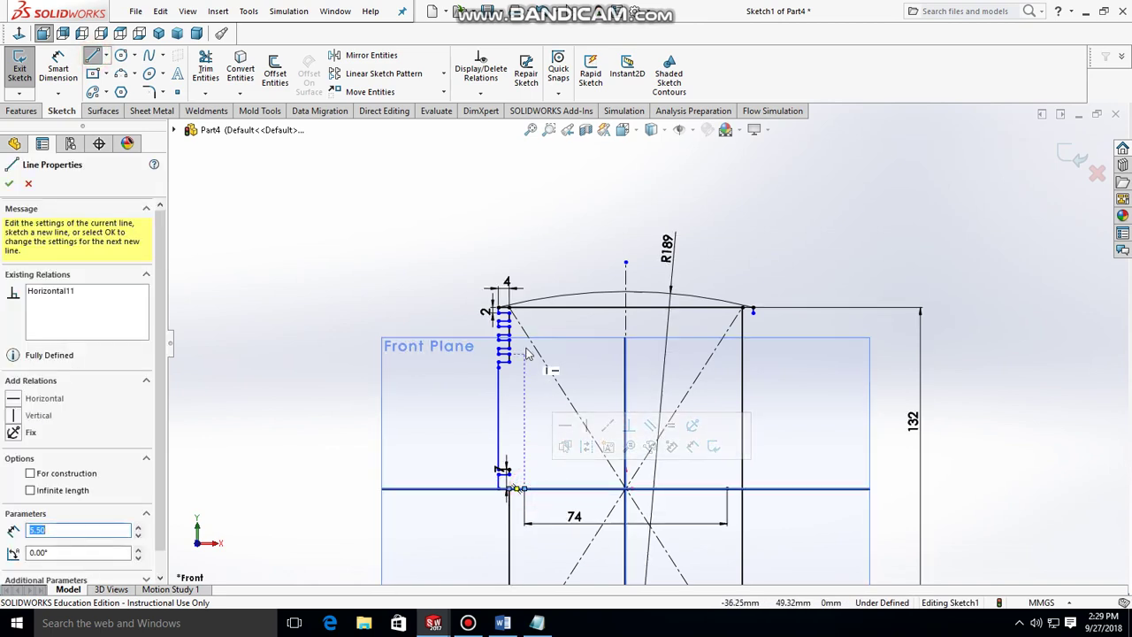
{"action": "key", "text": "Escape"}
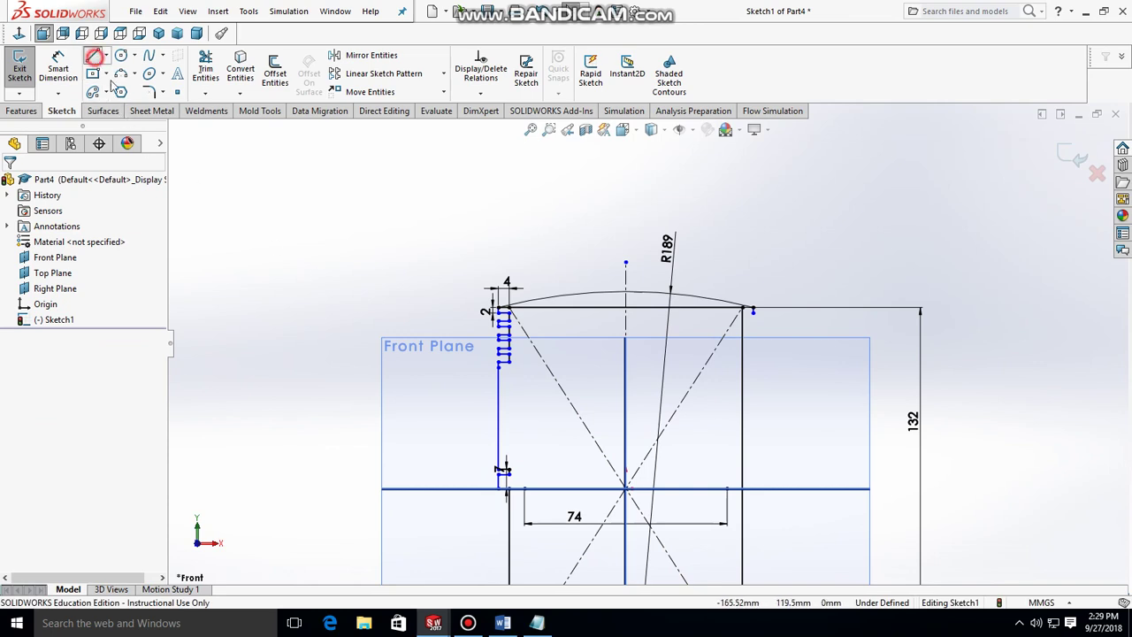
{"action": "left_click", "coordinate": [92, 55]}
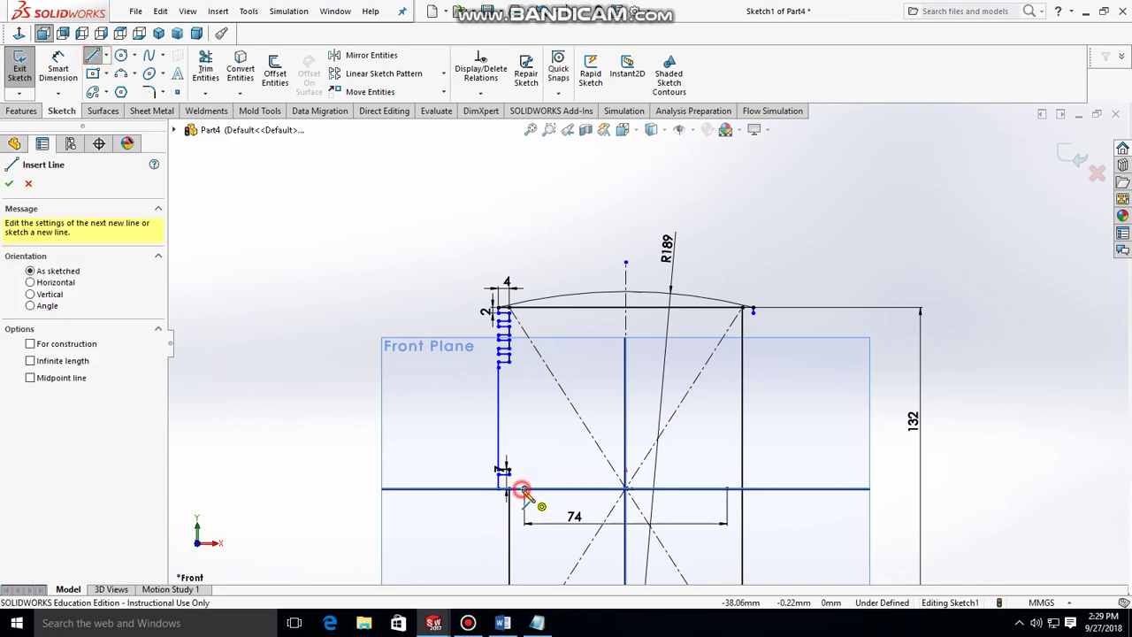
{"action": "left_click", "coordinate": [522, 490]}
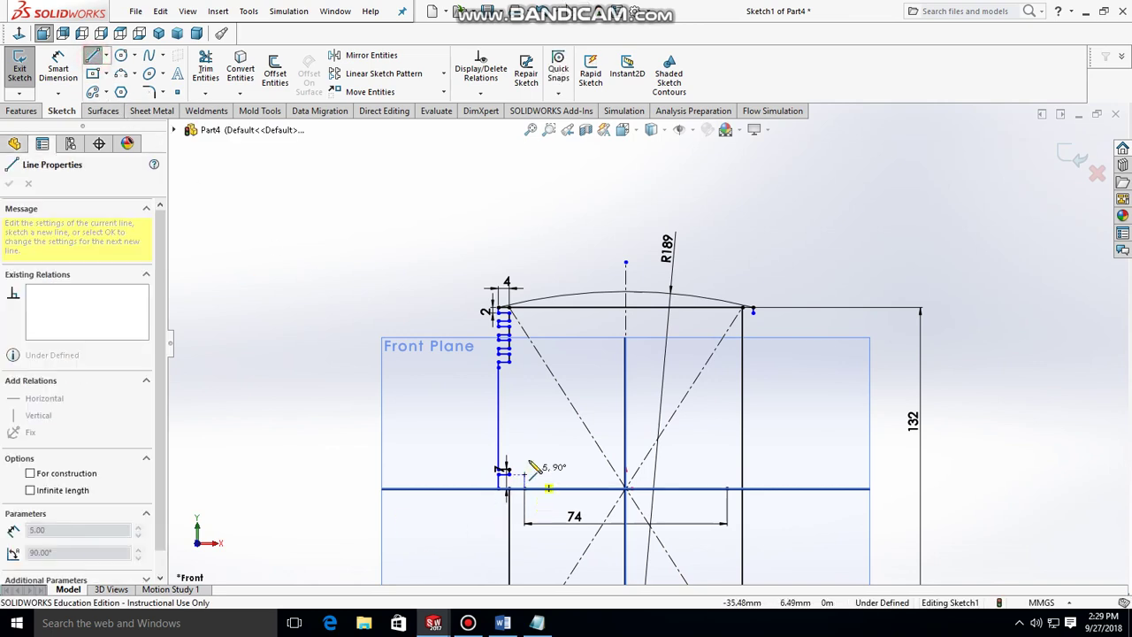
{"action": "left_click", "coordinate": [524, 310]}
{"action": "key", "text": "Escape"}
{"action": "scroll", "coordinate": [560, 345], "scroll_direction": "down", "scroll_amount": 1}
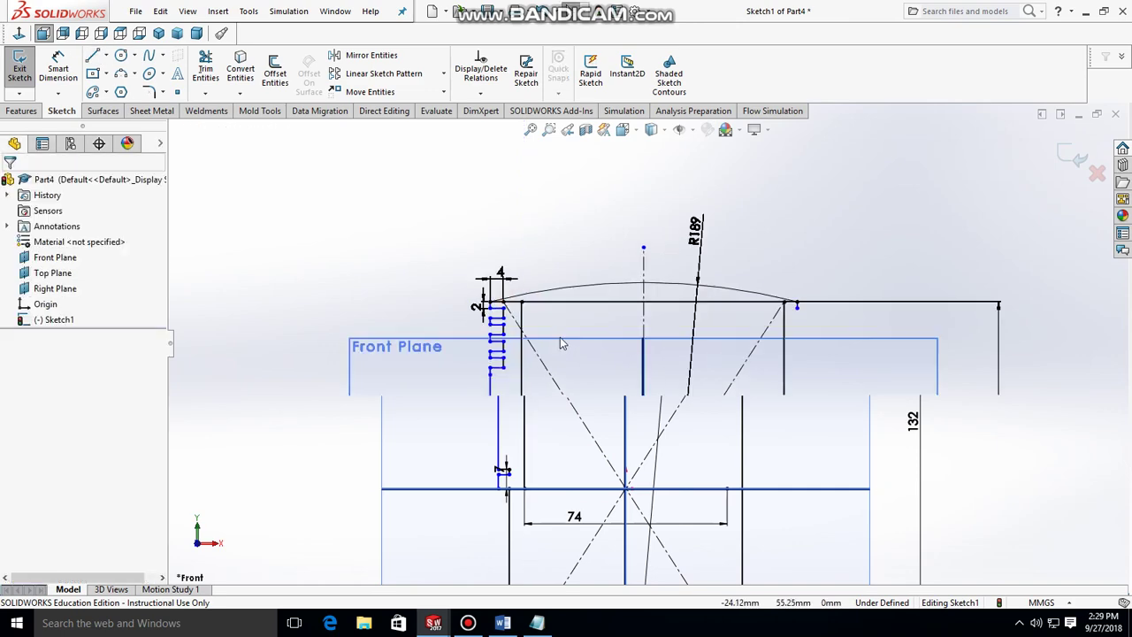
- Power-trim the small top-left step and the dashed diagonal construction line
{"action": "left_click", "coordinate": [205, 71]}
{"action": "scroll", "coordinate": [604, 356], "scroll_direction": "down", "scroll_amount": 1}
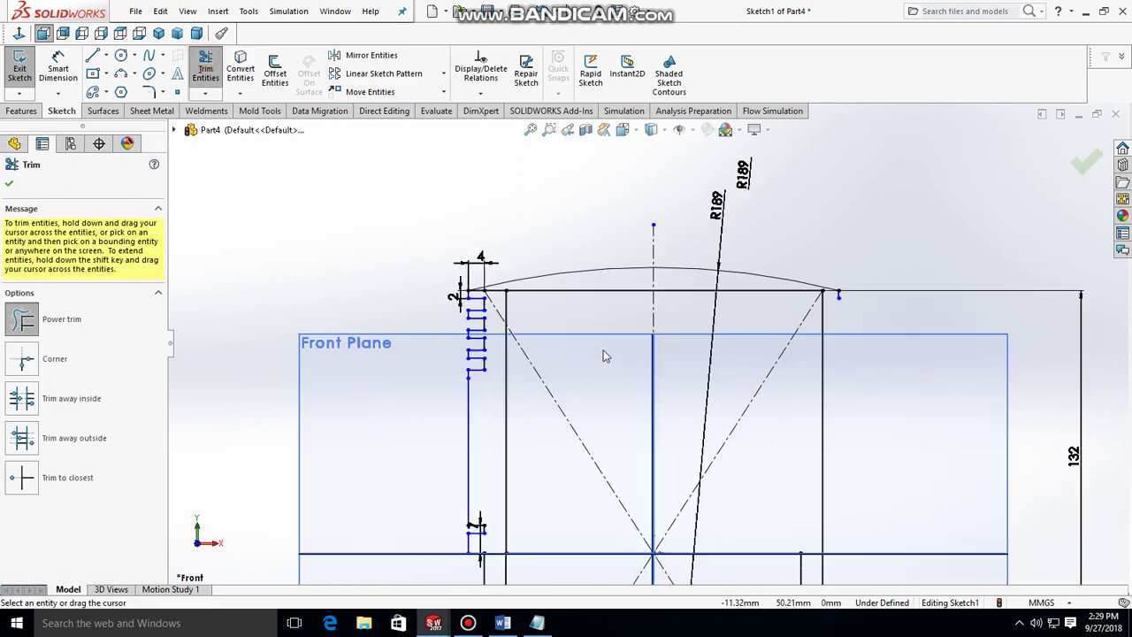
{"action": "scroll", "coordinate": [604, 356], "scroll_direction": "down", "scroll_amount": 2}
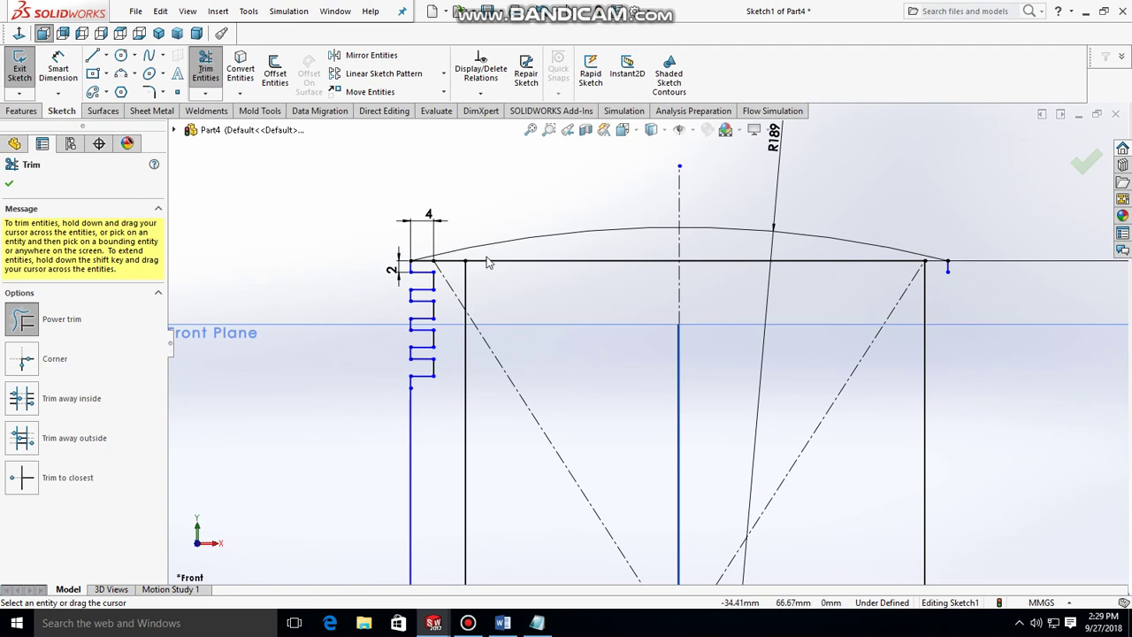
{"action": "mouse_move", "coordinate": [451, 281]}
{"action": "left_mouse_down"}
{"action": "mouse_move", "coordinate": [455, 272]}
{"action": "mouse_move", "coordinate": [147, 257]}
{"action": "left_mouse_up"}
{"action": "scroll", "coordinate": [481, 277], "scroll_direction": "down", "scroll_amount": 2}
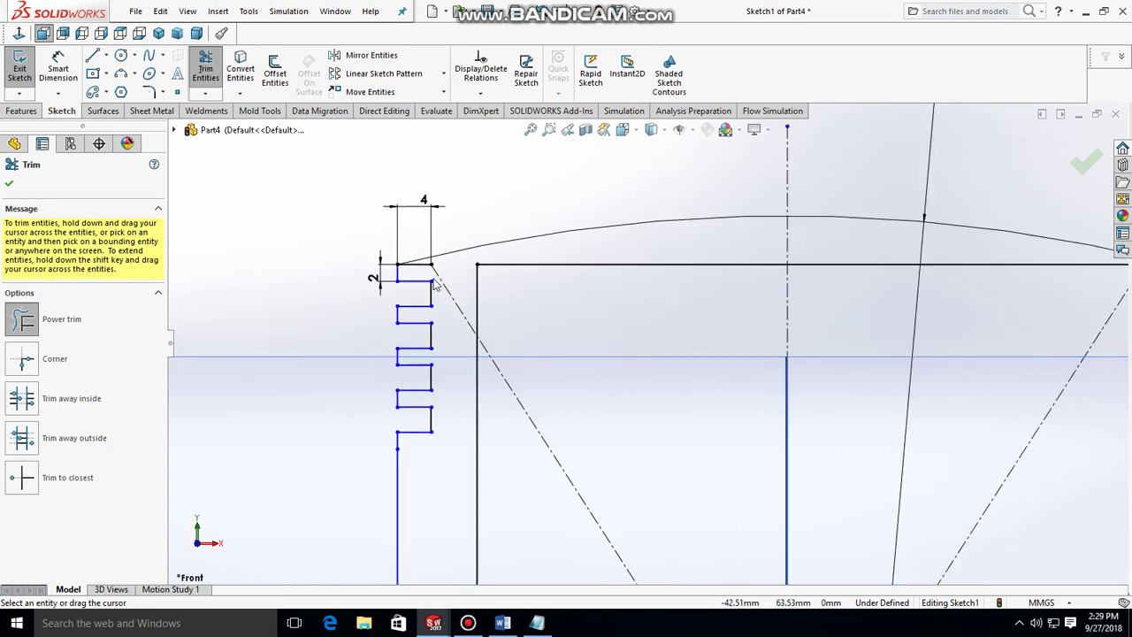
{"action": "scroll", "coordinate": [435, 283], "scroll_direction": "down", "scroll_amount": 2}
{"action": "mouse_move", "coordinate": [496, 272]}
{"action": "left_mouse_down"}
{"action": "mouse_move", "coordinate": [487, 311]}
{"action": "mouse_move", "coordinate": [445, 283]}
{"action": "mouse_move", "coordinate": [460, 266]}
{"action": "left_mouse_up"}
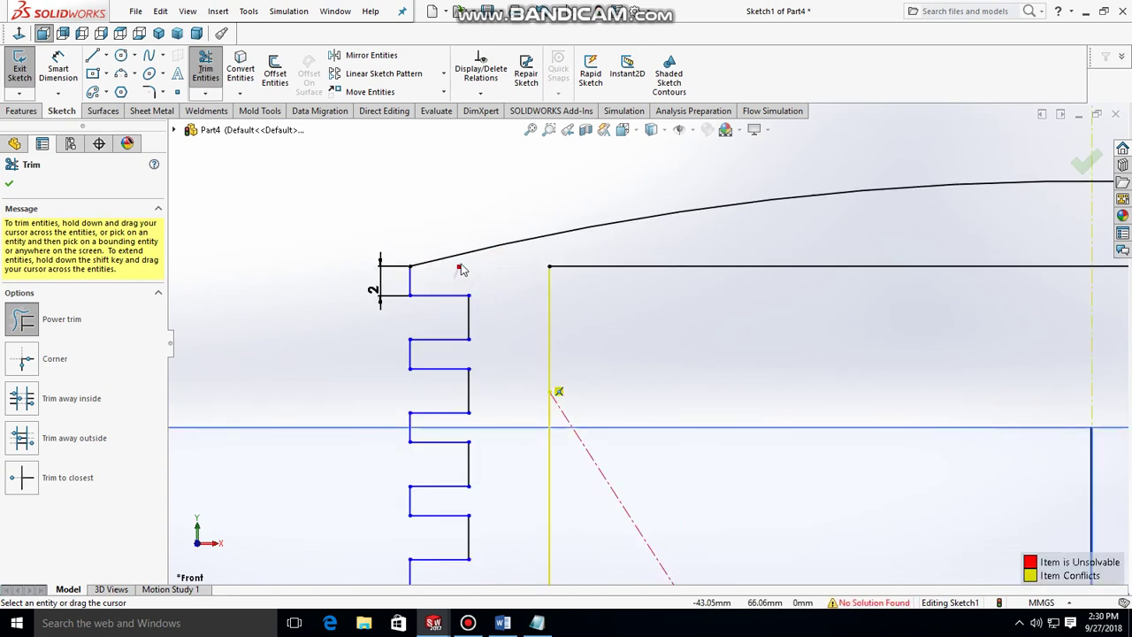
{"action": "scroll", "coordinate": [654, 354], "scroll_direction": "up", "scroll_amount": 3}
{"action": "scroll", "coordinate": [669, 379], "scroll_direction": "up", "scroll_amount": 2}
{"action": "scroll", "coordinate": [659, 372], "scroll_direction": "up", "scroll_amount": 2}
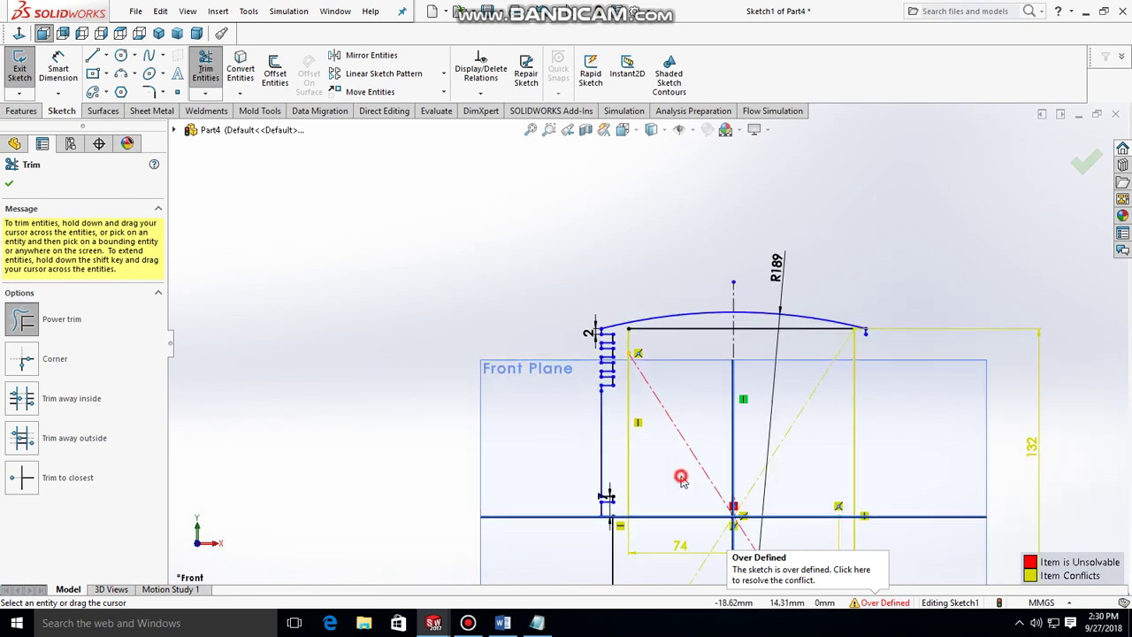
{"action": "mouse_move", "coordinate": [700, 409]}
{"action": "left_mouse_down"}
{"action": "mouse_move", "coordinate": [666, 557]}
{"action": "mouse_move", "coordinate": [611, 567]}
{"action": "left_mouse_up"}
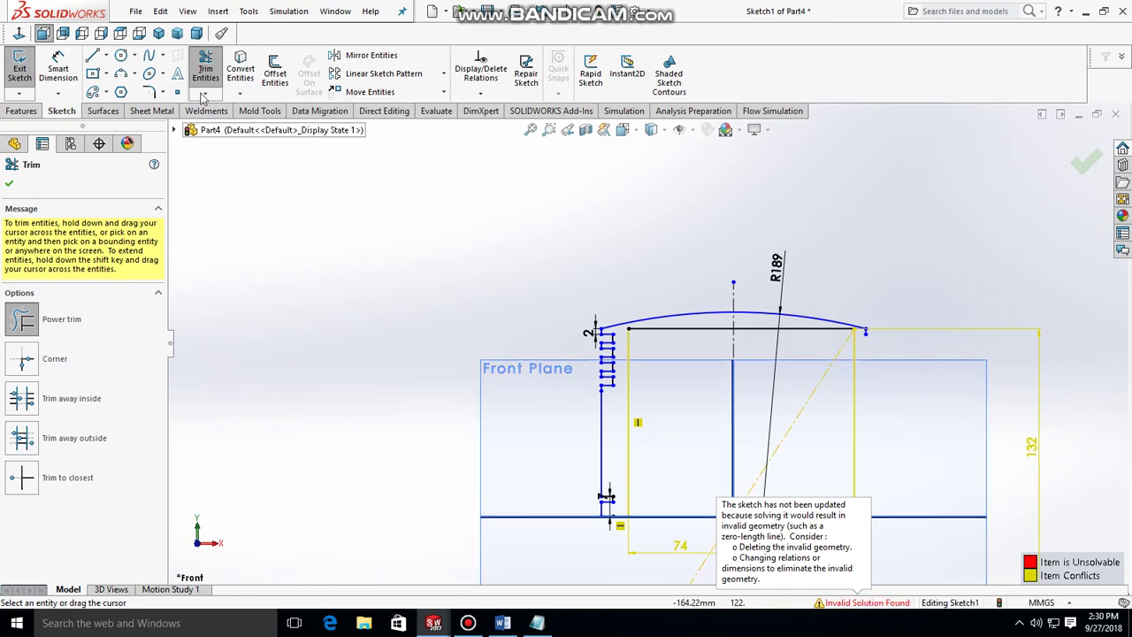
- Trim off the right half of the crown arc, top line and right-hand lines
{"action": "left_click", "coordinate": [11, 184]}
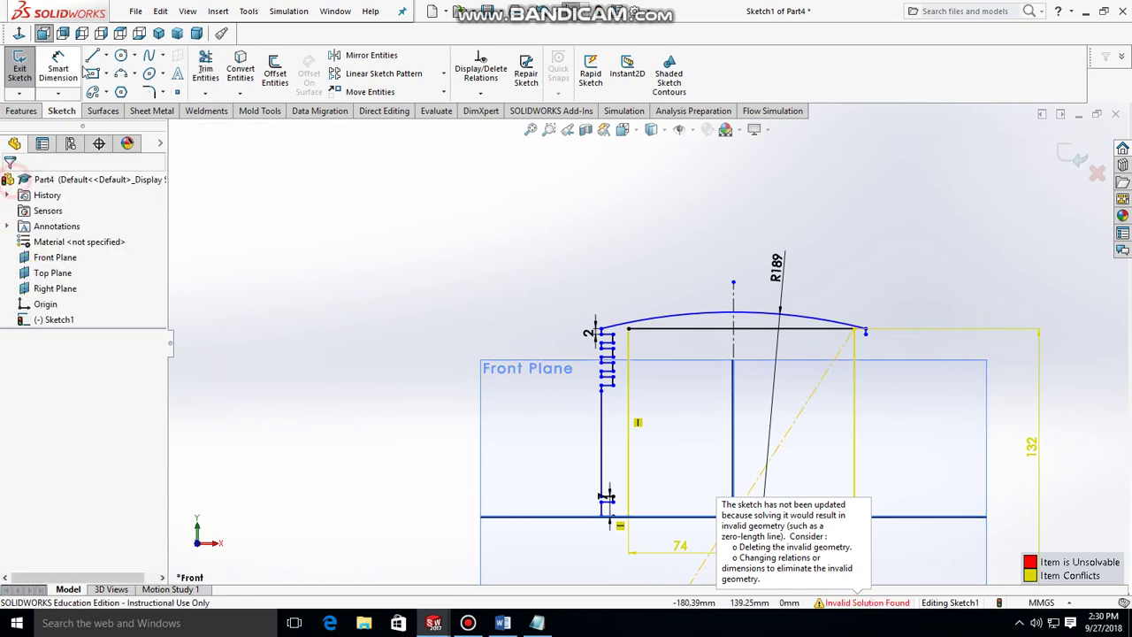
{"action": "left_click", "coordinate": [92, 55]}
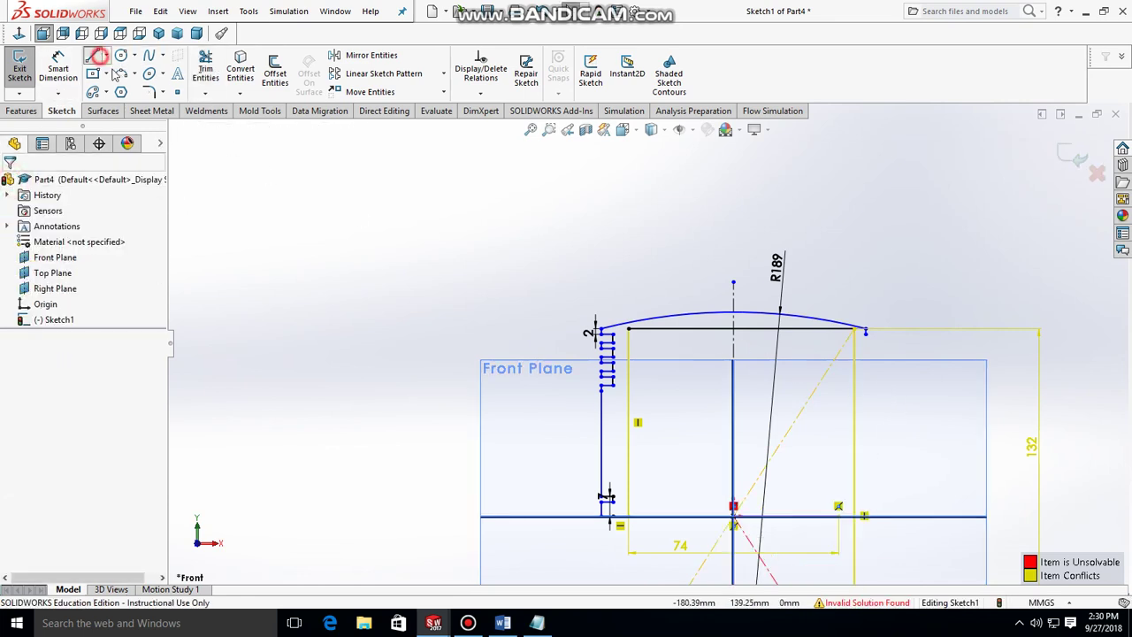
{"action": "left_click", "coordinate": [735, 331]}
{"action": "key", "text": "Escape"}
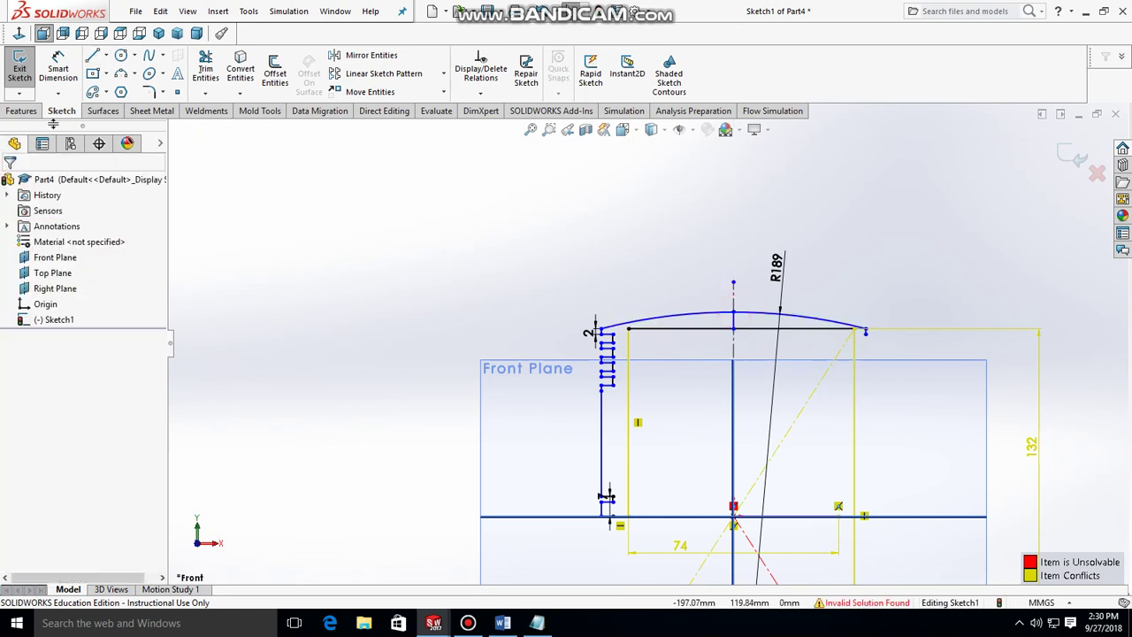
{"action": "left_click", "coordinate": [205, 70]}
{"action": "mouse_move", "coordinate": [825, 259]}
{"action": "left_mouse_down"}
{"action": "mouse_move", "coordinate": [777, 421]}
{"action": "mouse_move", "coordinate": [867, 490]}
{"action": "left_mouse_up"}
{"action": "left_click_drag", "start_coordinate": [738, 579], "coordinate": [918, 329]}
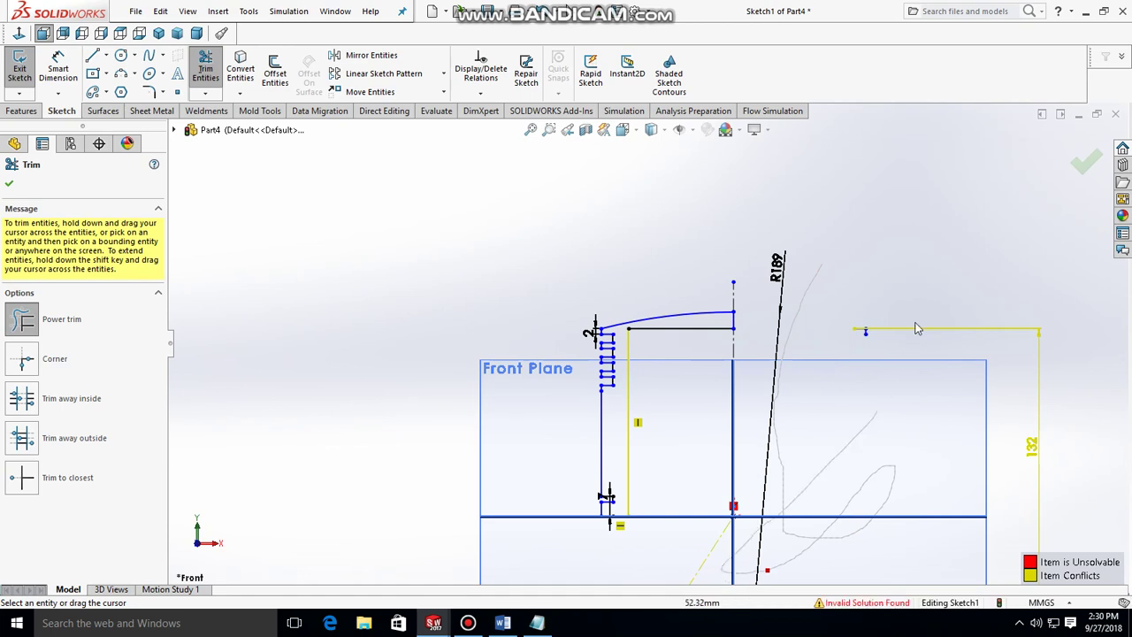
{"action": "left_click_drag", "start_coordinate": [1053, 439], "coordinate": [804, 483]}
{"action": "scroll", "coordinate": [804, 483], "scroll_direction": "up", "scroll_amount": 5}
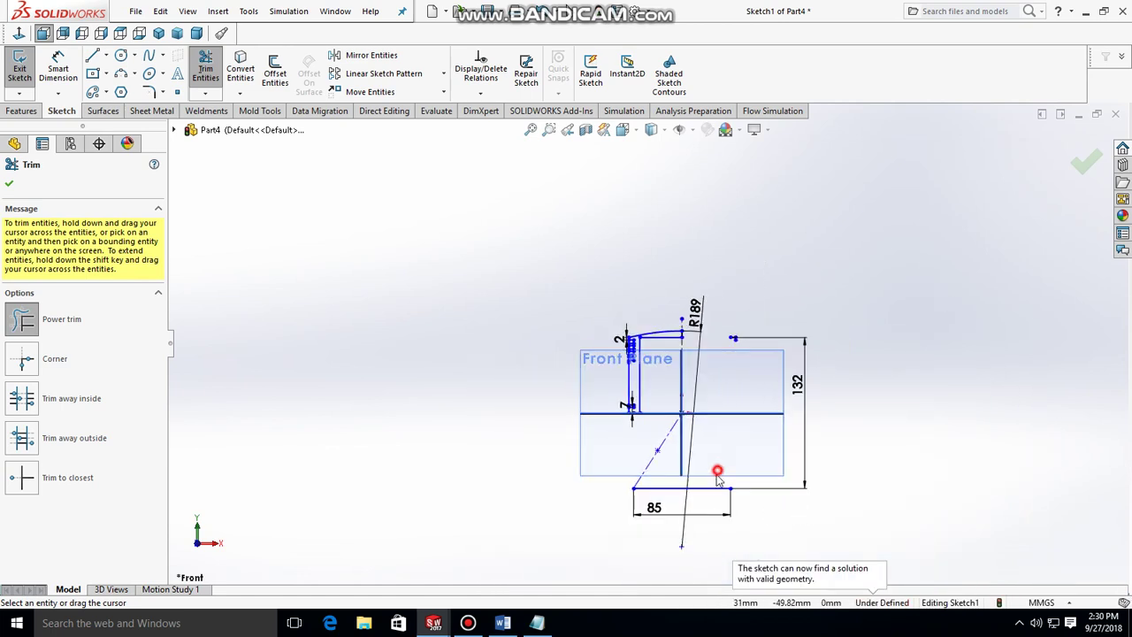
{"action": "left_click_drag", "start_coordinate": [720, 470], "coordinate": [648, 520]}
- Zoom in to check the trimmed half-profile, then close the Trim tool
{"action": "scroll", "coordinate": [723, 331], "scroll_direction": "up", "scroll_amount": 2}
{"action": "scroll", "coordinate": [723, 332], "scroll_direction": "down", "scroll_amount": 3}
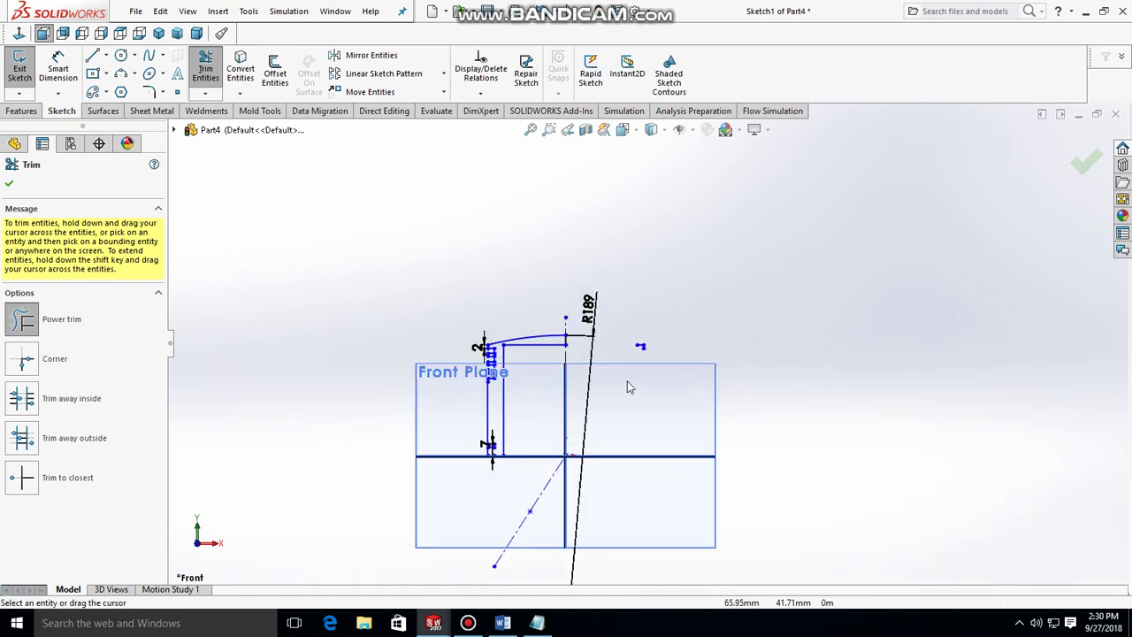
{"action": "scroll", "coordinate": [627, 381], "scroll_direction": "down", "scroll_amount": 2}
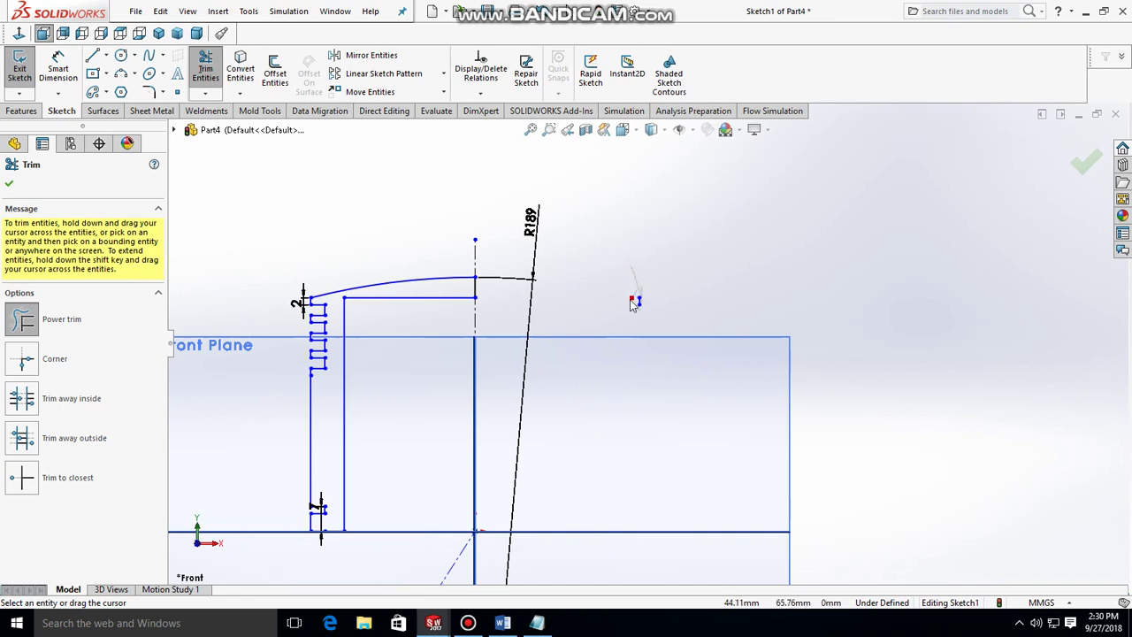
{"action": "scroll", "coordinate": [589, 460], "scroll_direction": "up", "scroll_amount": 3}
{"action": "scroll", "coordinate": [508, 394], "scroll_direction": "down", "scroll_amount": 4}
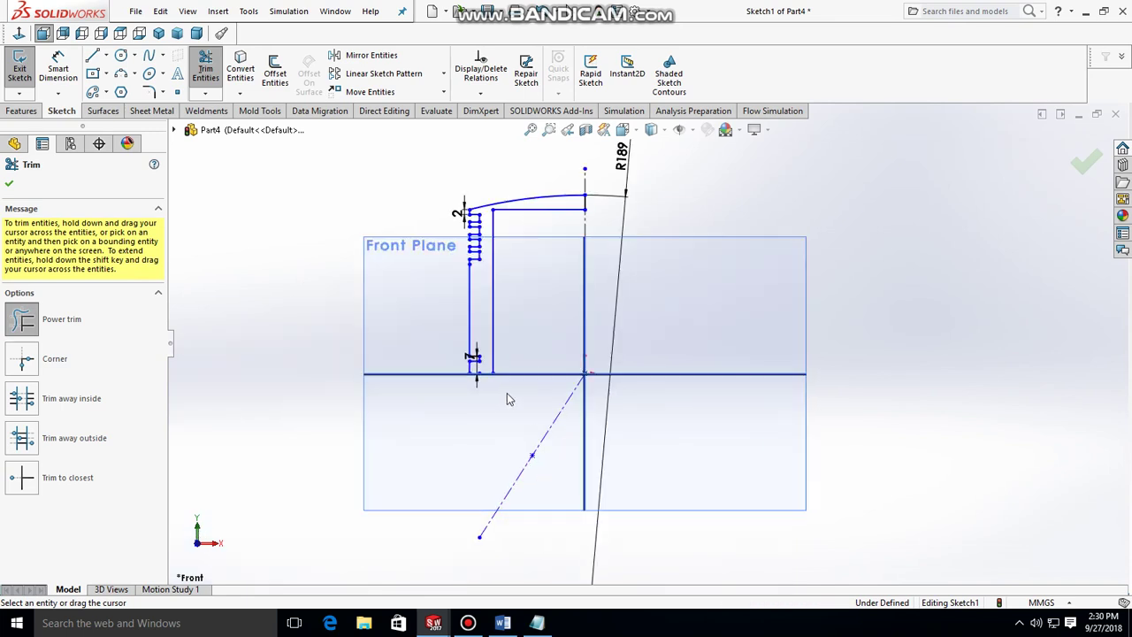
{"action": "scroll", "coordinate": [486, 357], "scroll_direction": "down", "scroll_amount": 2}
{"action": "scroll", "coordinate": [485, 357], "scroll_direction": "down", "scroll_amount": 2}
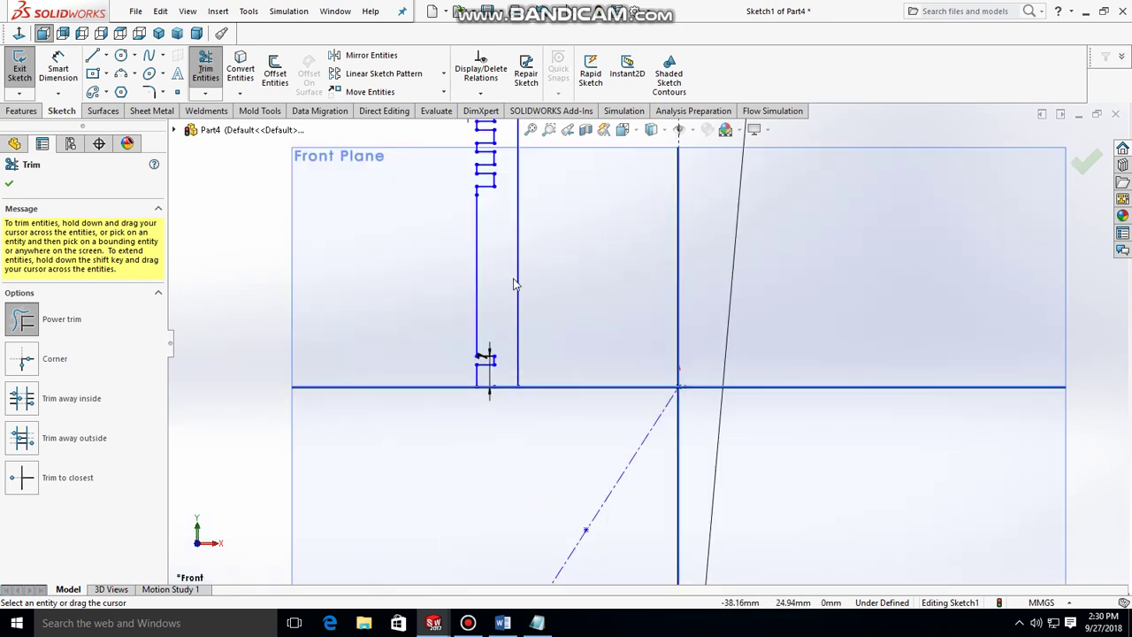
{"action": "scroll", "coordinate": [652, 345], "scroll_direction": "up", "scroll_amount": 2}
{"action": "scroll", "coordinate": [645, 253], "scroll_direction": "down", "scroll_amount": 1}
{"action": "scroll", "coordinate": [631, 266], "scroll_direction": "down", "scroll_amount": 1}
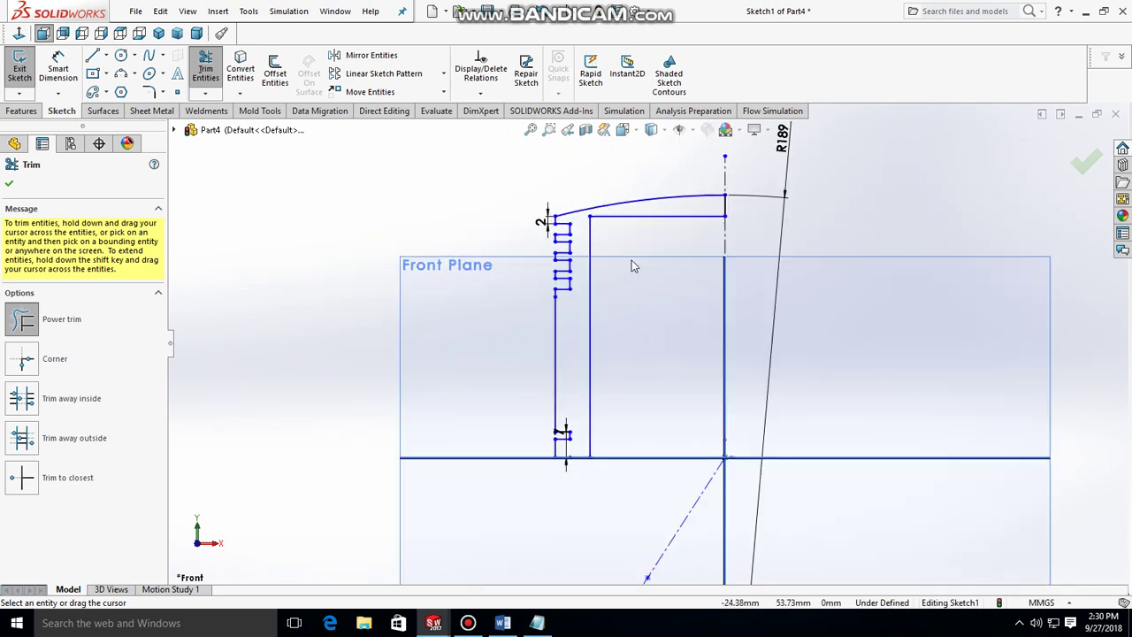
{"action": "scroll", "coordinate": [575, 447], "scroll_direction": "up", "scroll_amount": 1}
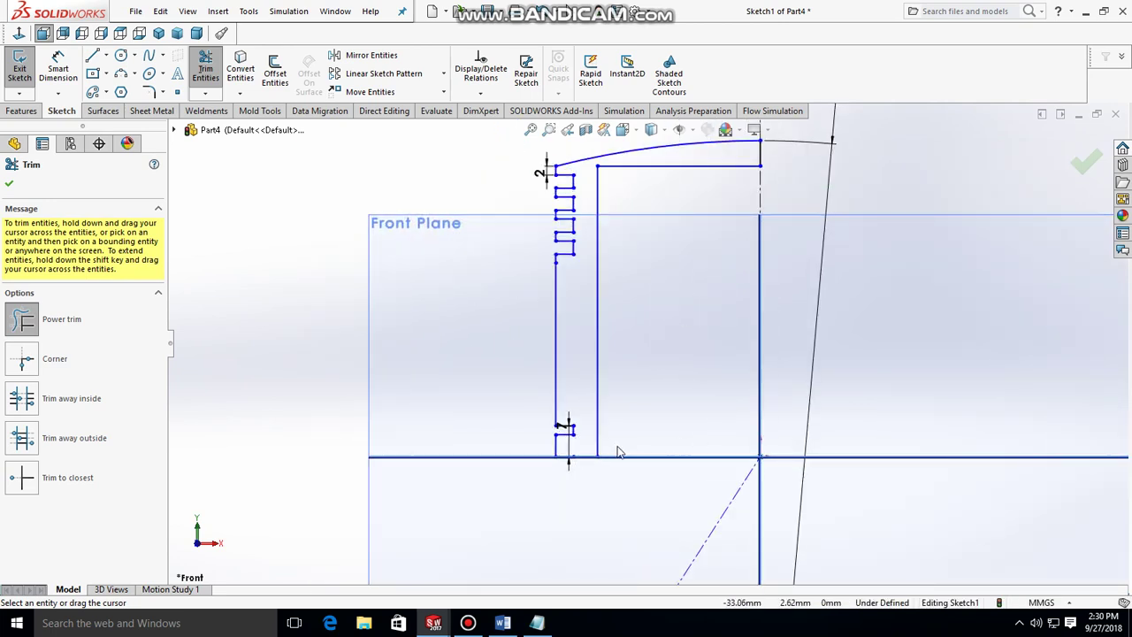
{"action": "scroll", "coordinate": [589, 384], "scroll_direction": "up", "scroll_amount": 1}
{"action": "scroll", "coordinate": [589, 389], "scroll_direction": "up", "scroll_amount": 1}
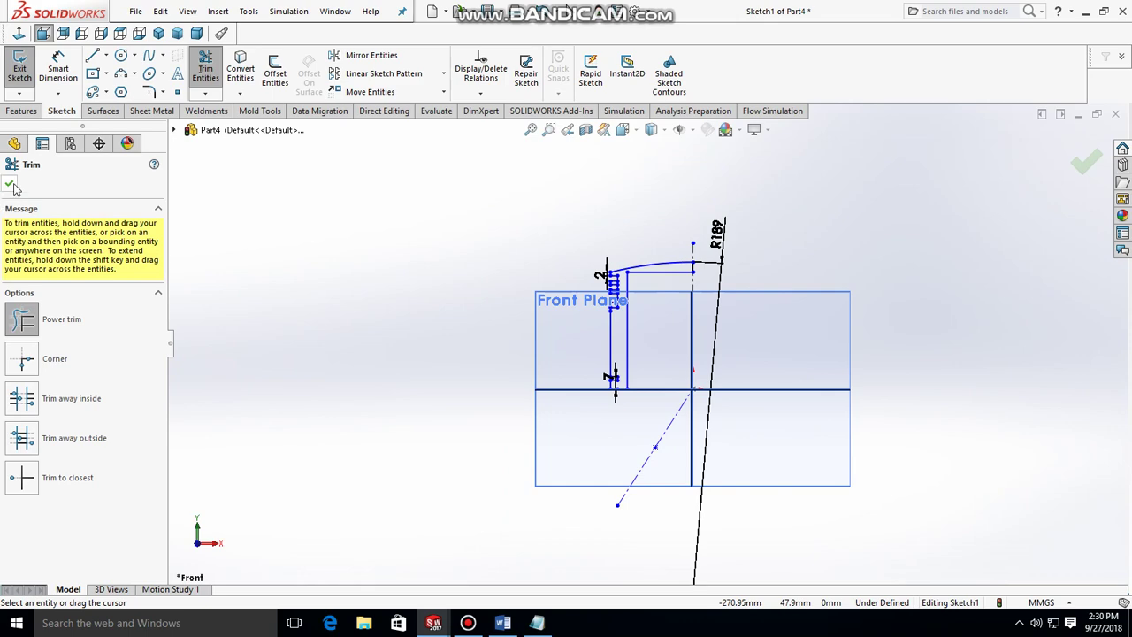
{"action": "left_click", "coordinate": [10, 184]}
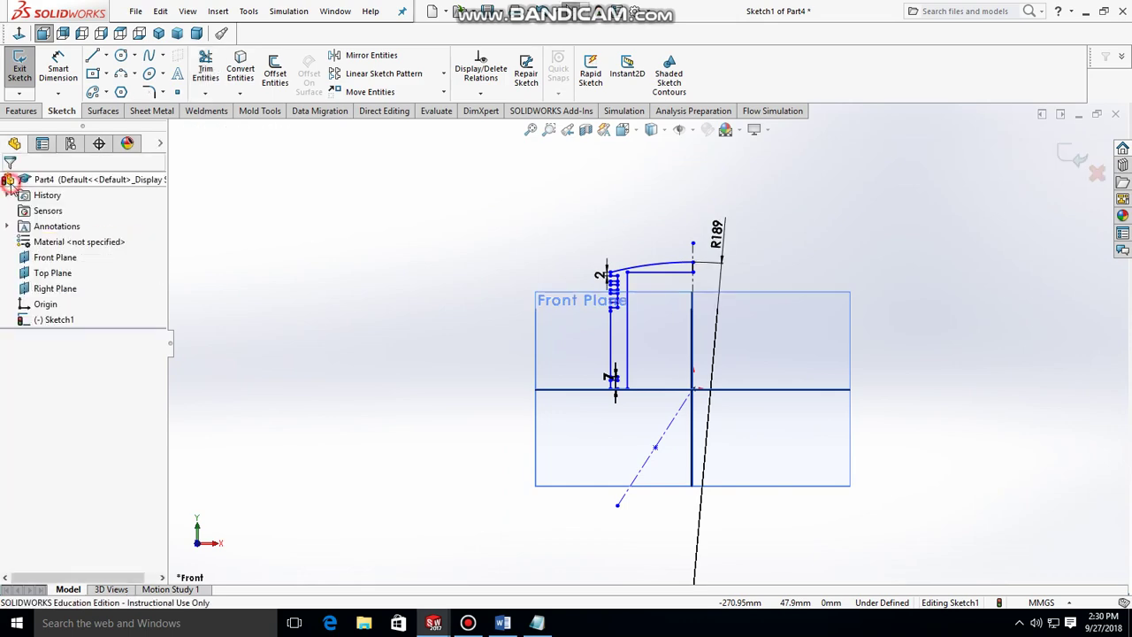
{"action": "left_click", "coordinate": [21, 111]}
- Revolve Sketch1 a full 360° about the vertical centerline into the solid piston
{"action": "left_click", "coordinate": [69, 75]}
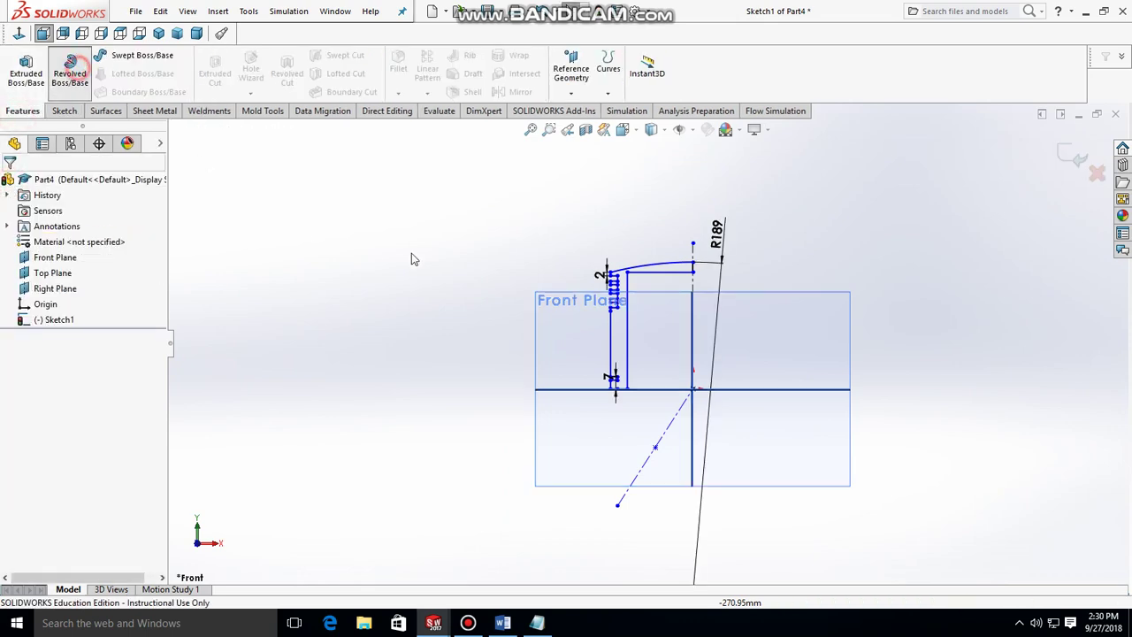
{"action": "left_click", "coordinate": [577, 260]}
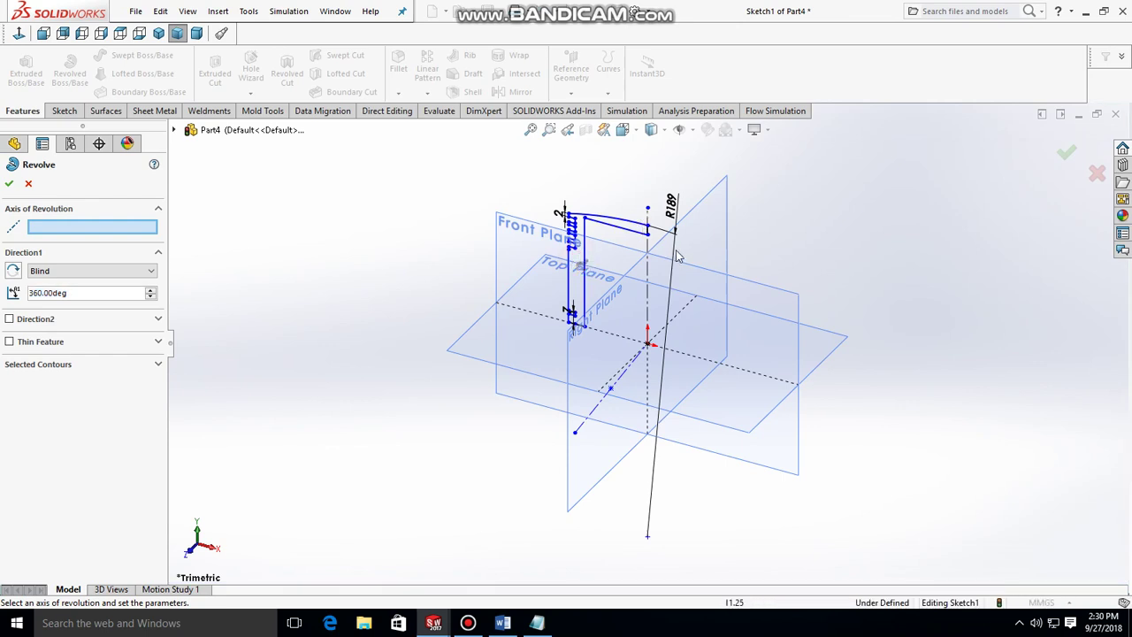
{"action": "scroll", "coordinate": [637, 230], "scroll_direction": "down", "scroll_amount": 2}
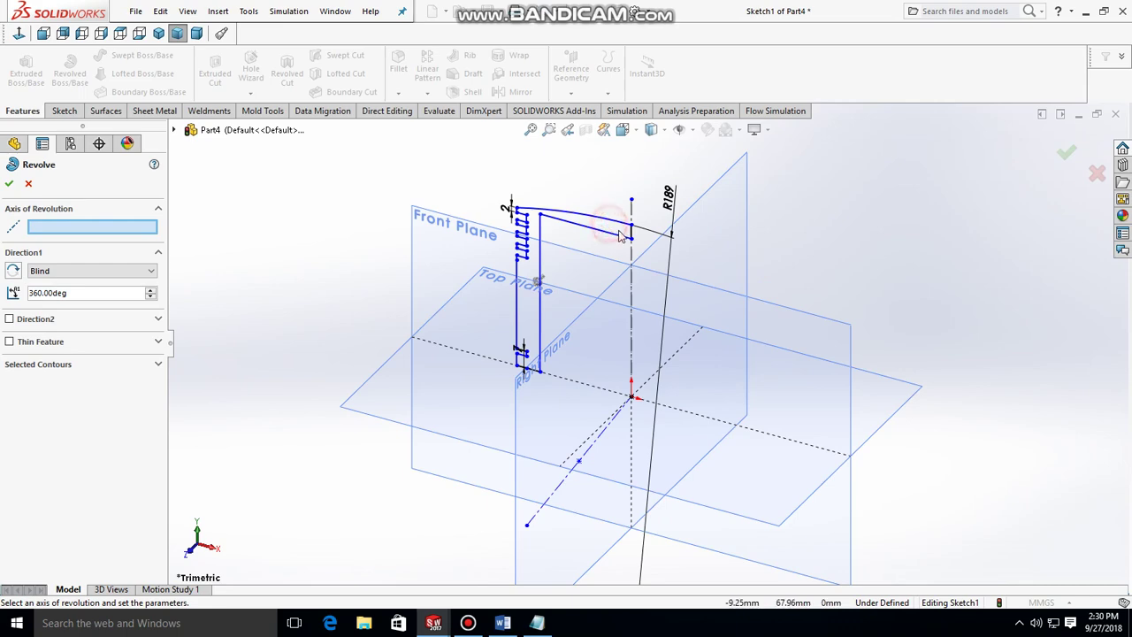
{"action": "left_click", "coordinate": [631, 216]}
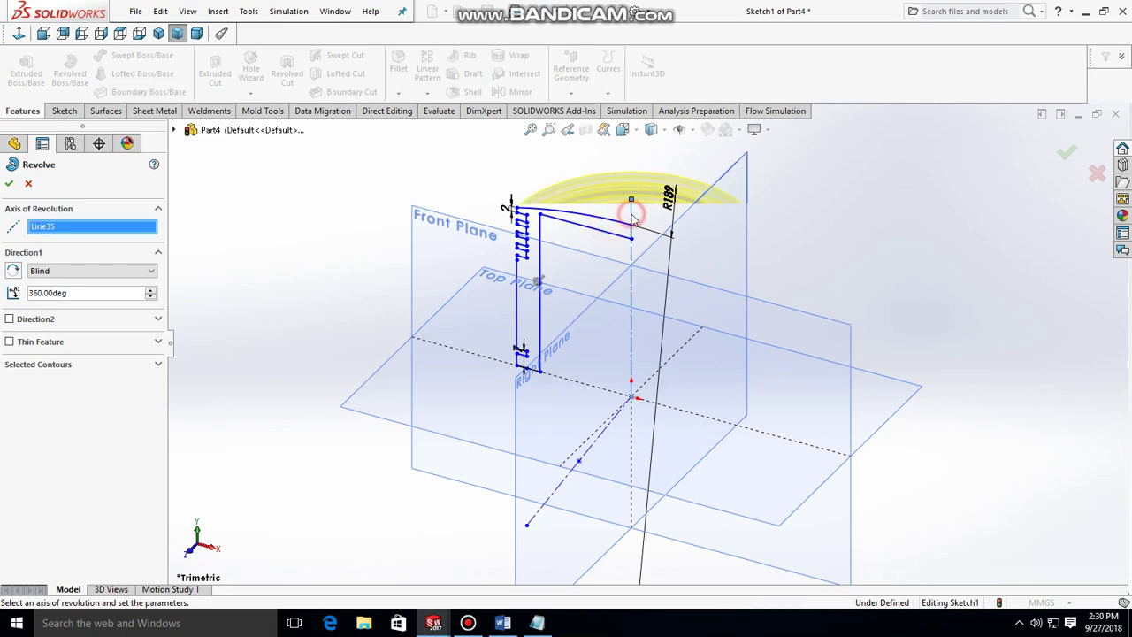
{"action": "left_click", "coordinate": [13, 183]}
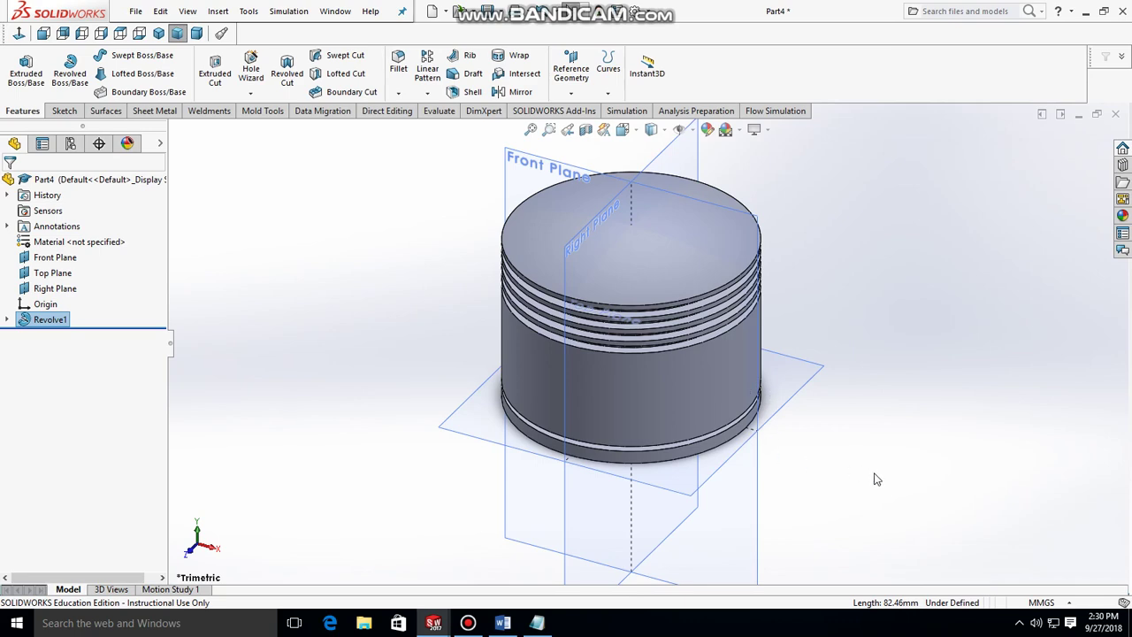
{"action": "mouse_move", "coordinate": [876, 479]}
{"action": "middle_mouse_down"}
{"action": "mouse_move", "coordinate": [966, 422]}
{"action": "mouse_move", "coordinate": [920, 440]}
{"action": "mouse_move", "coordinate": [941, 364]}
{"action": "mouse_move", "coordinate": [835, 463]}
{"action": "mouse_move", "coordinate": [737, 495]}
{"action": "mouse_move", "coordinate": [537, 623]}
{"action": "middle_mouse_up"}
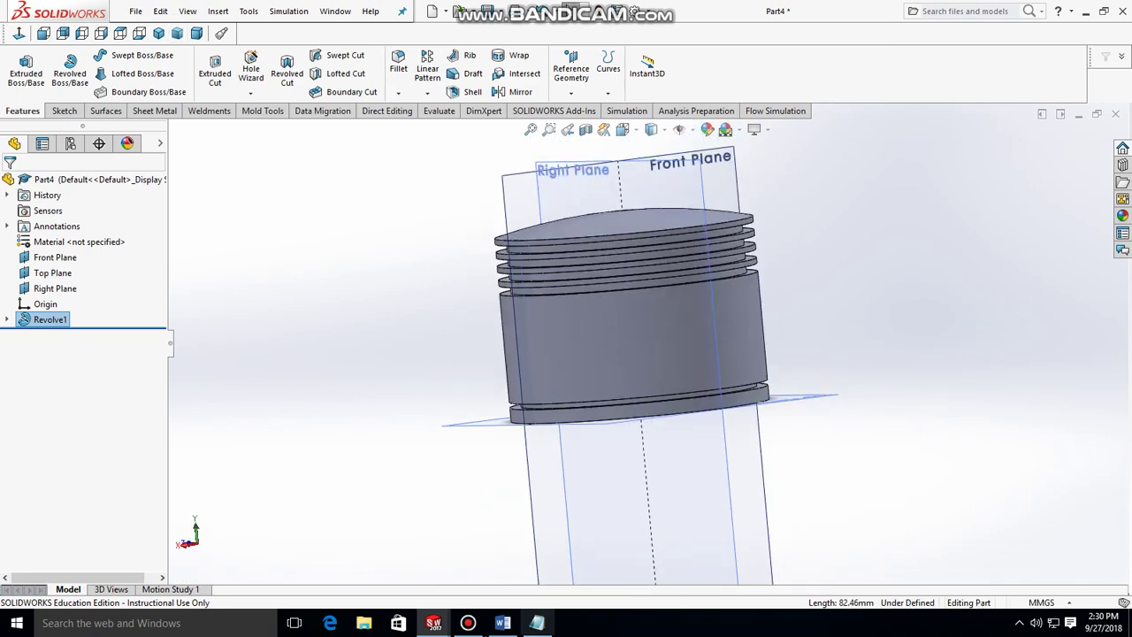
{"action": "left_click", "coordinate": [503, 625]}
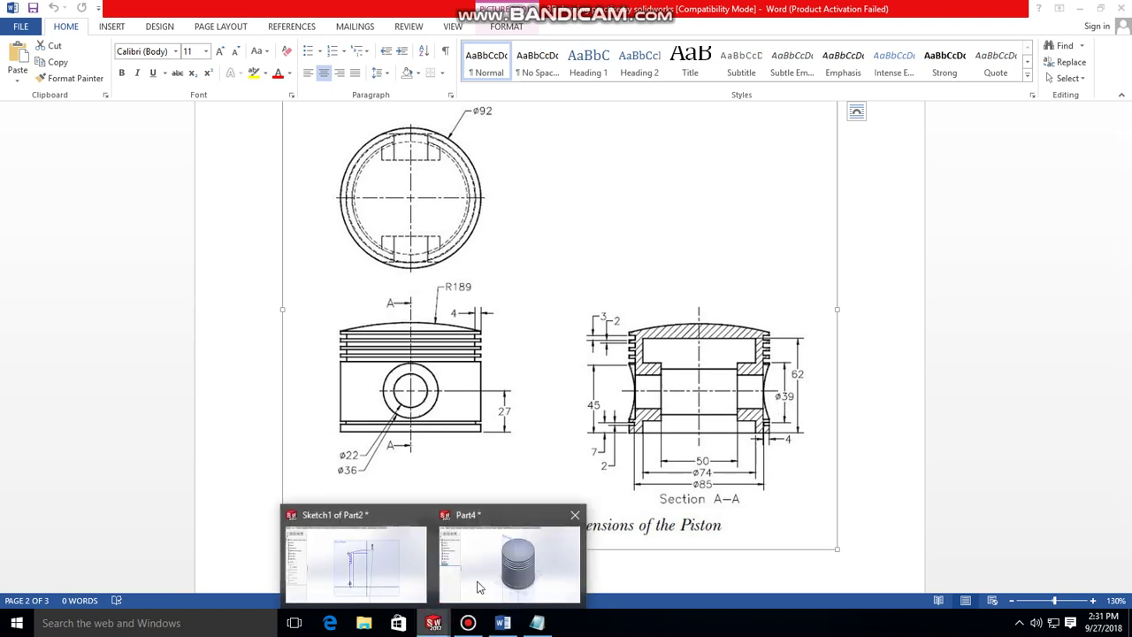
{"action": "left_click", "coordinate": [483, 580]}
- Start a sketch on the Front Plane, viewed normal, and draw a circle on the vertical axis
{"action": "left_click", "coordinate": [16, 33]}
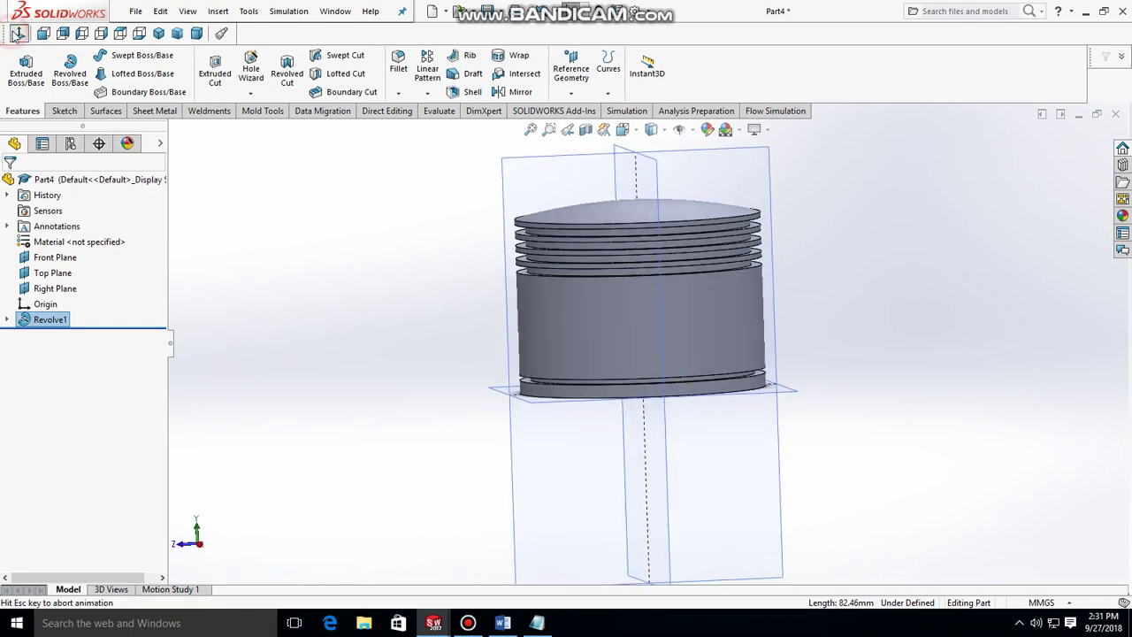
{"action": "left_click", "coordinate": [61, 111]}
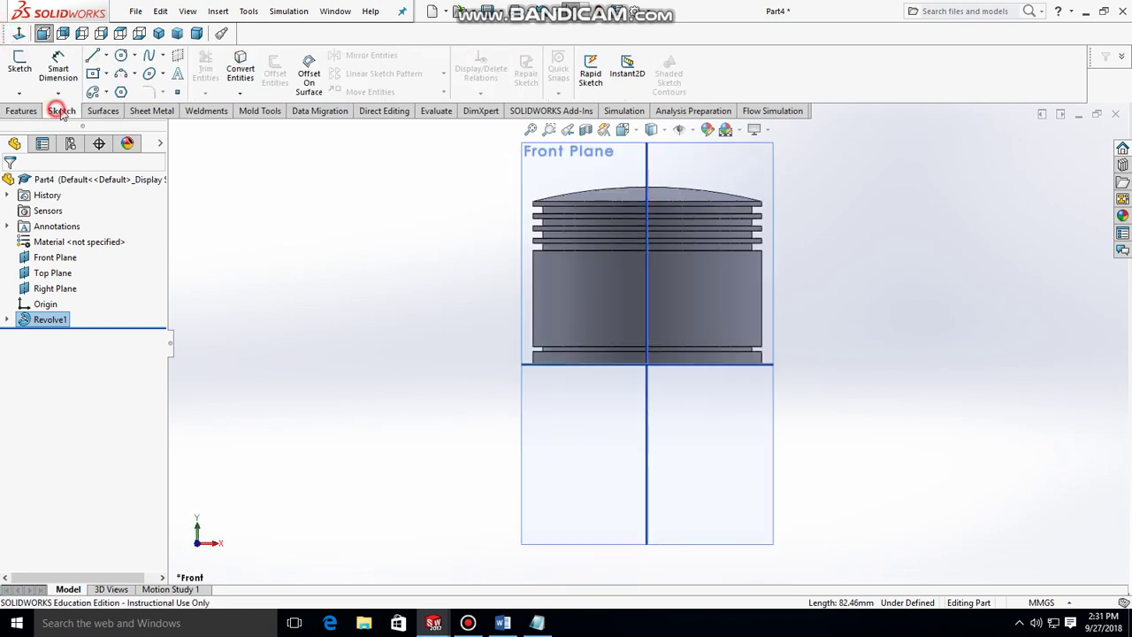
{"action": "left_click", "coordinate": [19, 66]}
{"action": "left_click", "coordinate": [526, 165]}
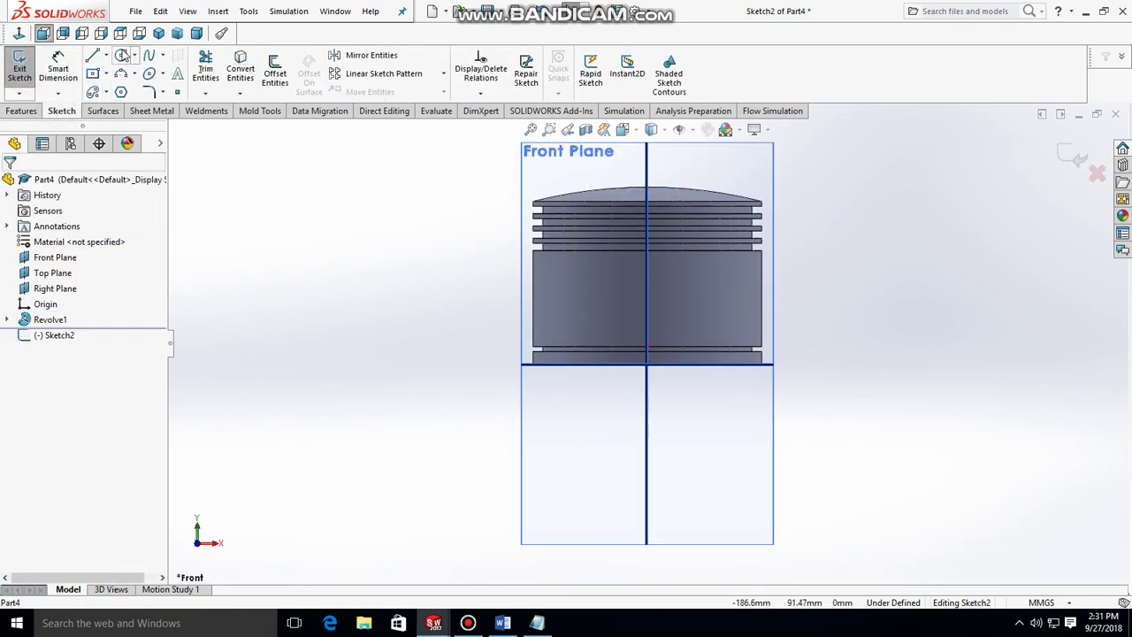
{"action": "left_click", "coordinate": [122, 56]}
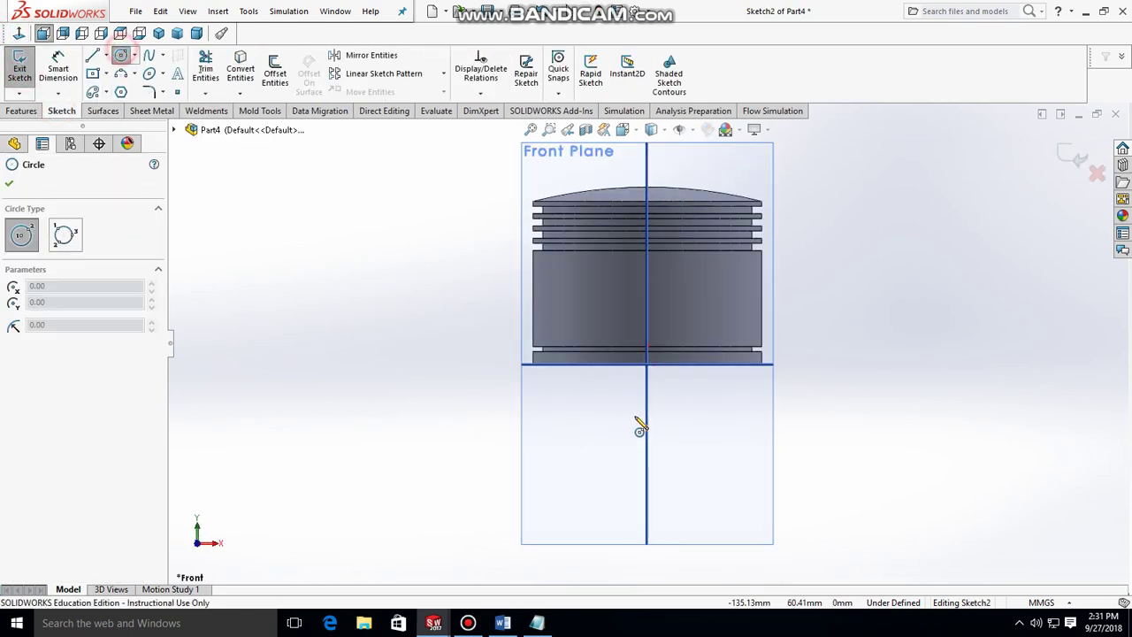
{"action": "left_click", "coordinate": [647, 306]}
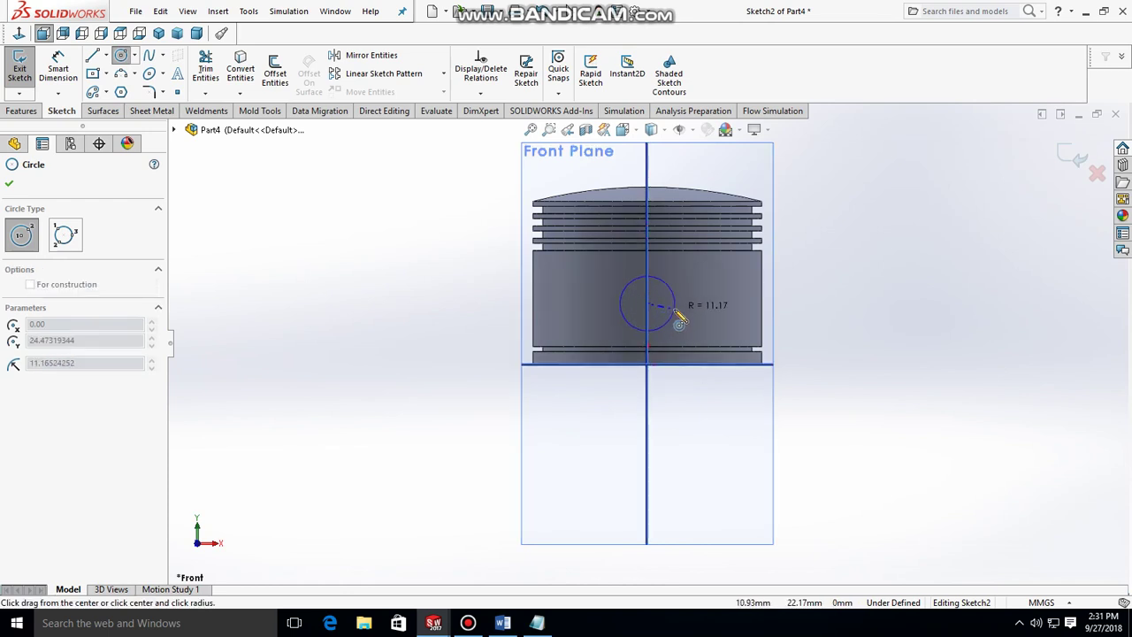
{"action": "left_click", "coordinate": [676, 312]}
{"action": "key", "text": "Escape"}
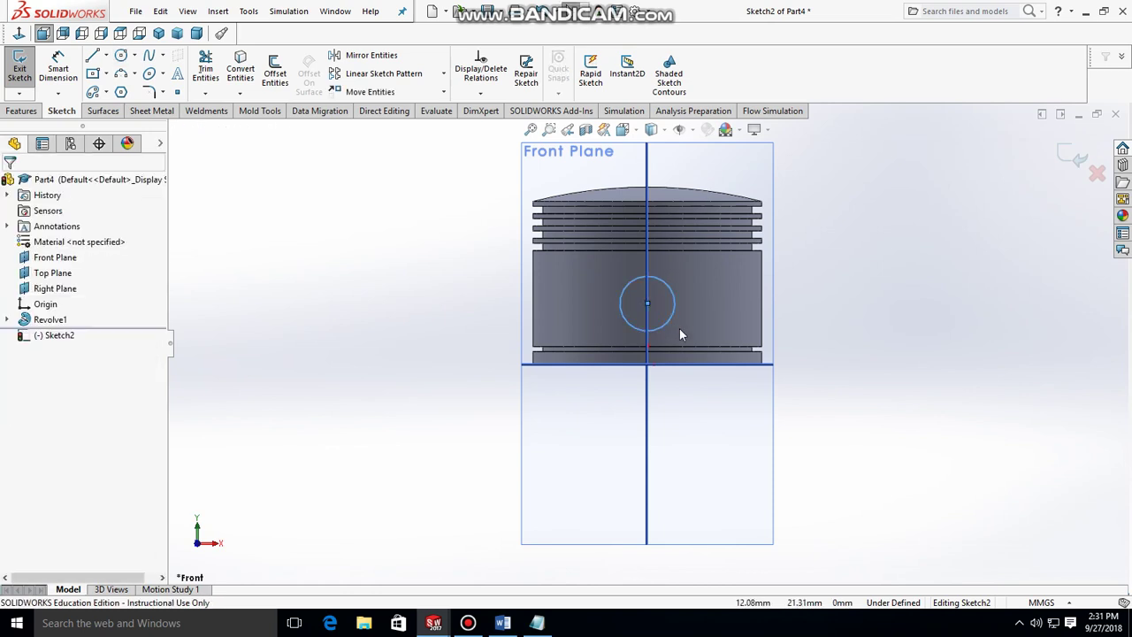
- Dimension the circle Ø39 with its centre 27 above the horizontal base line
{"action": "left_click", "coordinate": [58, 66]}
{"action": "left_click", "coordinate": [621, 303]}
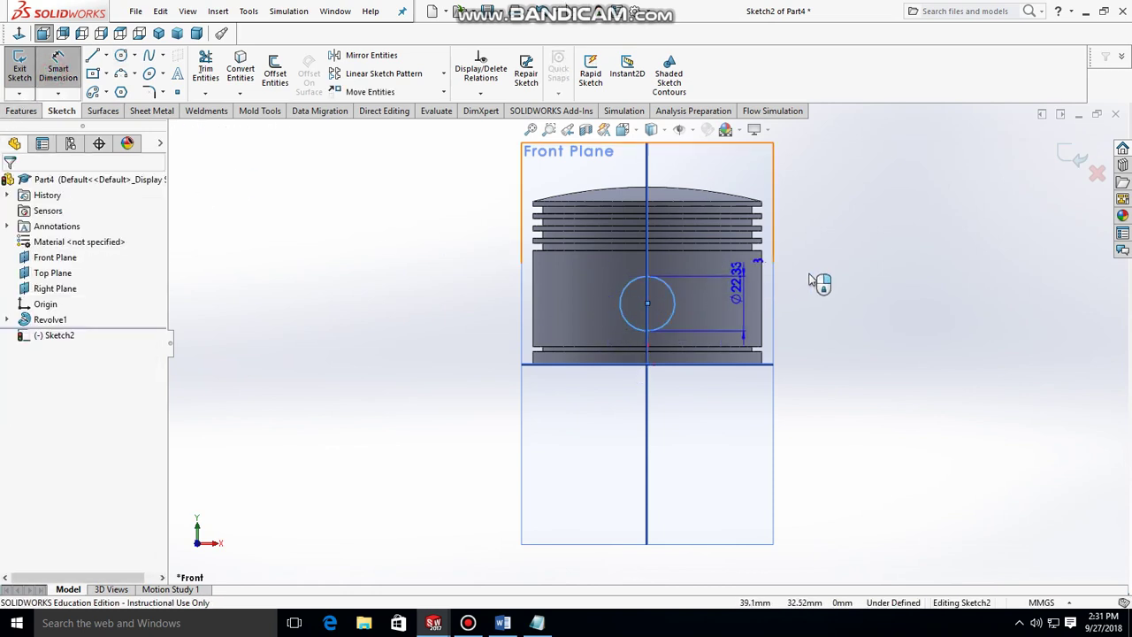
{"action": "left_click", "coordinate": [849, 255]}
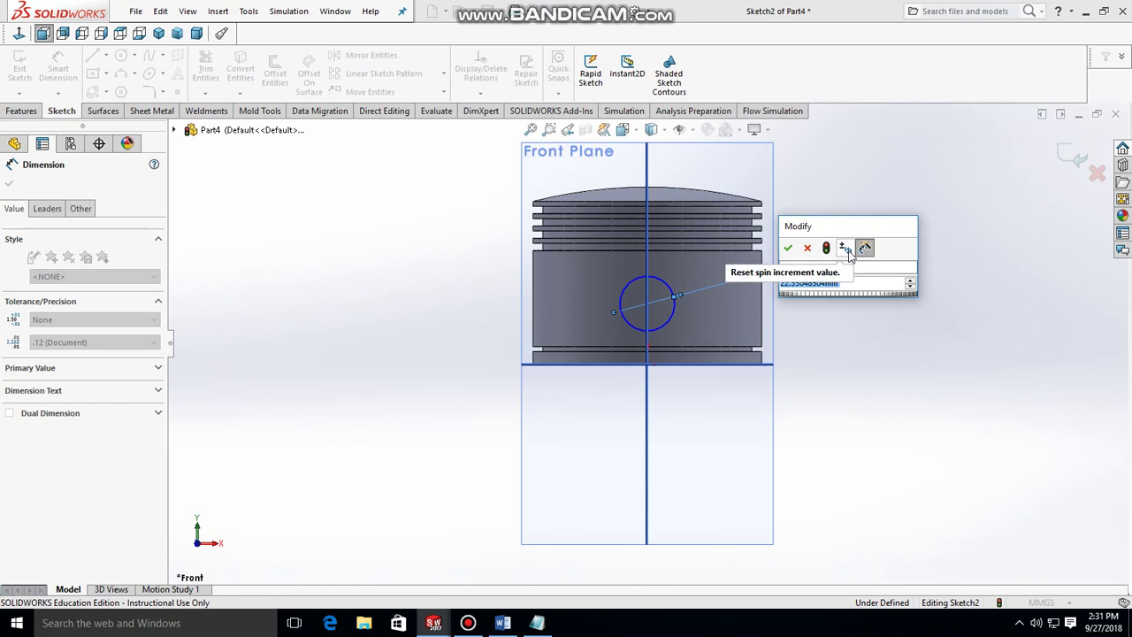
{"action": "type", "text": "39"}
{"action": "key", "text": "Return"}
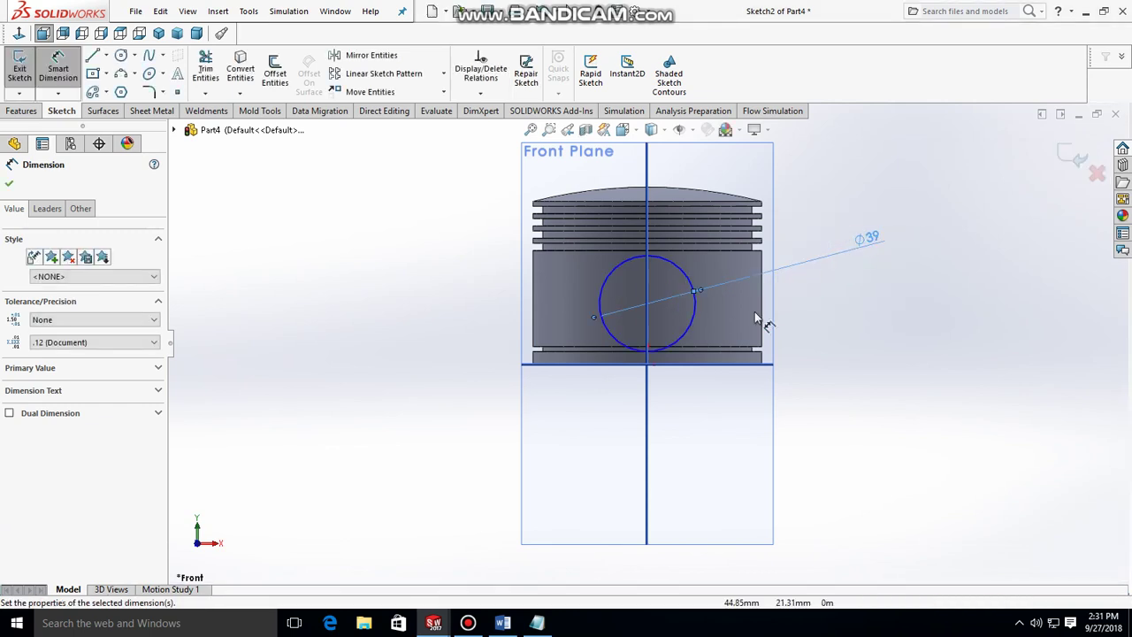
{"action": "left_click", "coordinate": [435, 248]}
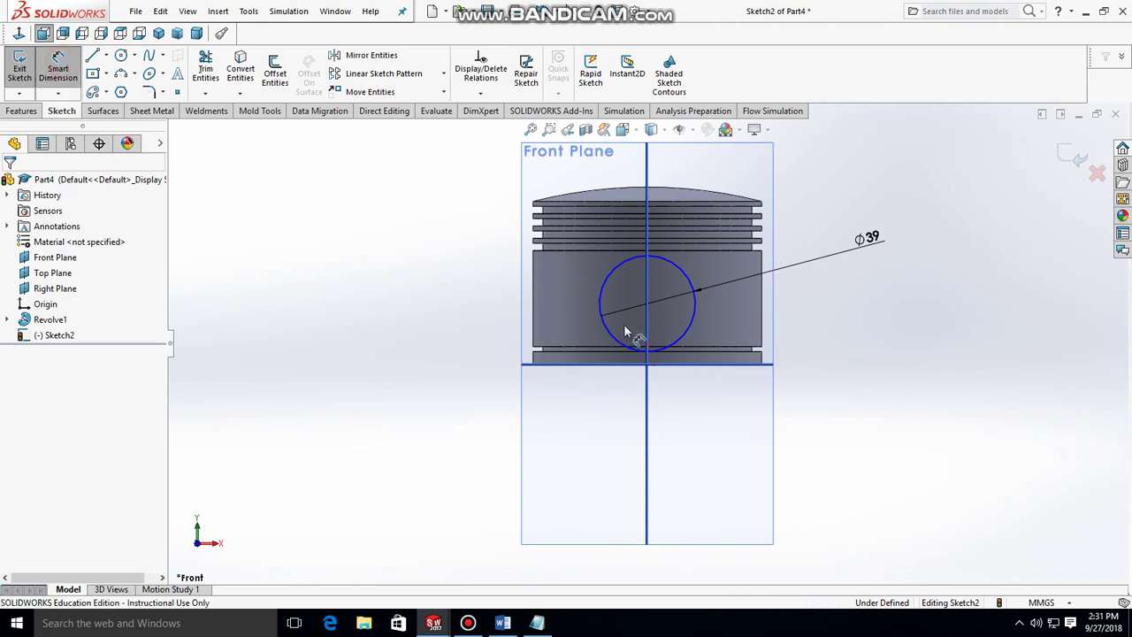
{"action": "left_click", "coordinate": [648, 306]}
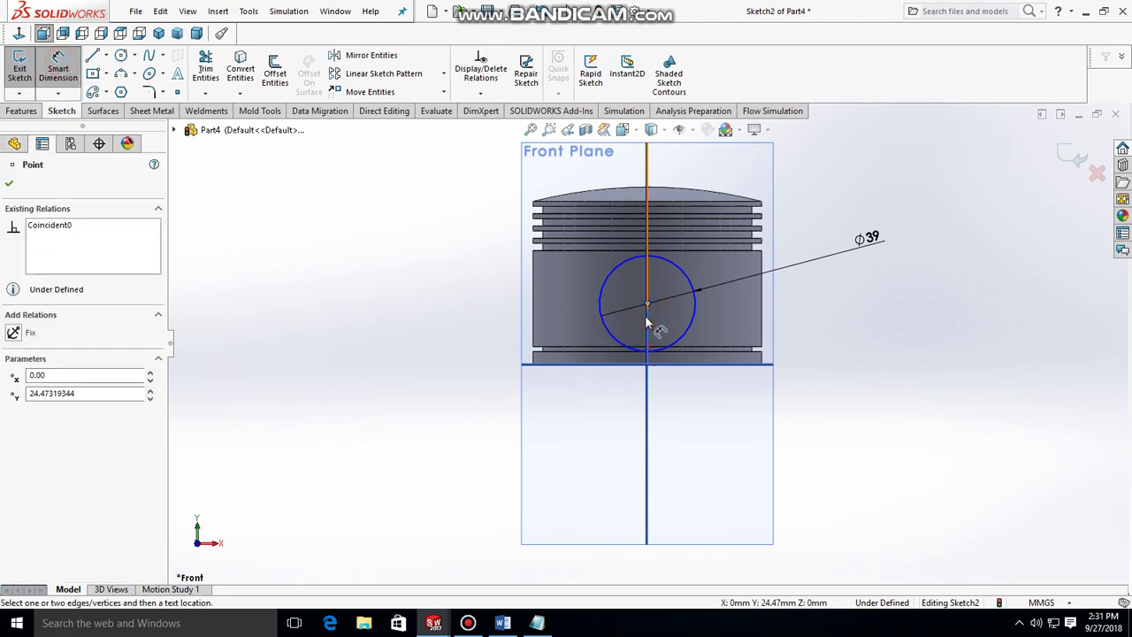
{"action": "left_click", "coordinate": [649, 371]}
{"action": "left_click", "coordinate": [841, 354]}
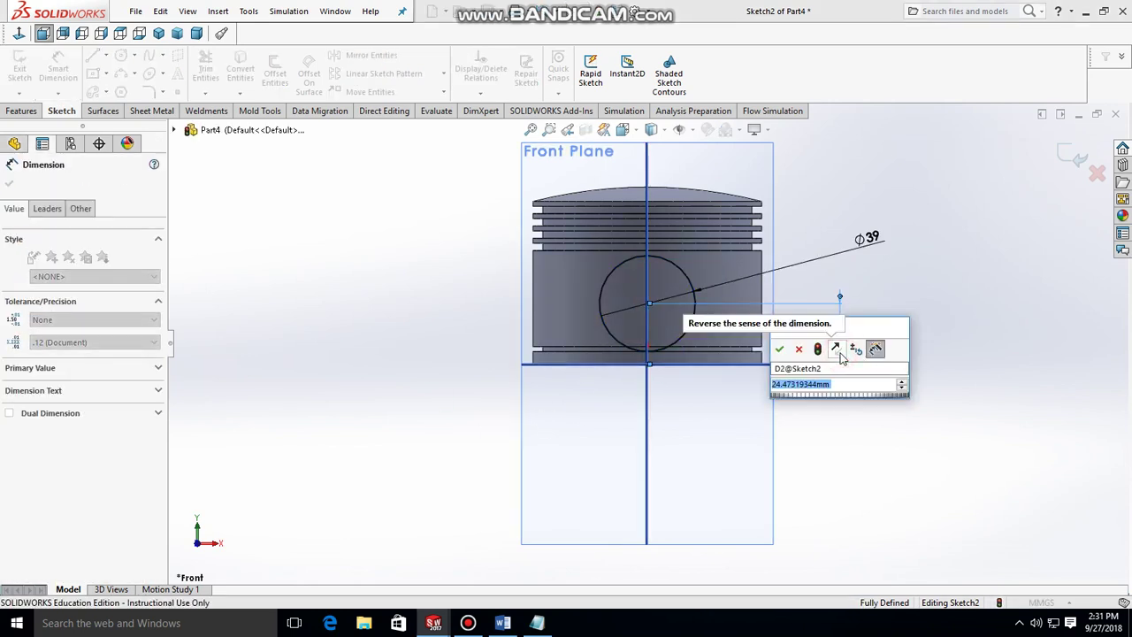
{"action": "type", "text": "27"}
{"action": "key", "text": "Return"}
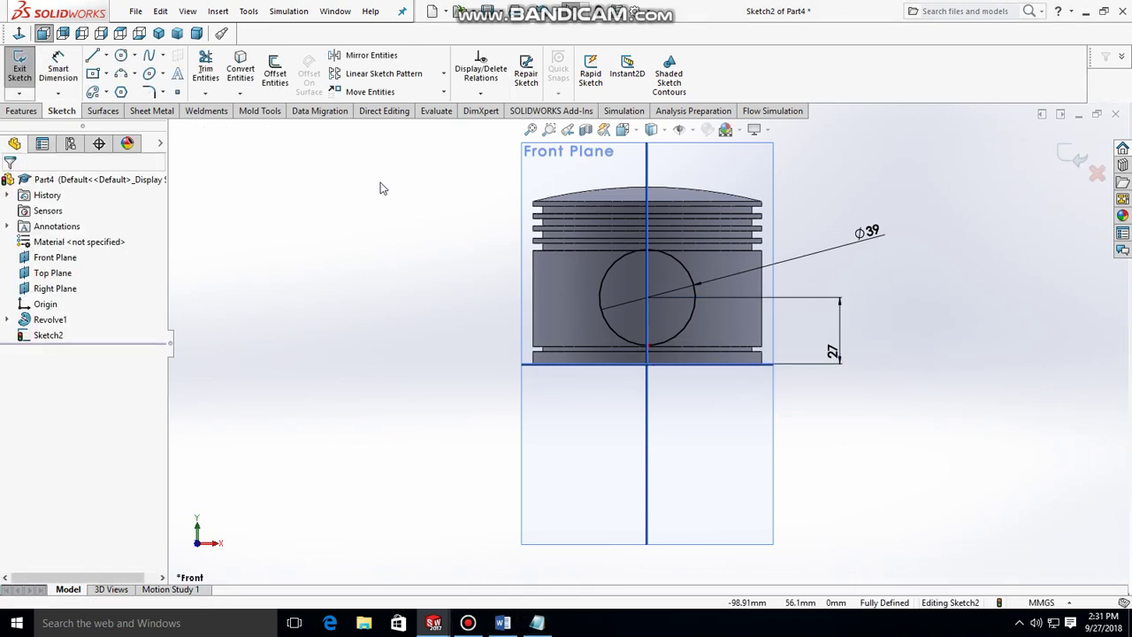
{"action": "left_click", "coordinate": [24, 112]}
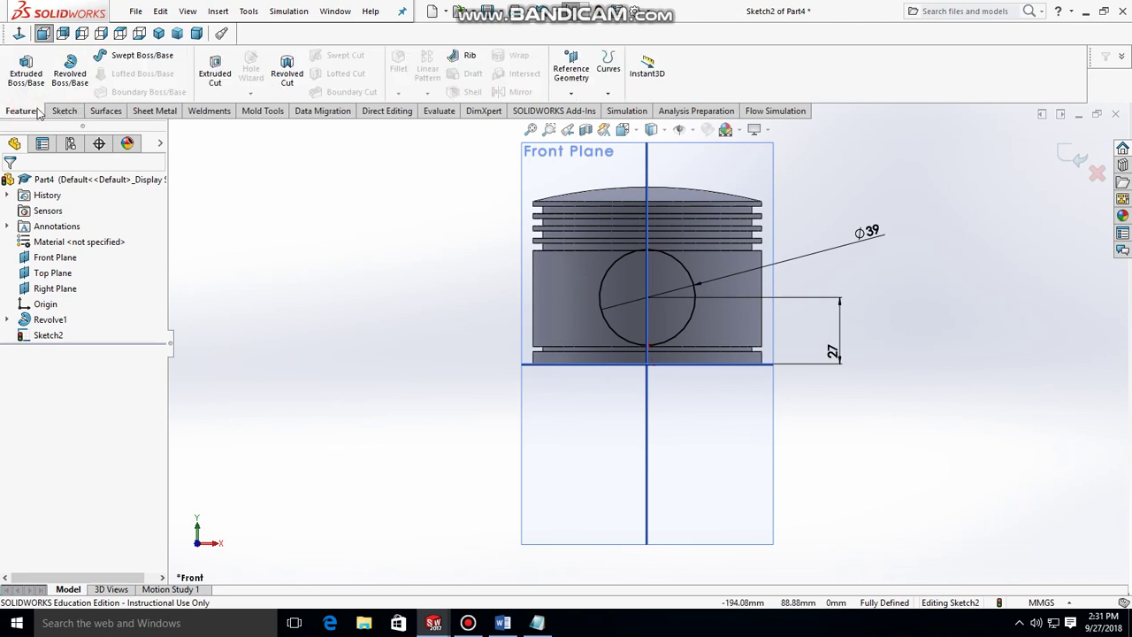
- Extrude the Ø39 circle Up To Surface to the piston's outer face in both directions
{"action": "left_click", "coordinate": [25, 69]}
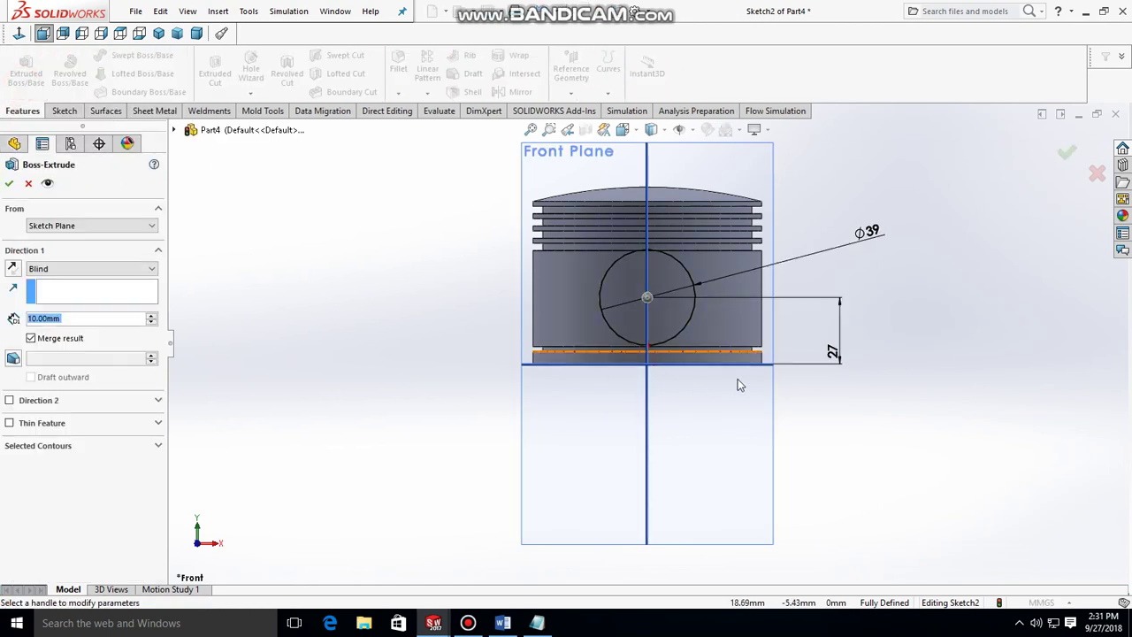
{"action": "middle_click_drag", "start_coordinate": [730, 292], "coordinate": [964, 341]}
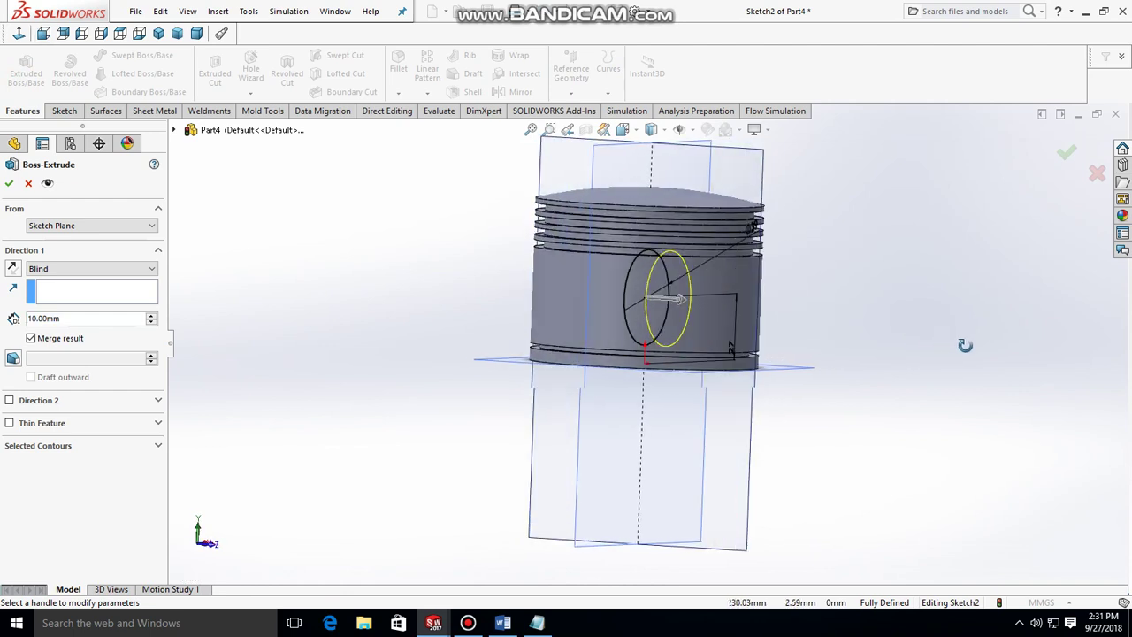
{"action": "left_click", "coordinate": [155, 270]}
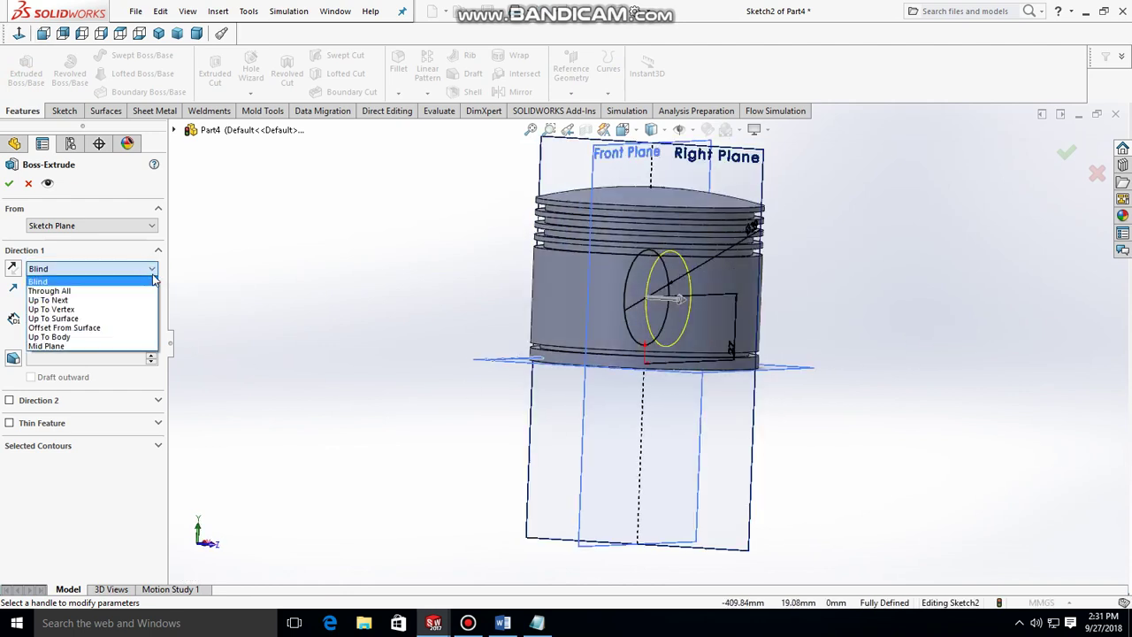
{"action": "left_click", "coordinate": [87, 319]}
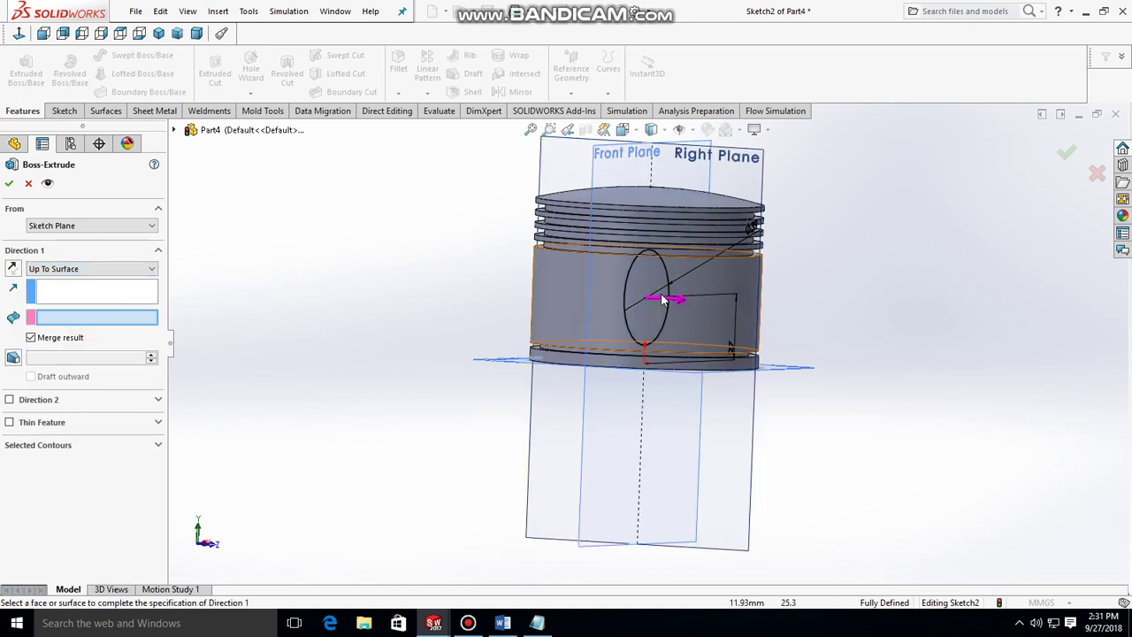
{"action": "left_click", "coordinate": [751, 324]}
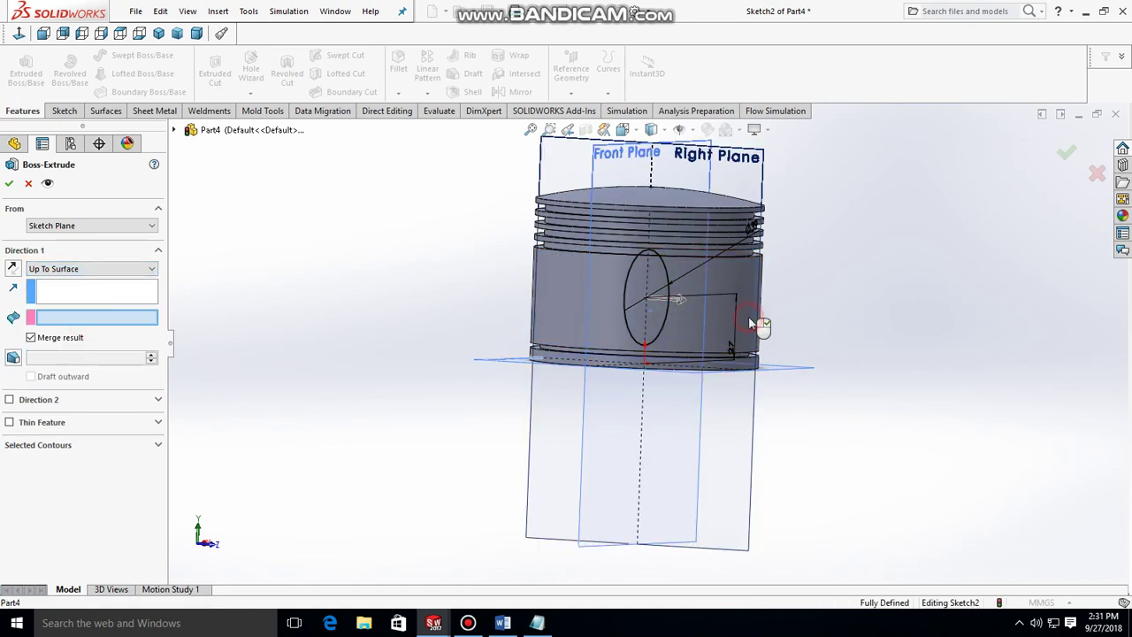
{"action": "left_click", "coordinate": [9, 400]}
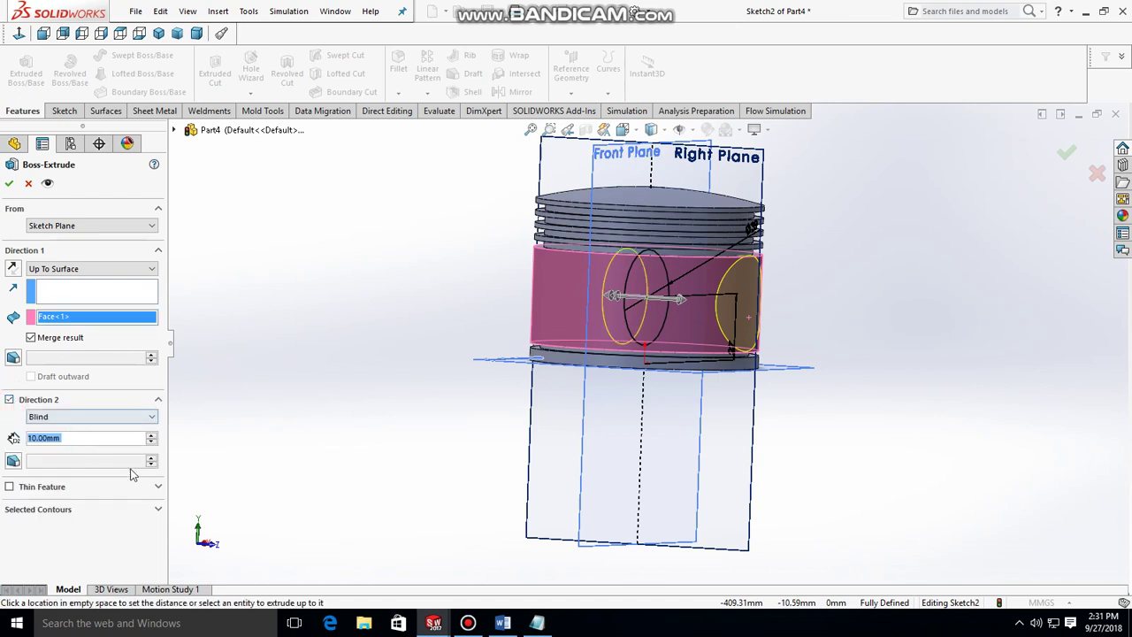
{"action": "left_click", "coordinate": [152, 420]}
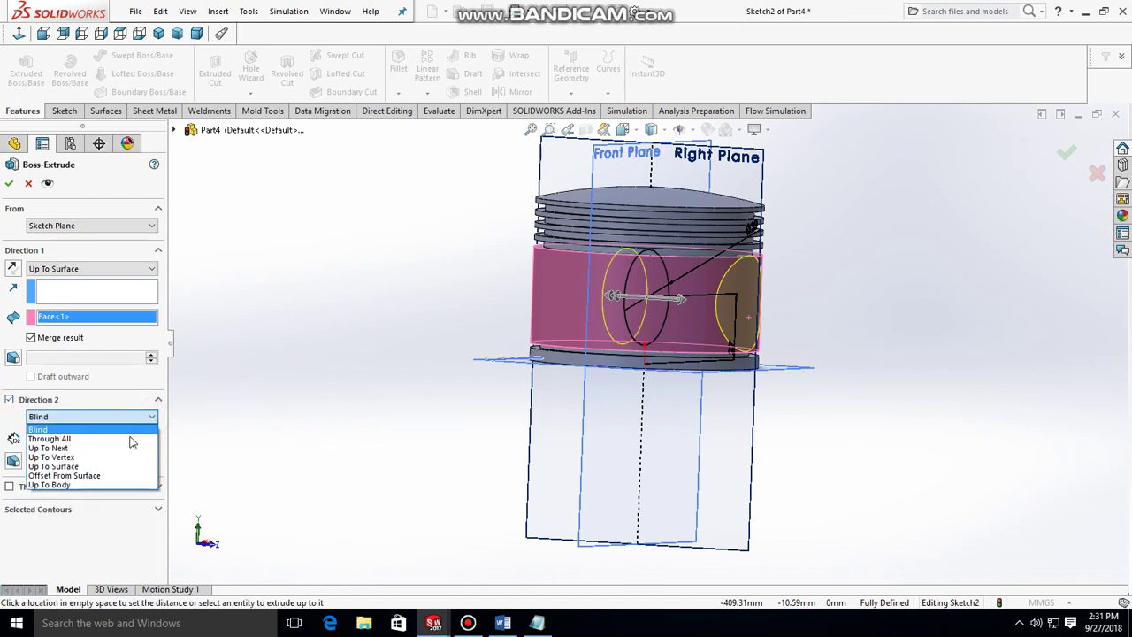
{"action": "left_click", "coordinate": [79, 467]}
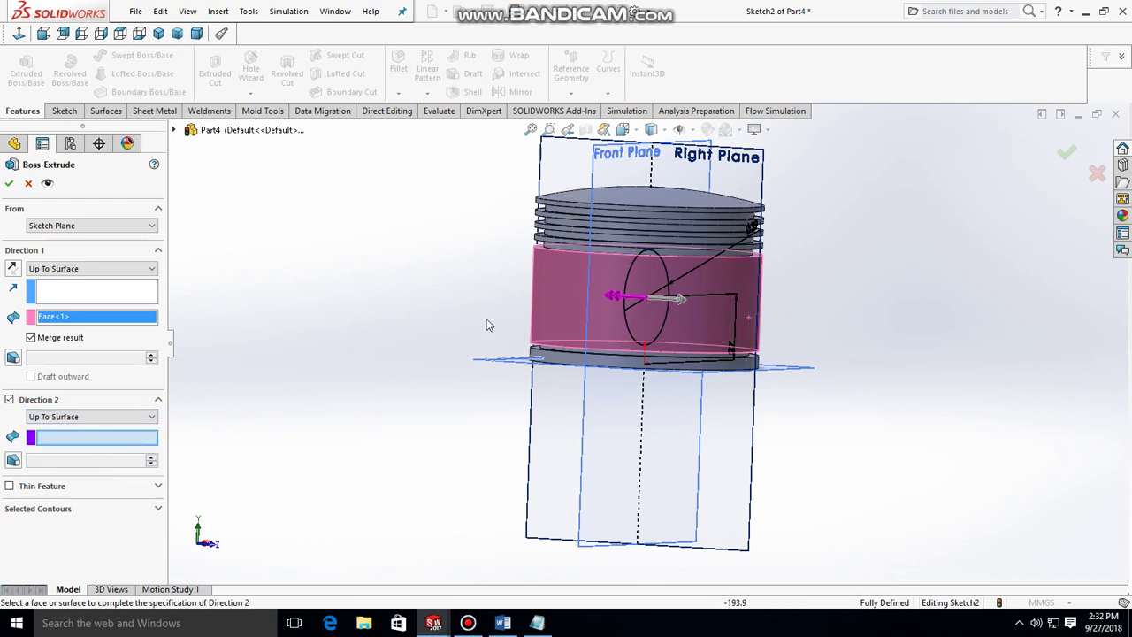
{"action": "left_click", "coordinate": [542, 302]}
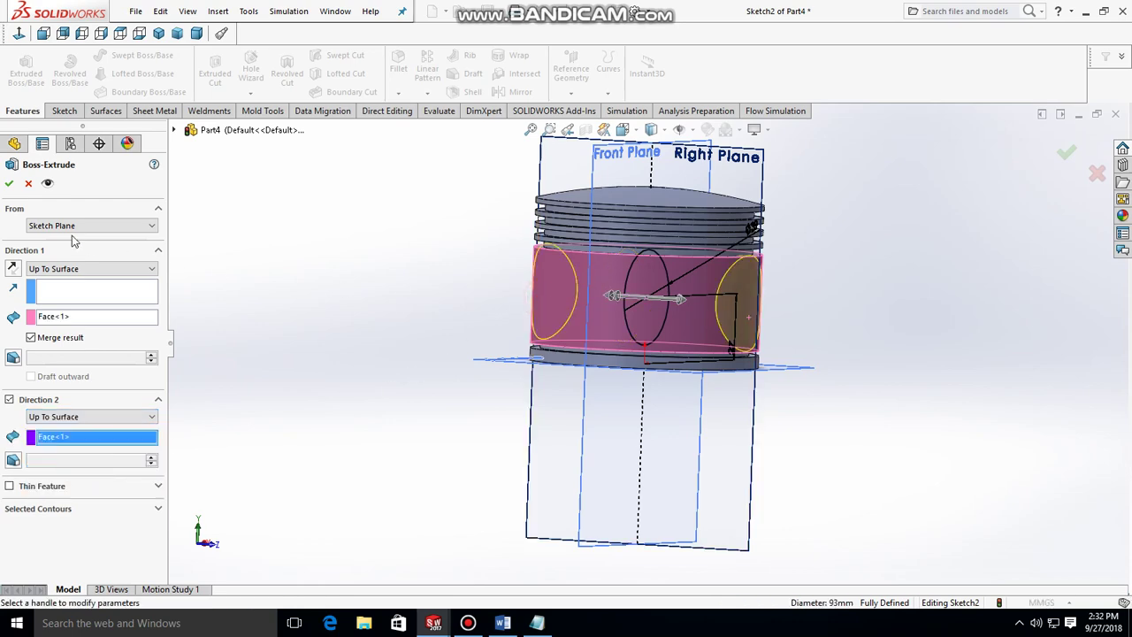
{"action": "left_click", "coordinate": [9, 183]}
{"action": "mouse_move", "coordinate": [826, 454]}
{"action": "middle_mouse_down"}
{"action": "mouse_move", "coordinate": [849, 198]}
{"action": "mouse_move", "coordinate": [599, 263]}
{"action": "middle_mouse_up"}
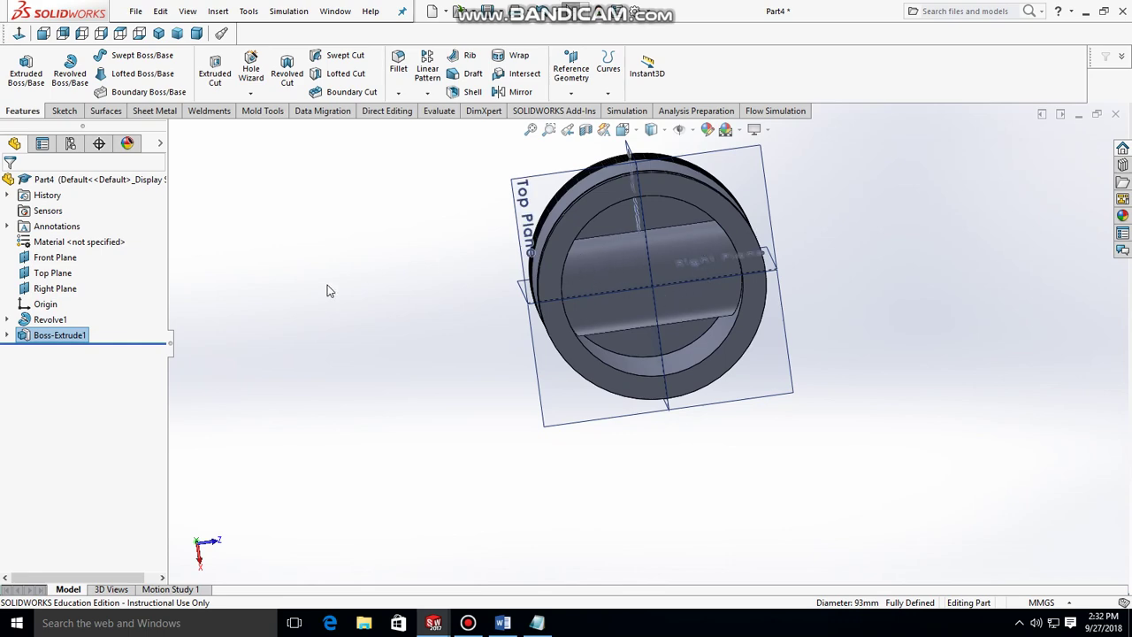
- Switch to the Front view, starting and then cancelling a new reference plane
{"action": "left_click", "coordinate": [43, 33]}
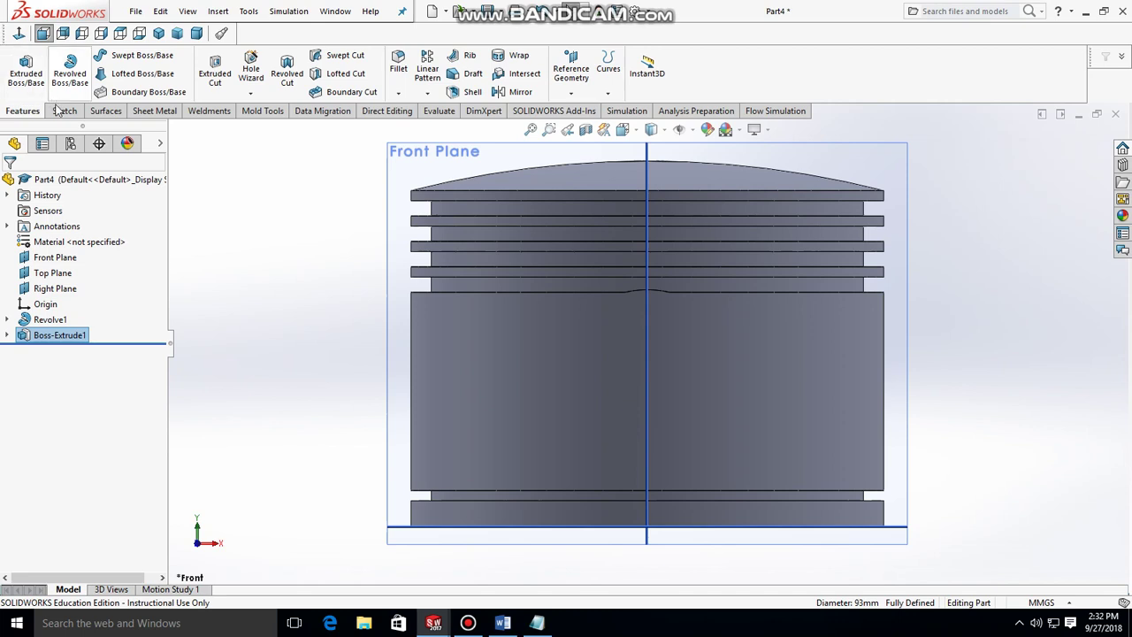
{"action": "left_click", "coordinate": [572, 91]}
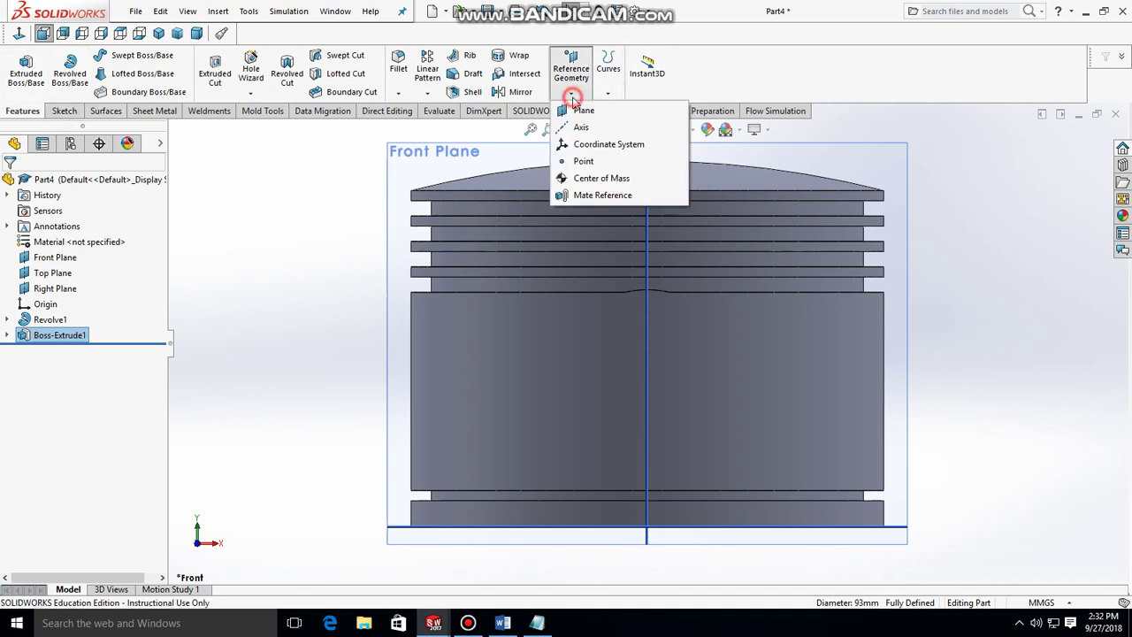
{"action": "left_click", "coordinate": [591, 113]}
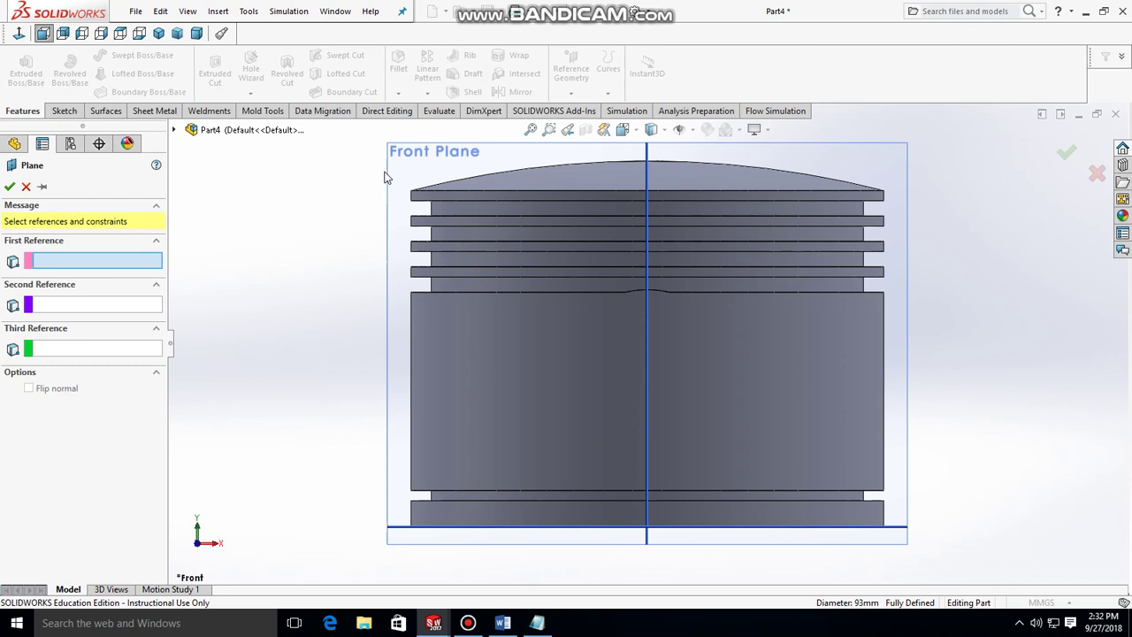
{"action": "left_click", "coordinate": [26, 188]}
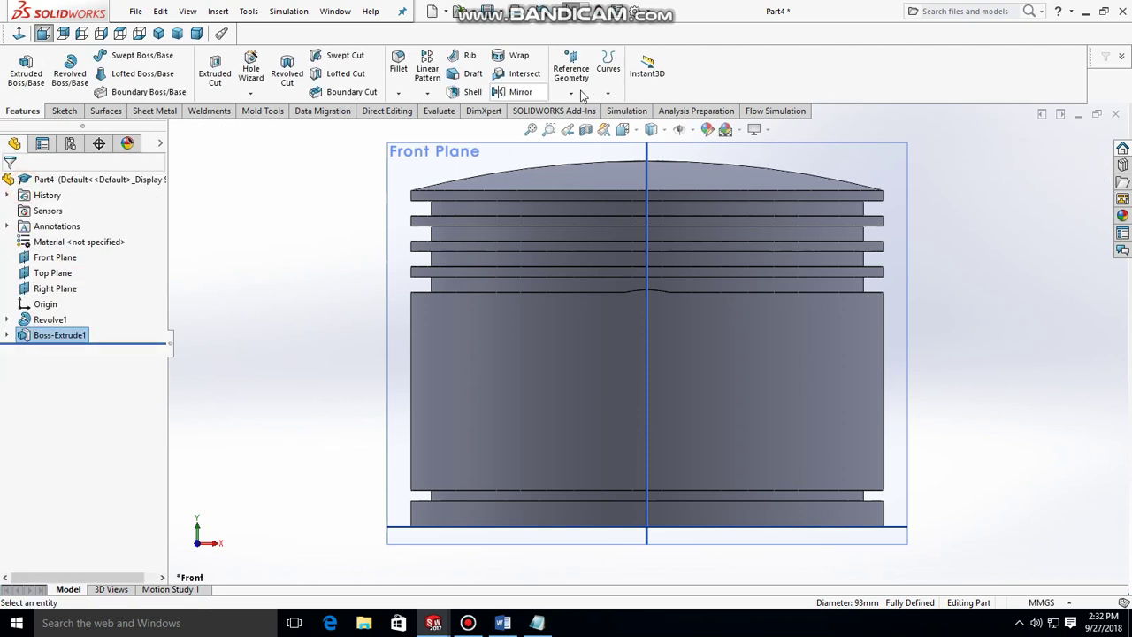
- Draw a circle on the Front Plane centred on the vertical axis and dimension it Ø22
{"action": "left_click", "coordinate": [65, 112]}
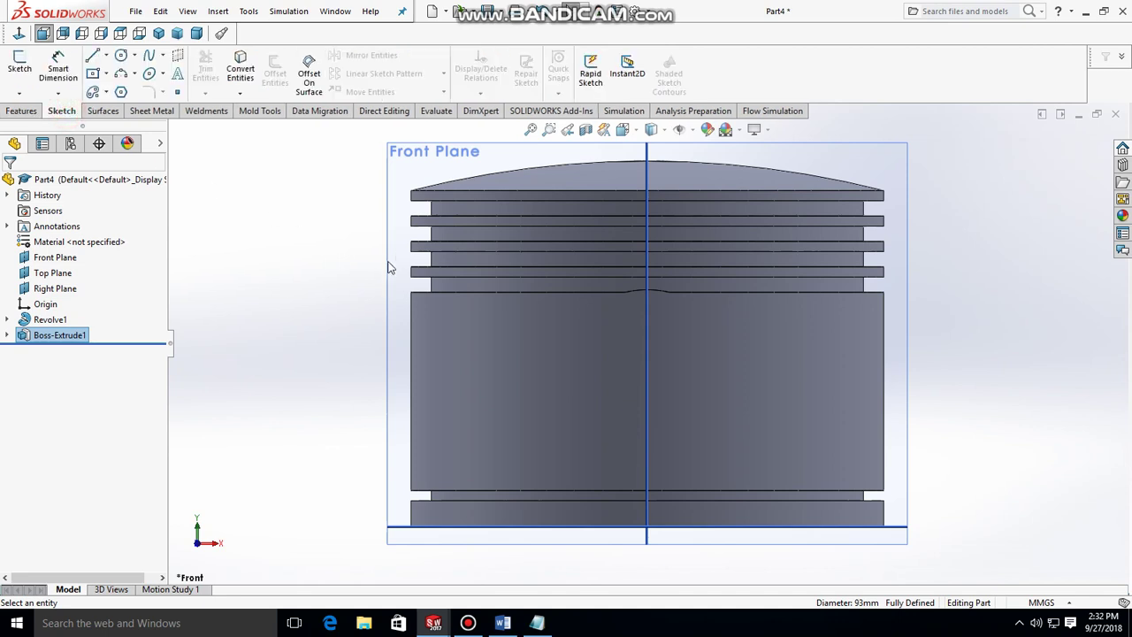
{"action": "left_click", "coordinate": [121, 55]}
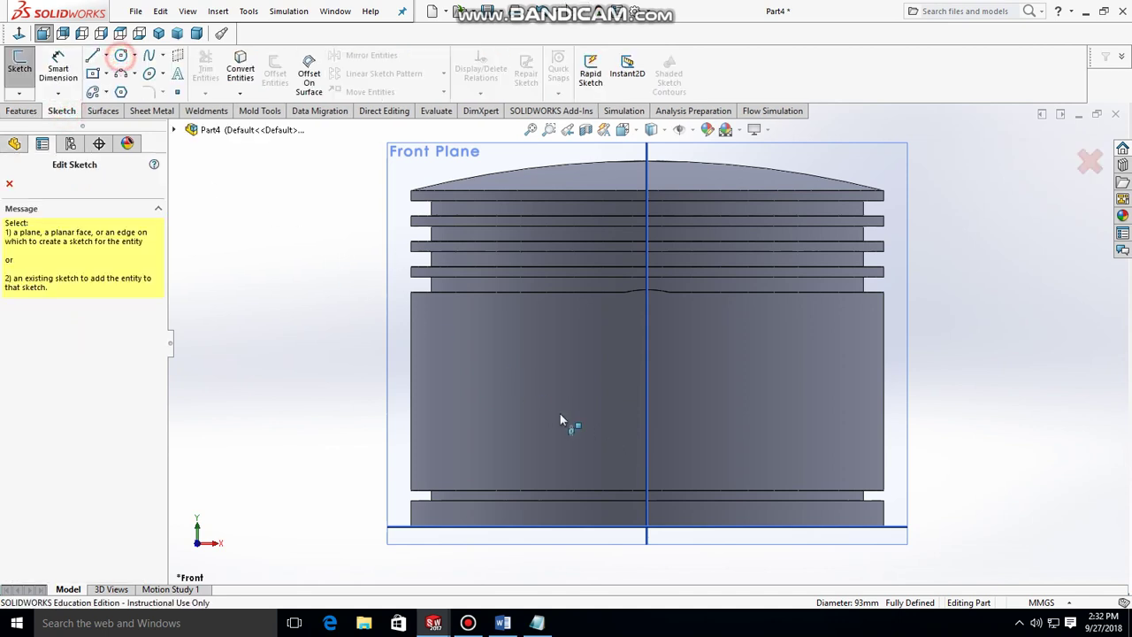
{"action": "left_click", "coordinate": [389, 357]}
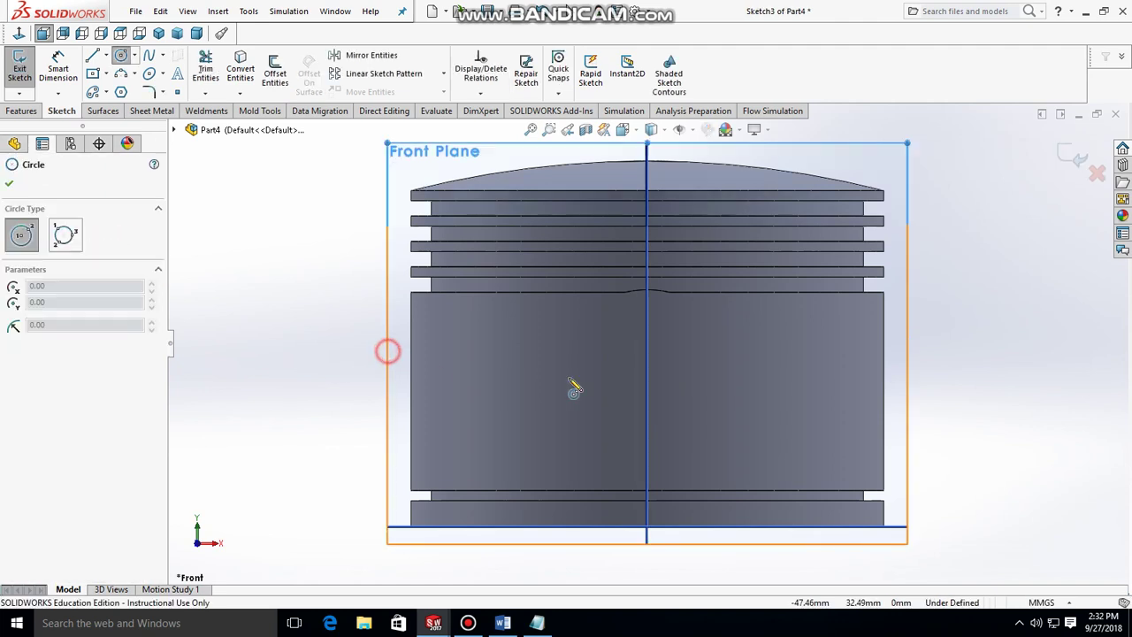
{"action": "left_click", "coordinate": [647, 380]}
{"action": "left_click", "coordinate": [683, 394]}
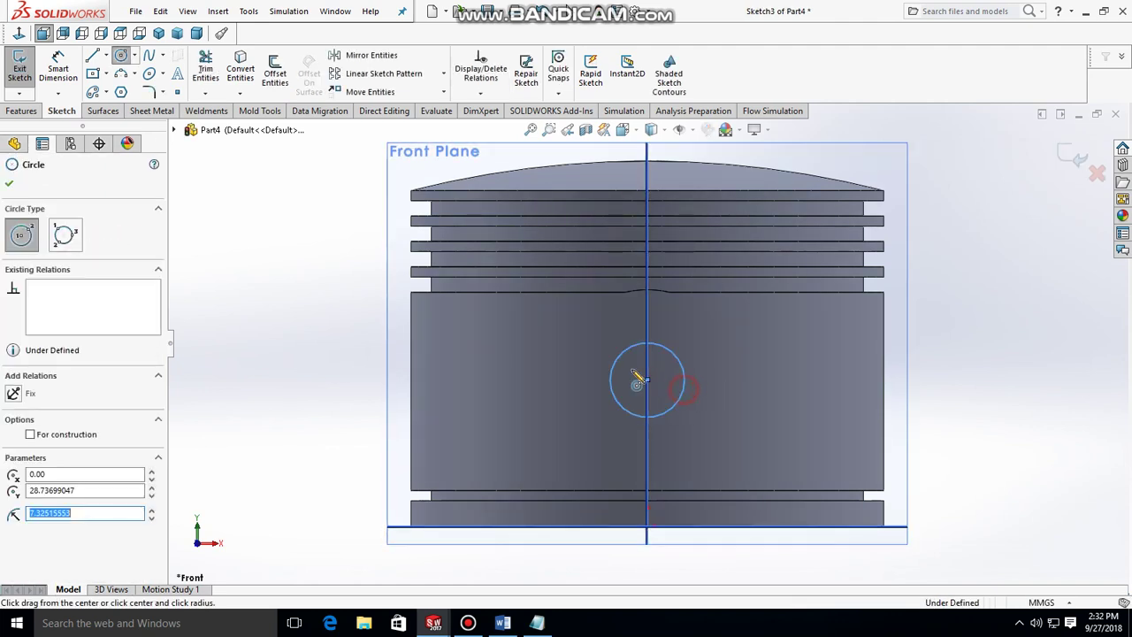
{"action": "key", "text": "d"}
{"action": "left_click", "coordinate": [677, 357]}
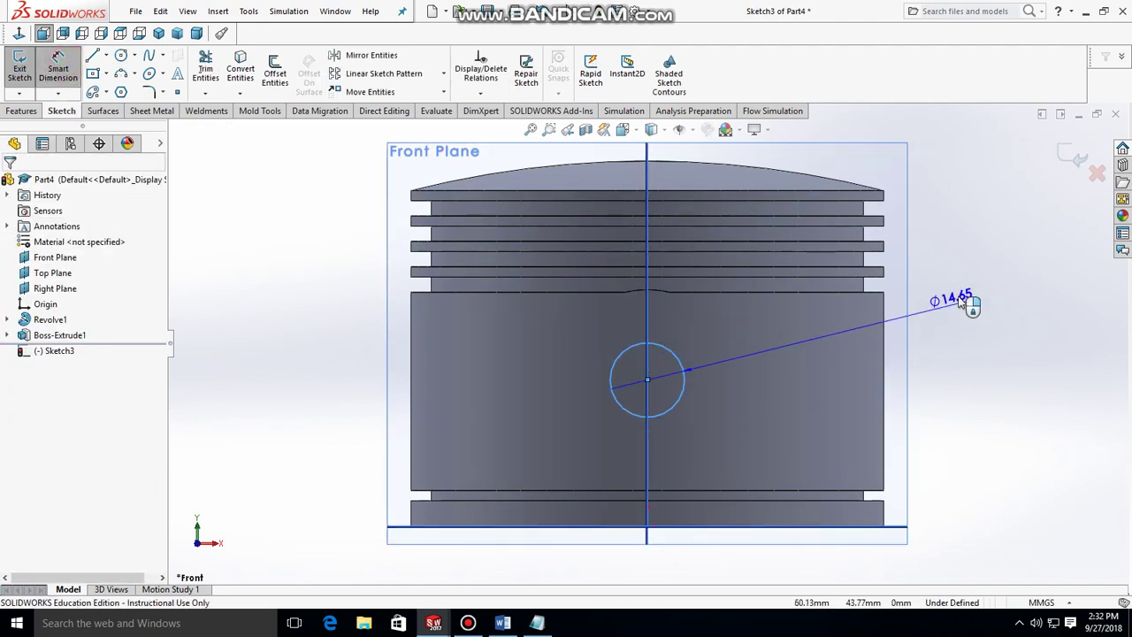
{"action": "left_click", "coordinate": [920, 305]}
{"action": "type", "text": "22"}
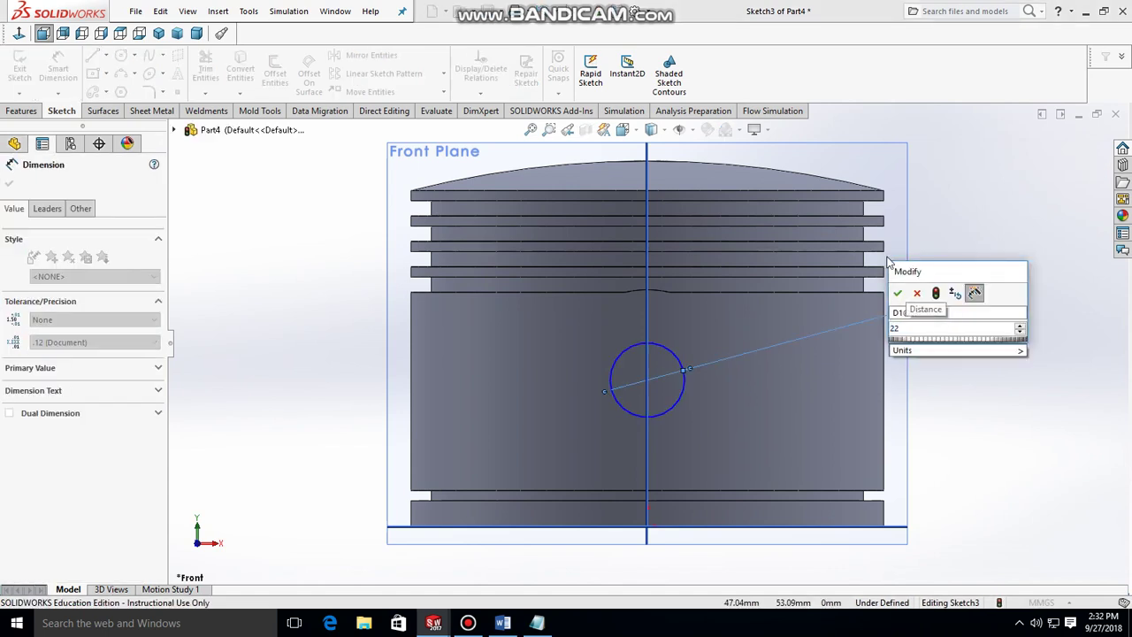
{"action": "key", "text": "Return"}
{"action": "key", "text": "Escape"}
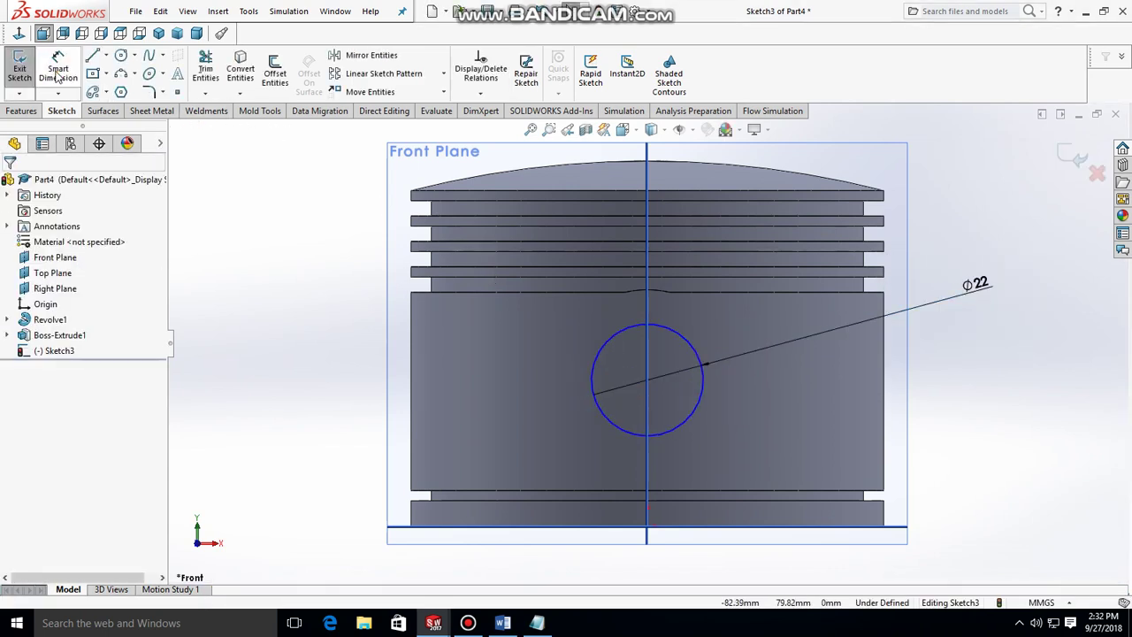
- Dimension the circle's centre 27 mm vertically above the origin
{"action": "left_click", "coordinate": [56, 75]}
{"action": "left_click", "coordinate": [648, 380]}
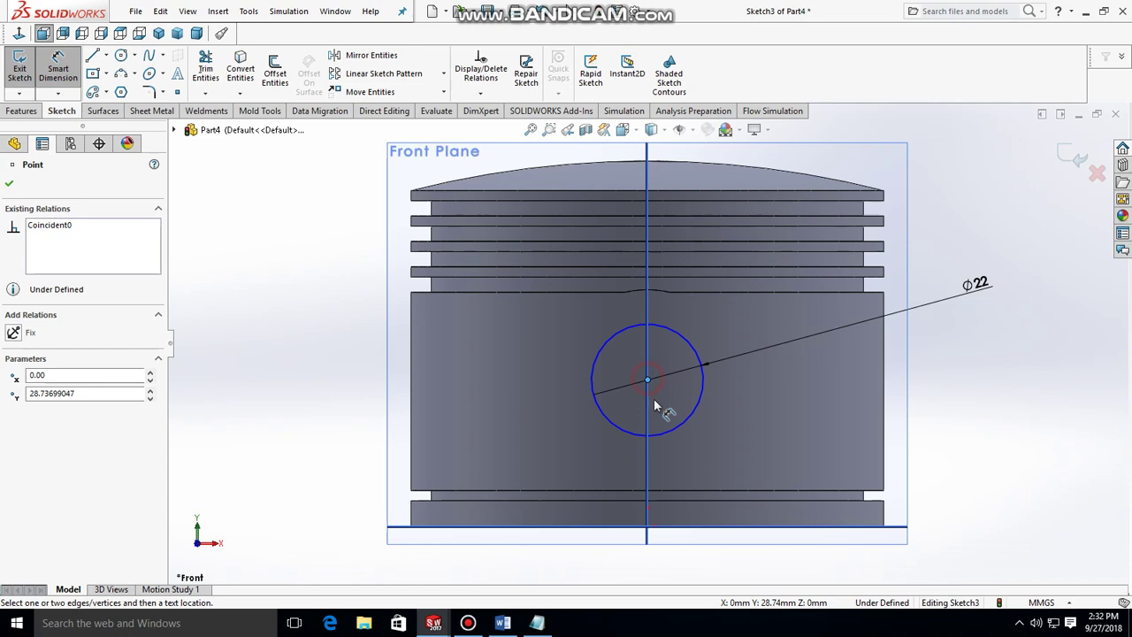
{"action": "left_click", "coordinate": [648, 527]}
{"action": "left_click", "coordinate": [962, 467]}
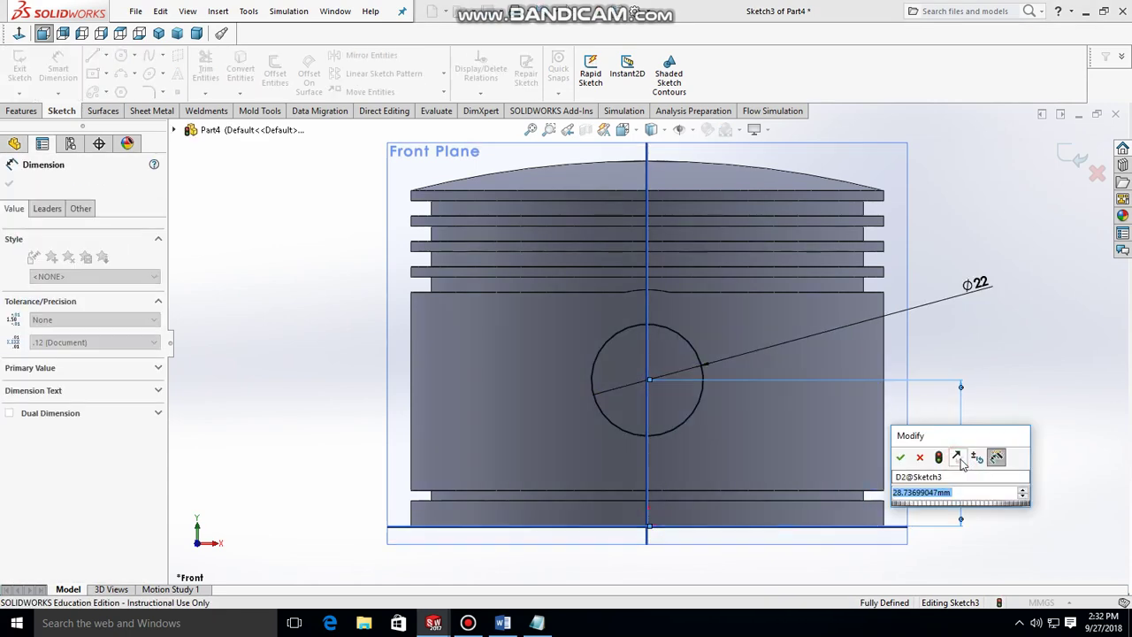
{"action": "type", "text": "27"}
{"action": "key", "text": "Return"}
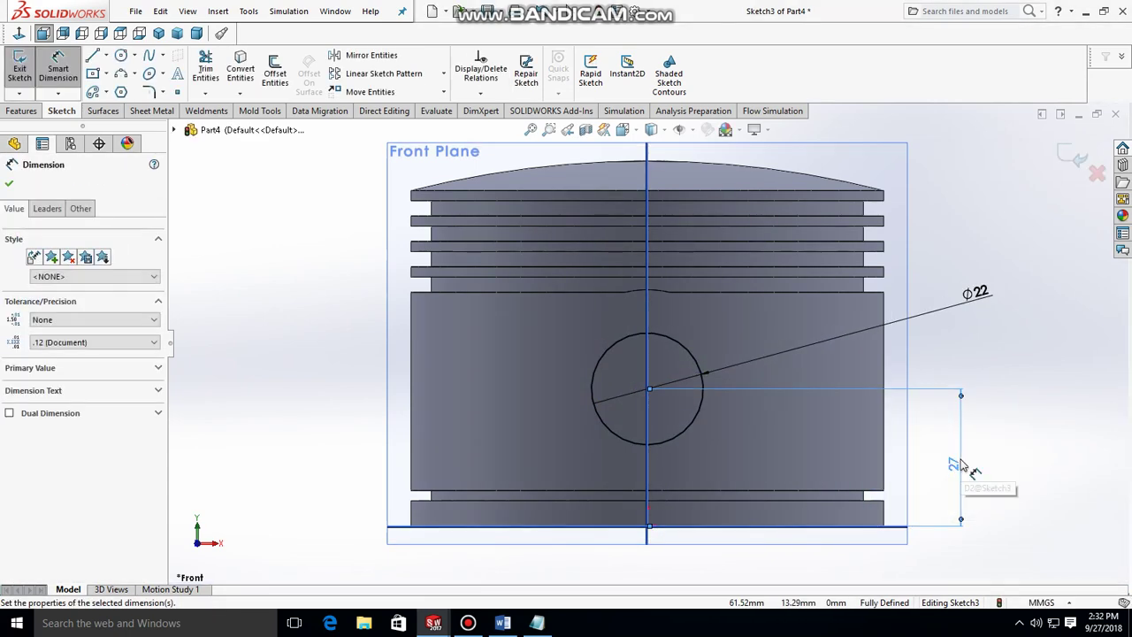
{"action": "key", "text": "Escape"}
{"action": "left_click", "coordinate": [21, 110]}
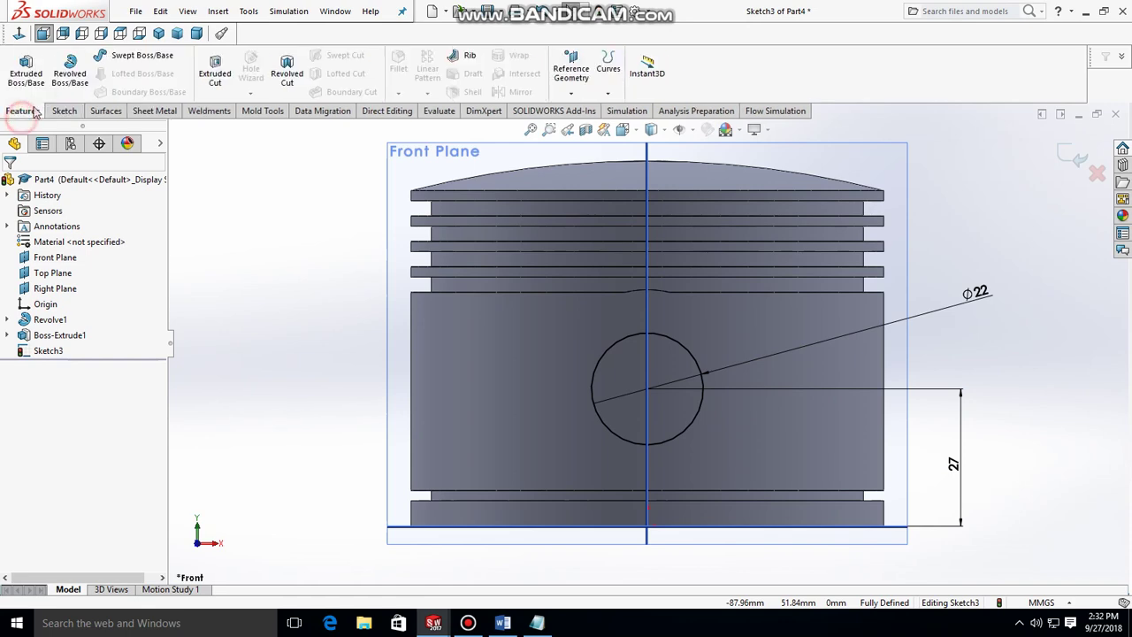
- Cut the Ø22 circle 120 mm mid-plane through the piston, then view it from the front
{"action": "left_click", "coordinate": [215, 71]}
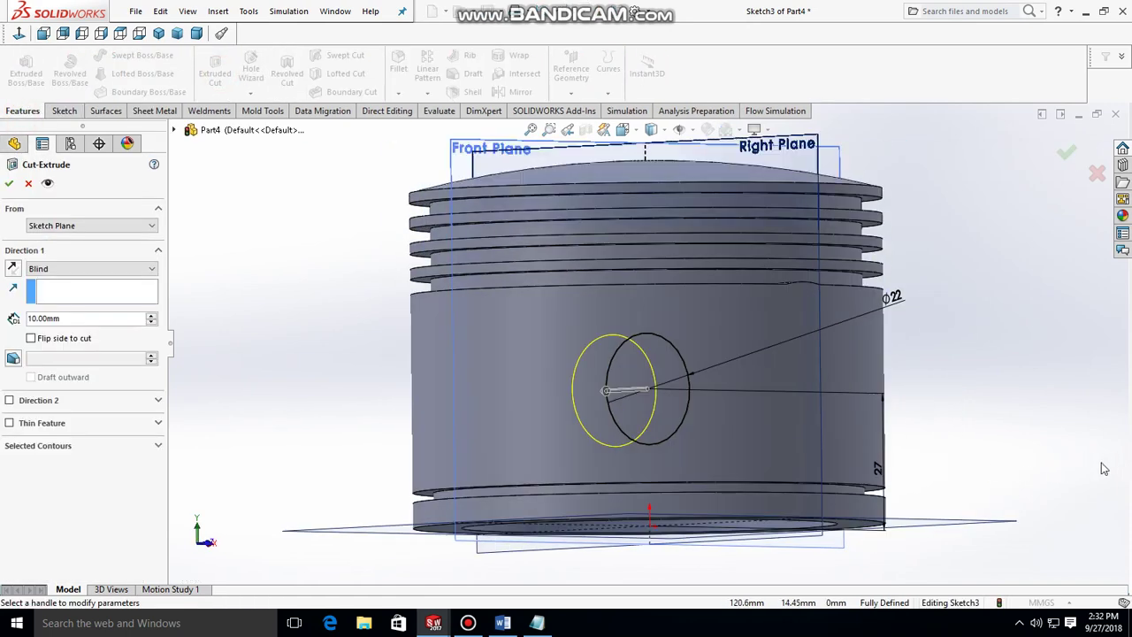
{"action": "left_click", "coordinate": [154, 272]}
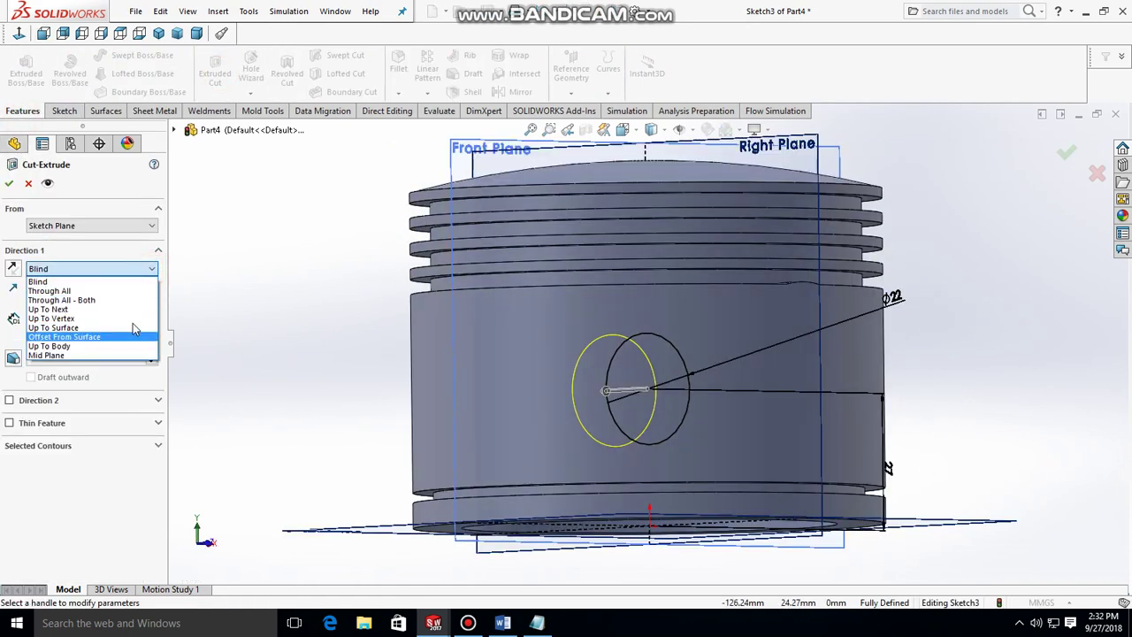
{"action": "left_click", "coordinate": [126, 358]}
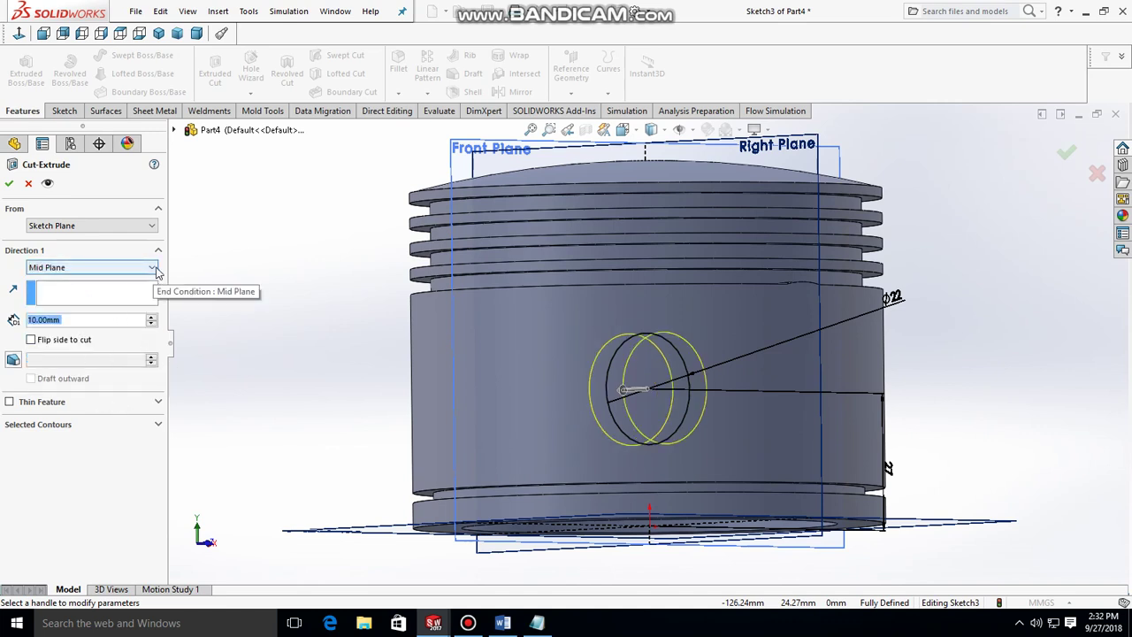
{"action": "left_click", "coordinate": [154, 269]}
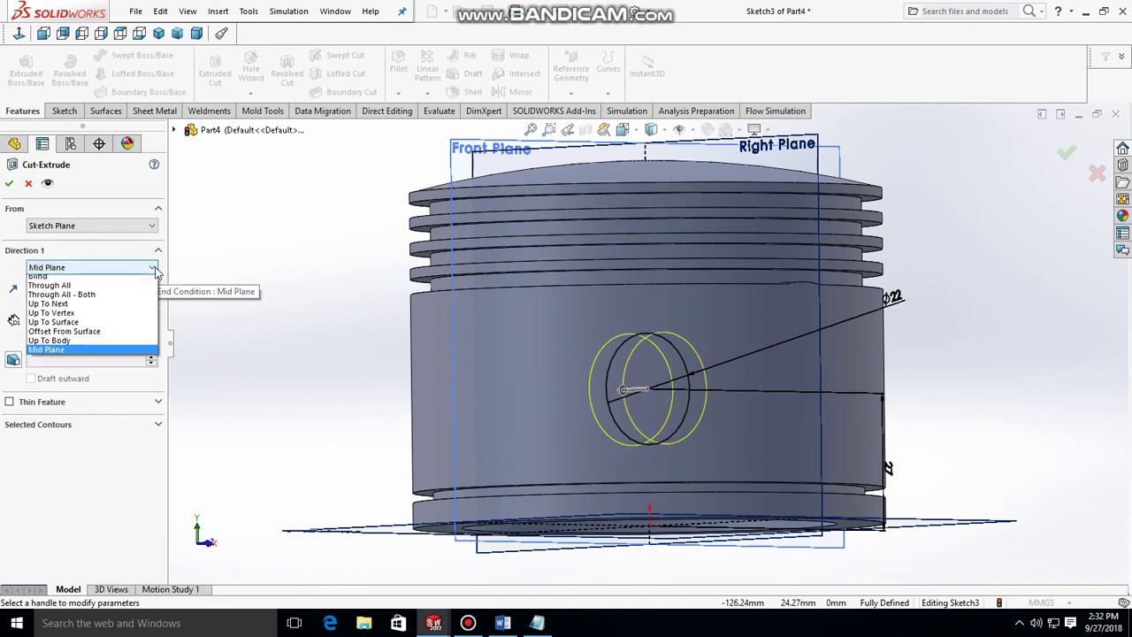
{"action": "left_click", "coordinate": [107, 289]}
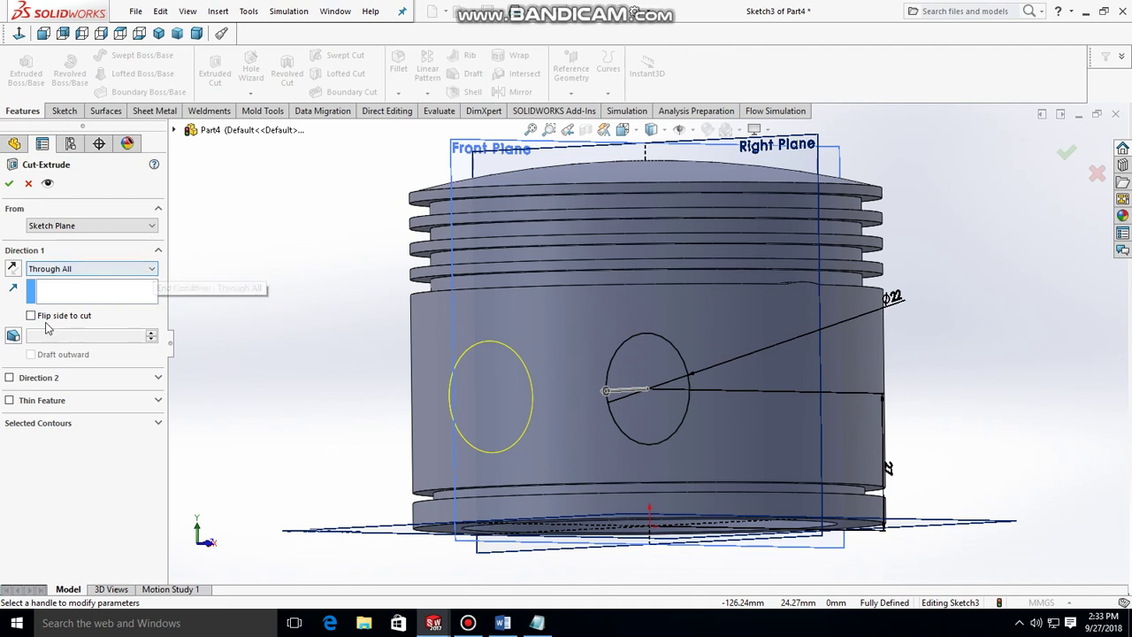
{"action": "left_click", "coordinate": [152, 269]}
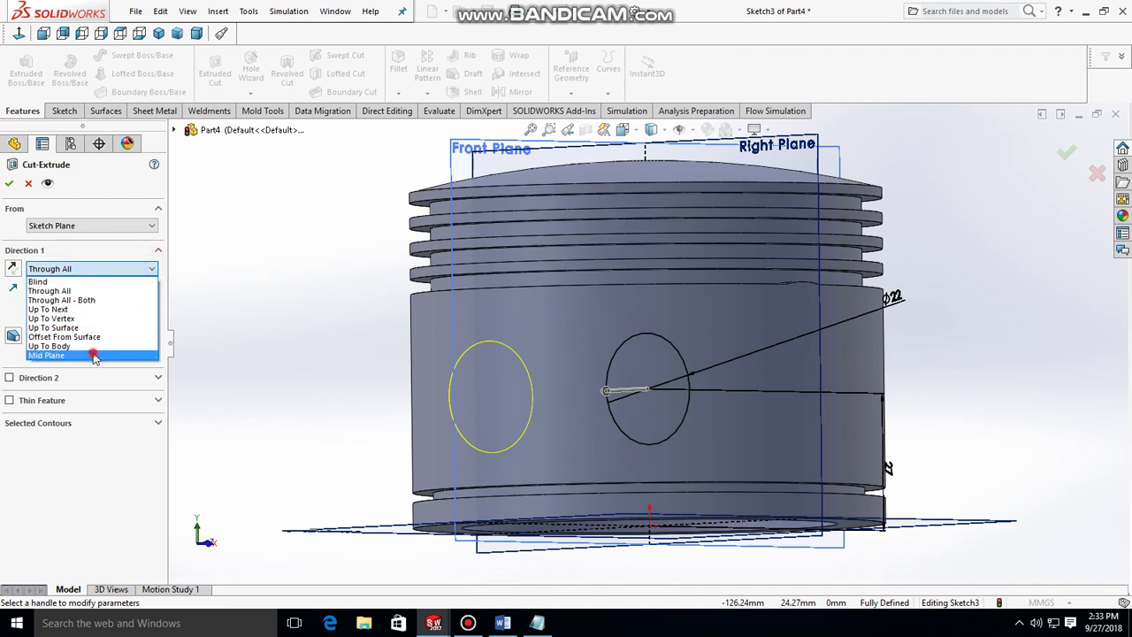
{"action": "left_click", "coordinate": [92, 354]}
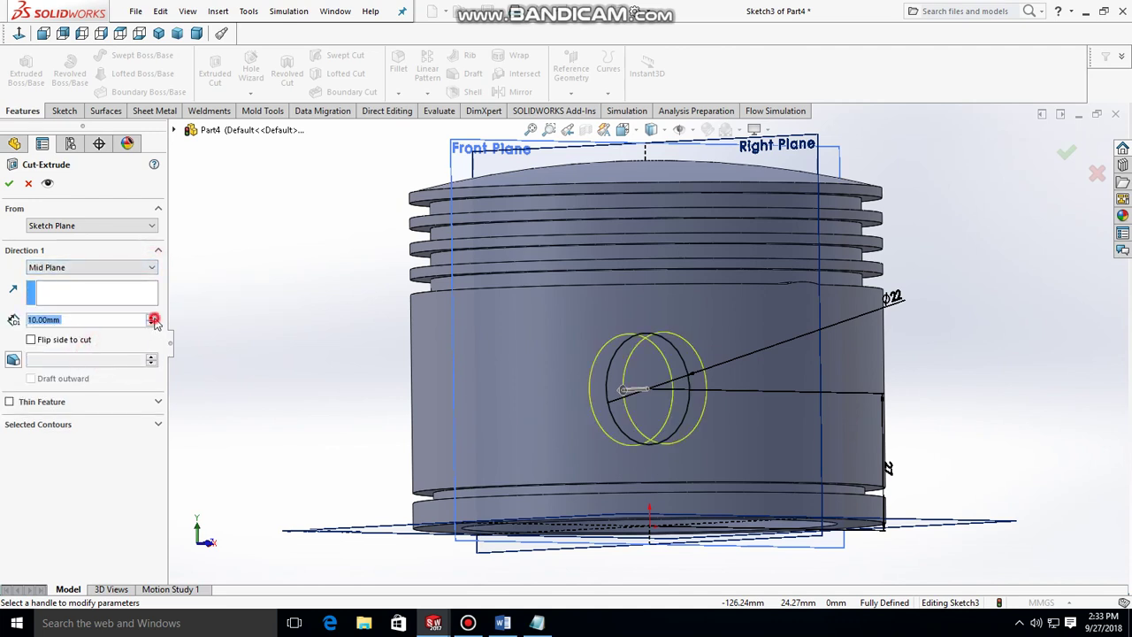
{"action": "left_click_drag", "start_coordinate": [154, 321], "coordinate": [154, 321]}
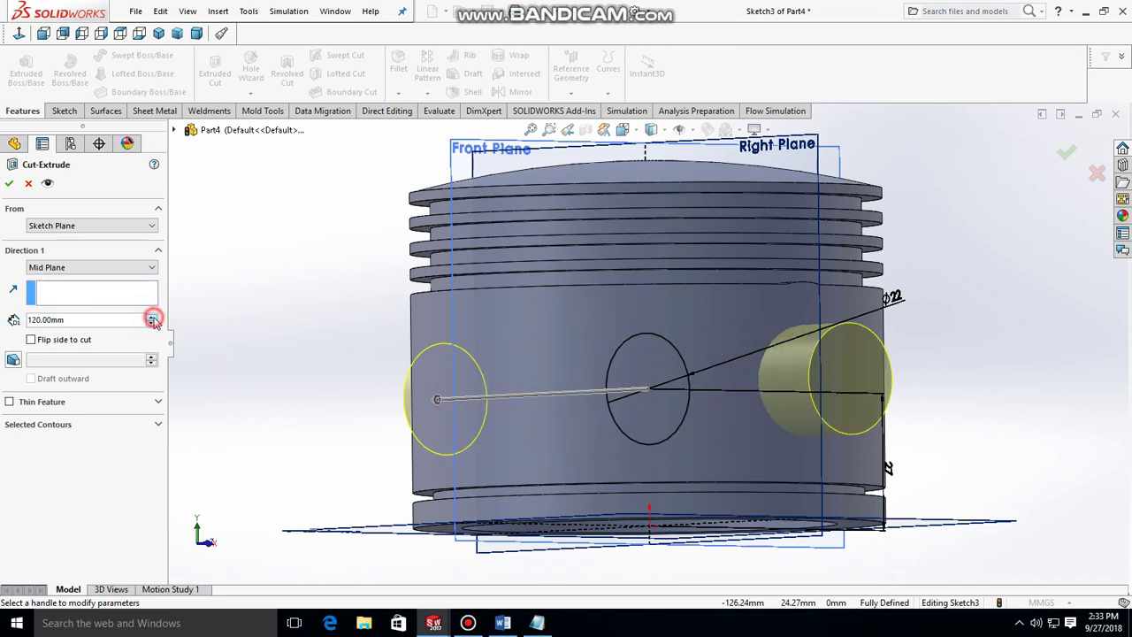
{"action": "left_click", "coordinate": [153, 316]}
{"action": "left_click", "coordinate": [8, 183]}
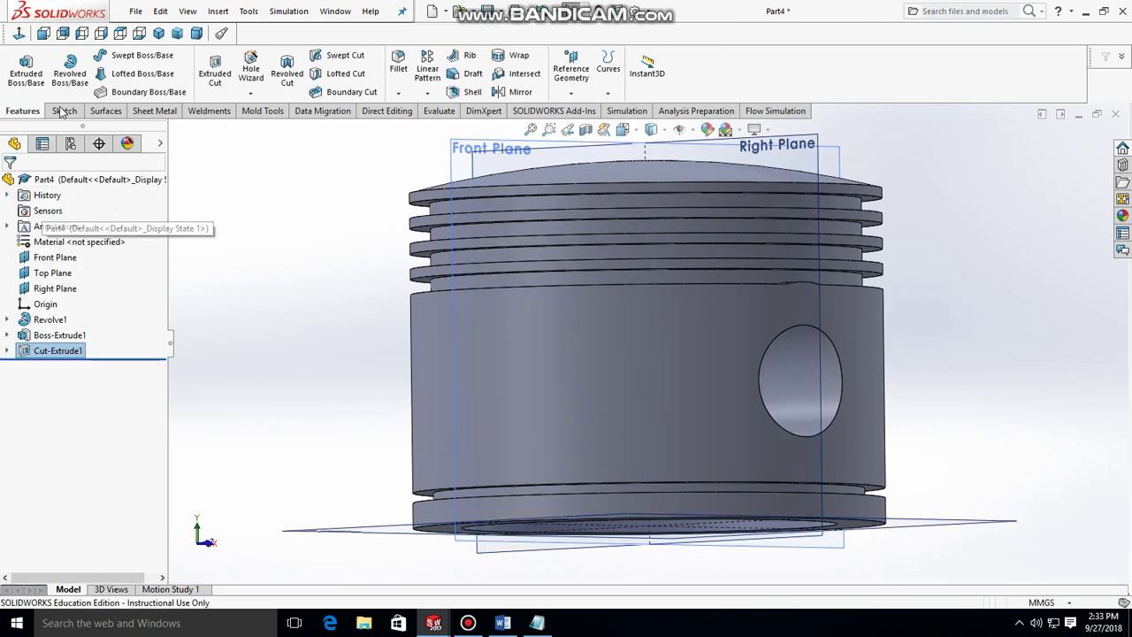
{"action": "left_click", "coordinate": [20, 34]}
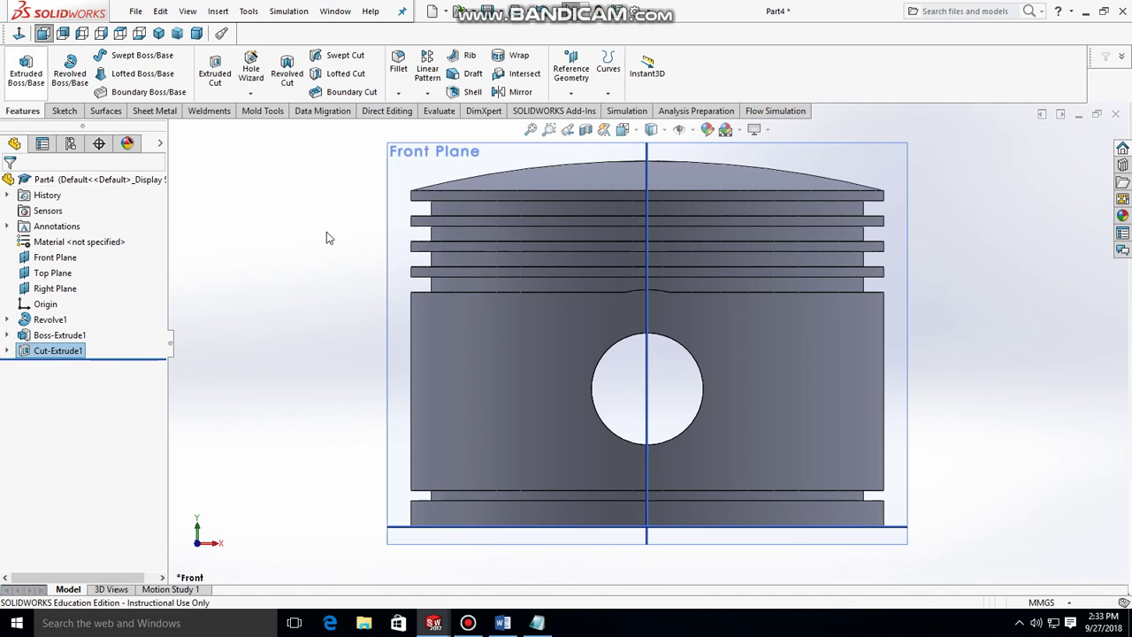
- Create Plane1 offset 46 mm from the Front Plane and view it normal-to
{"action": "left_click", "coordinate": [572, 93]}
{"action": "left_click", "coordinate": [586, 111]}
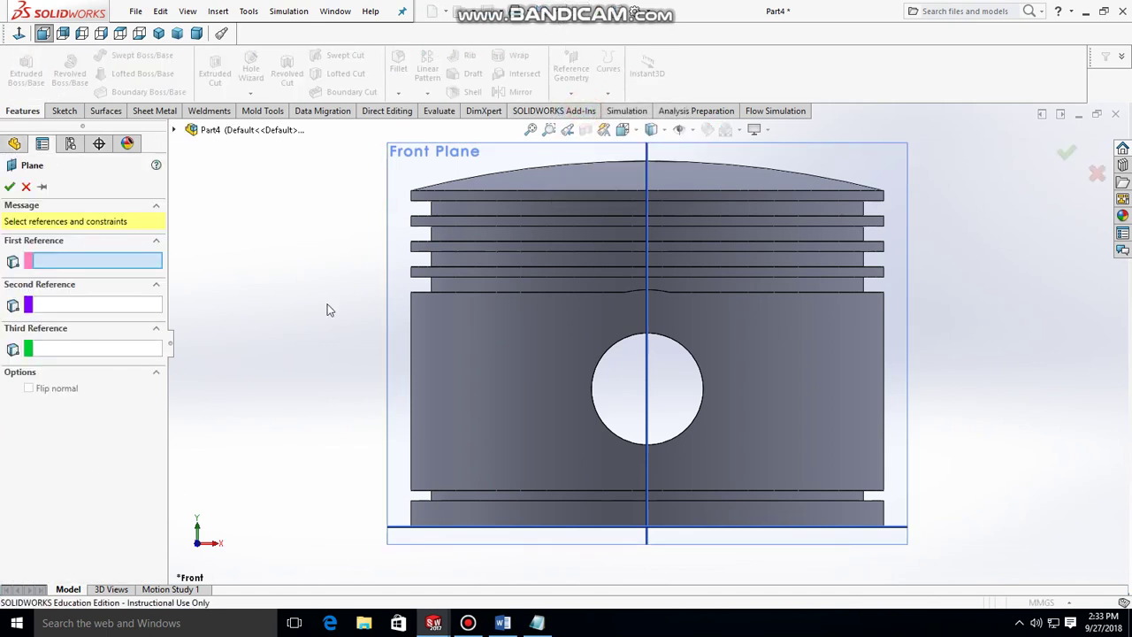
{"action": "middle_click_drag", "start_coordinate": [867, 329], "coordinate": [529, 200]}
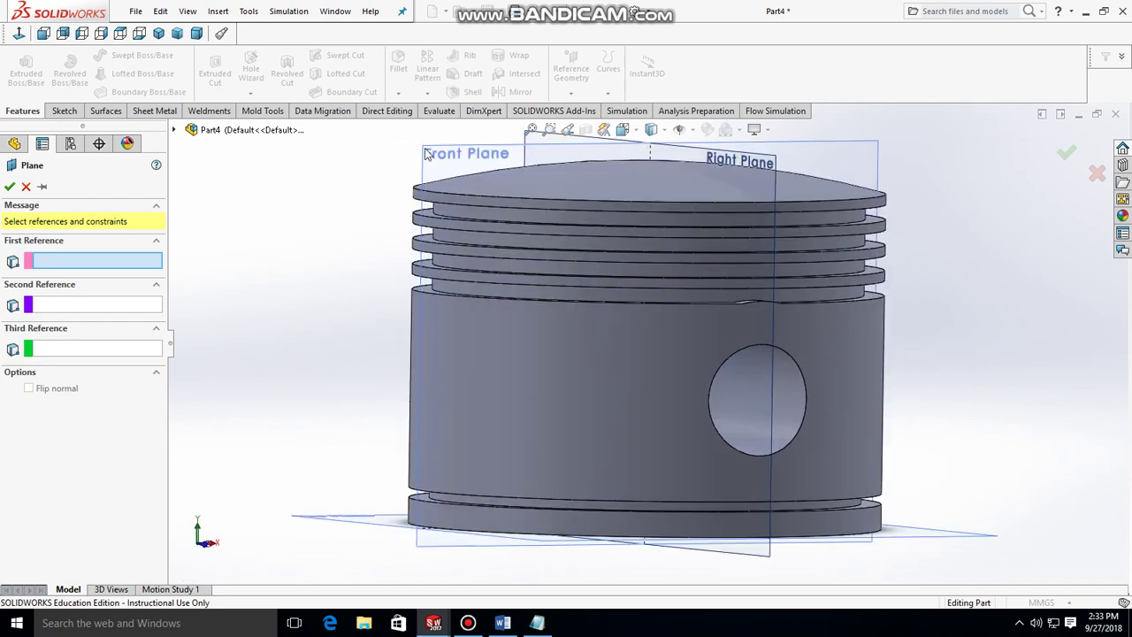
{"action": "left_click", "coordinate": [426, 153]}
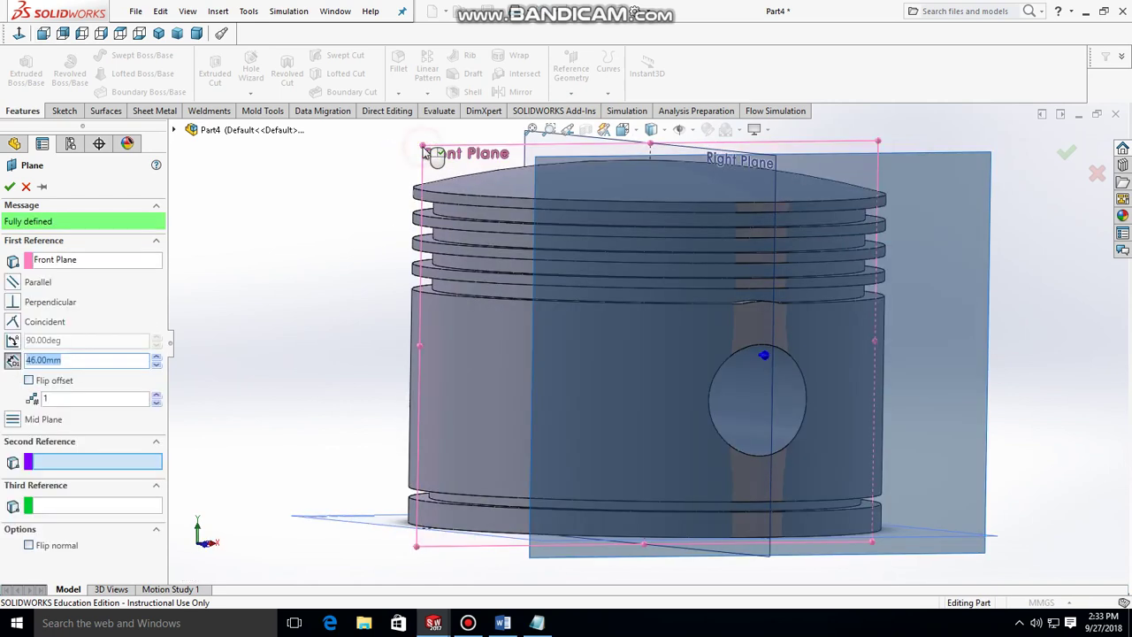
{"action": "left_click", "coordinate": [69, 363]}
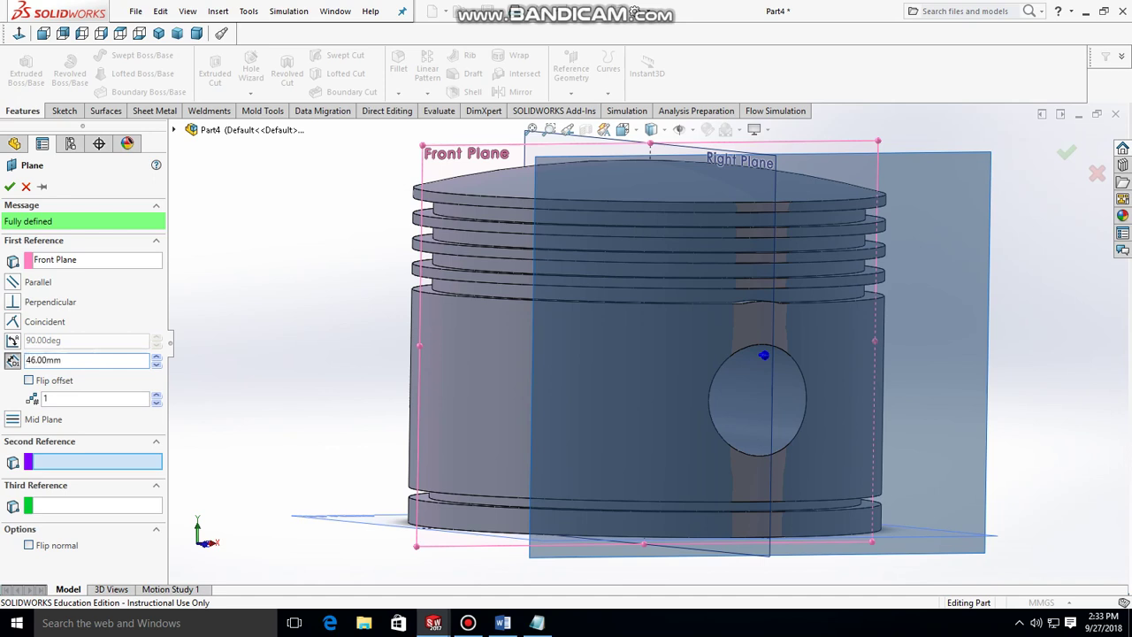
{"action": "left_click", "coordinate": [11, 189]}
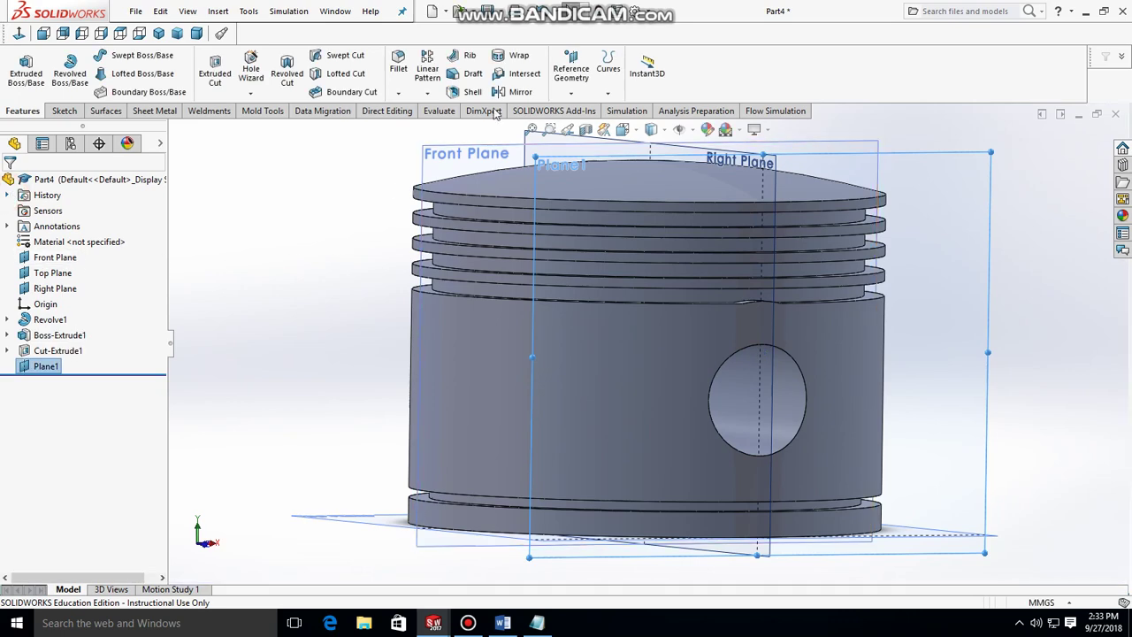
{"action": "left_click", "coordinate": [24, 35]}
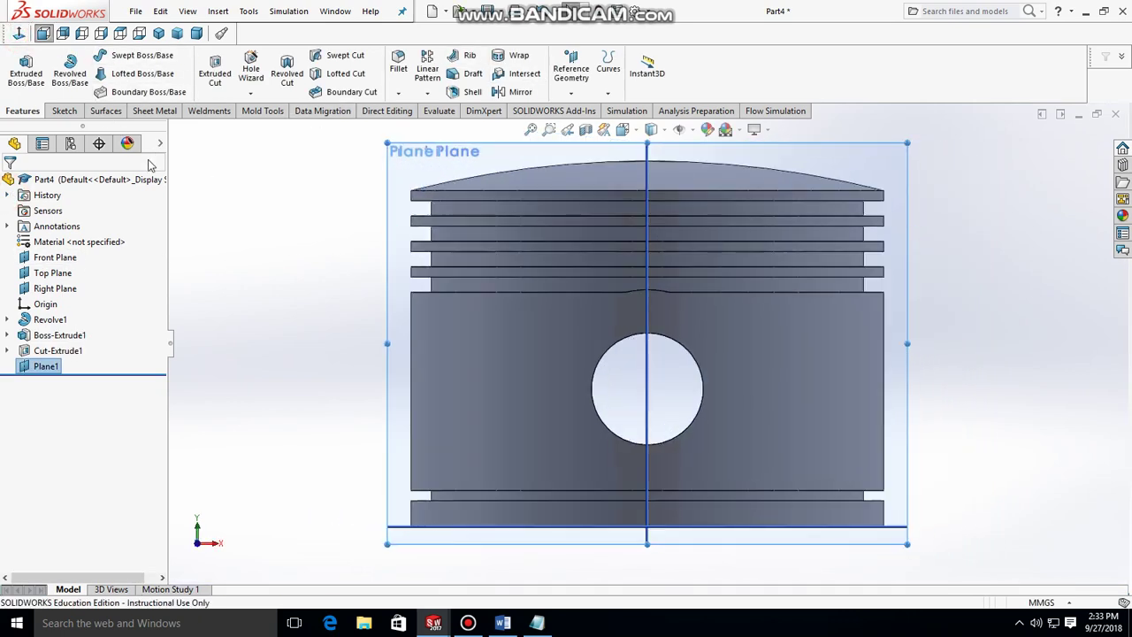
{"action": "left_click", "coordinate": [64, 112]}
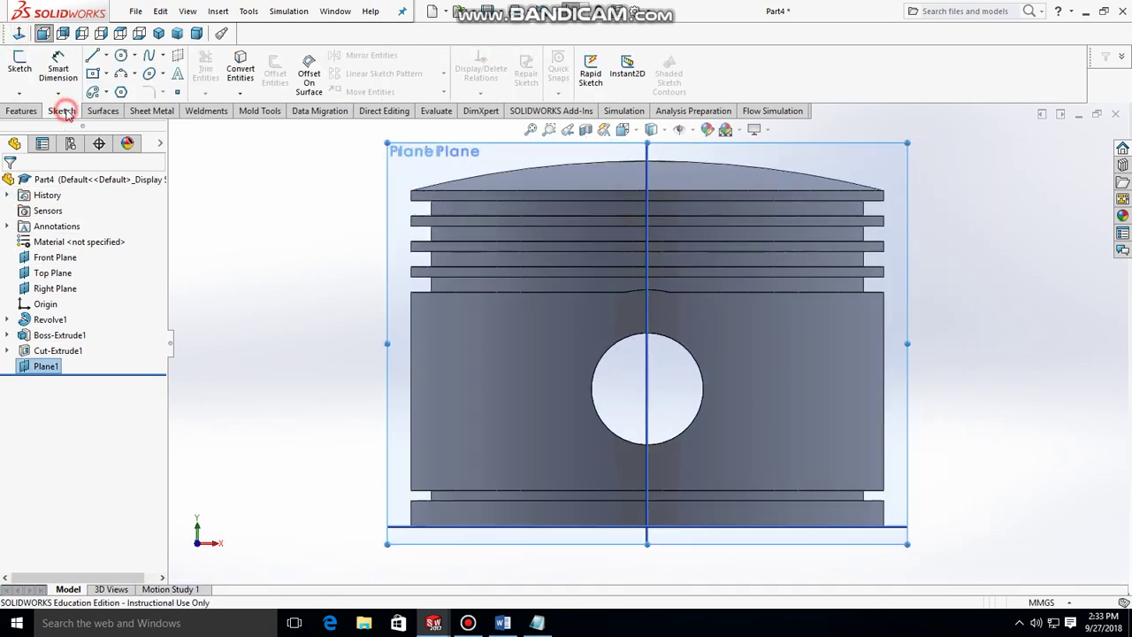
- On Plane1, draw a circle centred on the pin hole and dimension it Ø36
{"action": "left_click", "coordinate": [19, 80]}
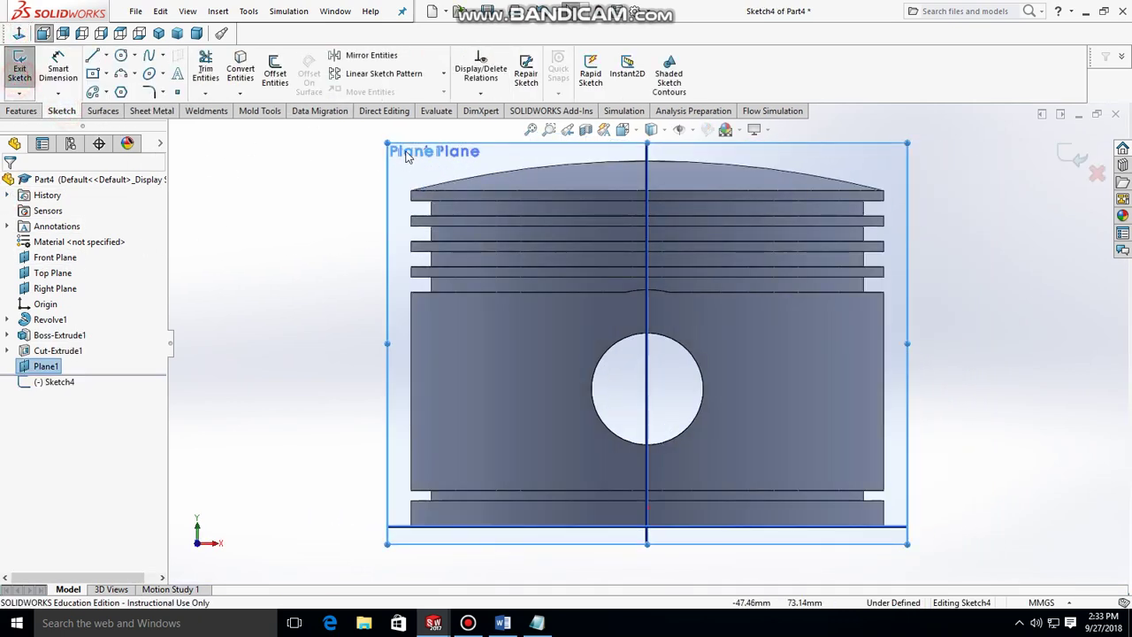
{"action": "left_click", "coordinate": [121, 55]}
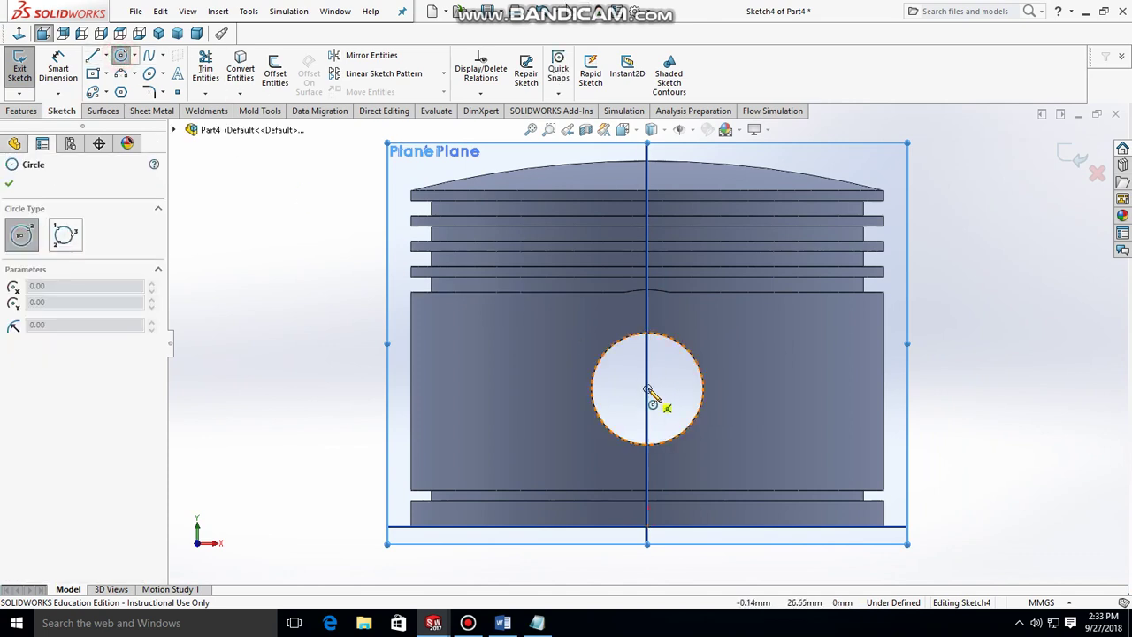
{"action": "left_click", "coordinate": [647, 390]}
{"action": "left_click", "coordinate": [730, 389]}
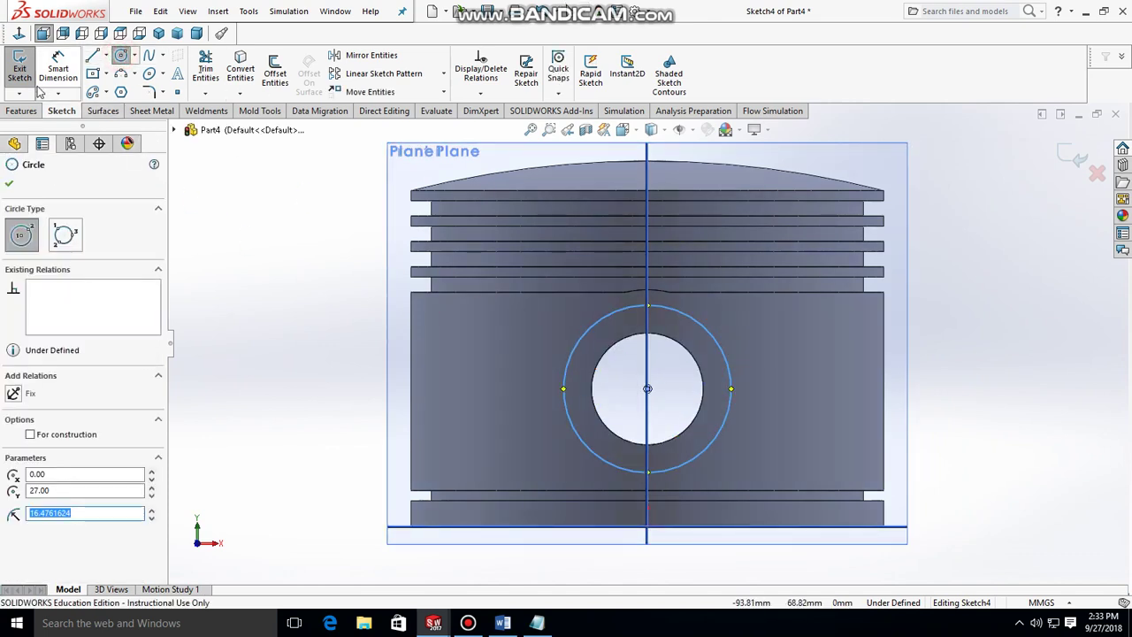
{"action": "left_click", "coordinate": [57, 71]}
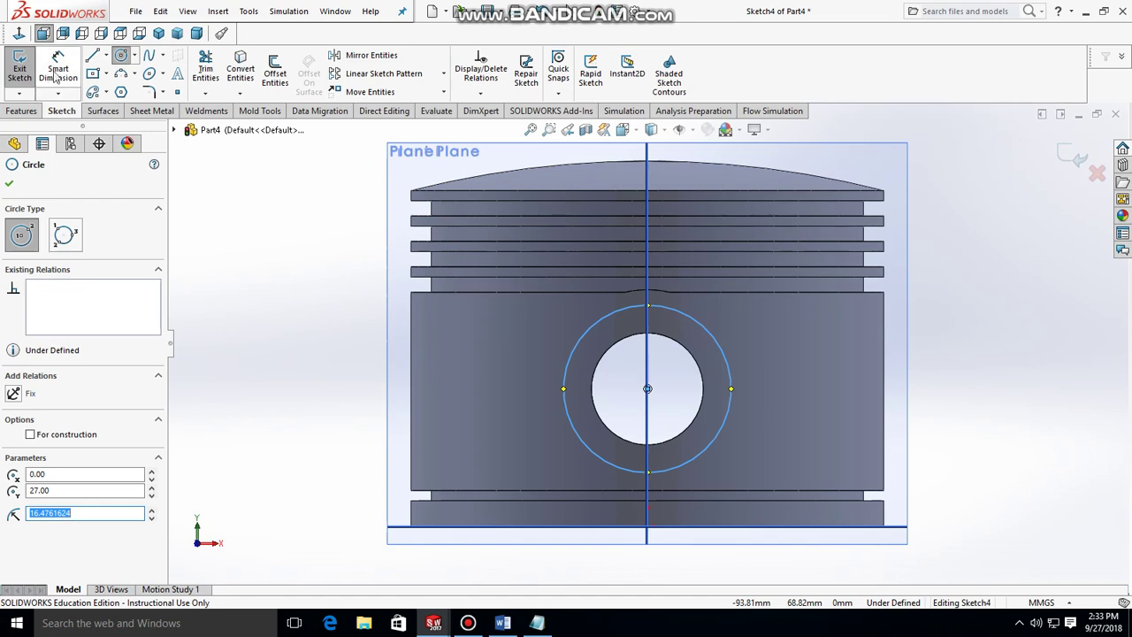
{"action": "left_click", "coordinate": [702, 329]}
{"action": "left_click", "coordinate": [994, 297]}
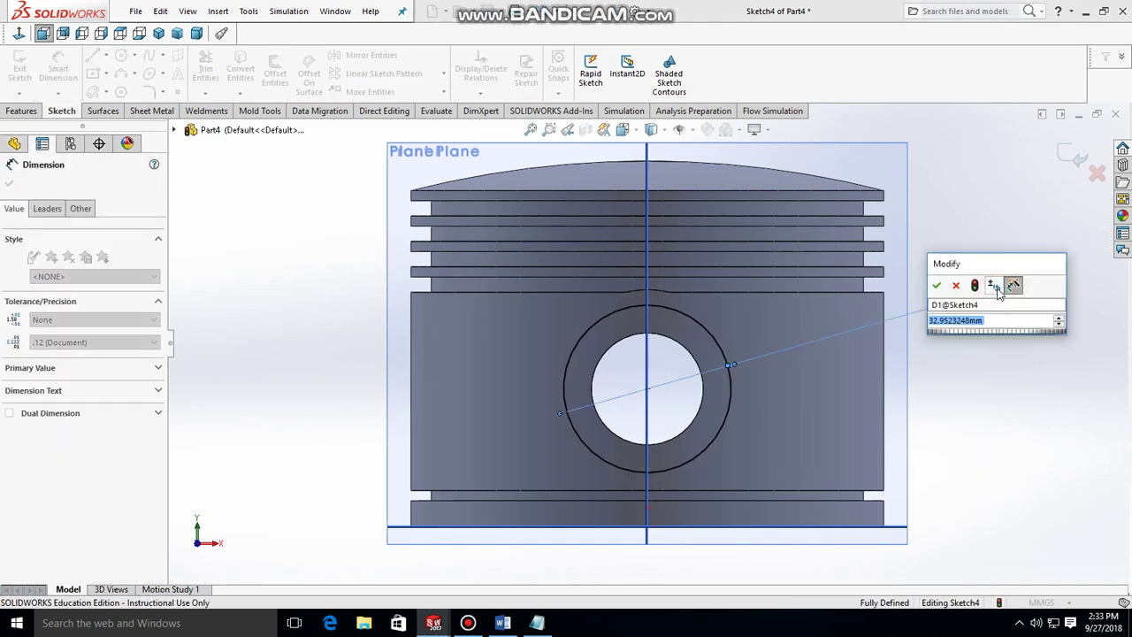
{"action": "type", "text": "36"}
{"action": "key", "text": "Return"}
{"action": "key", "text": "Escape"}
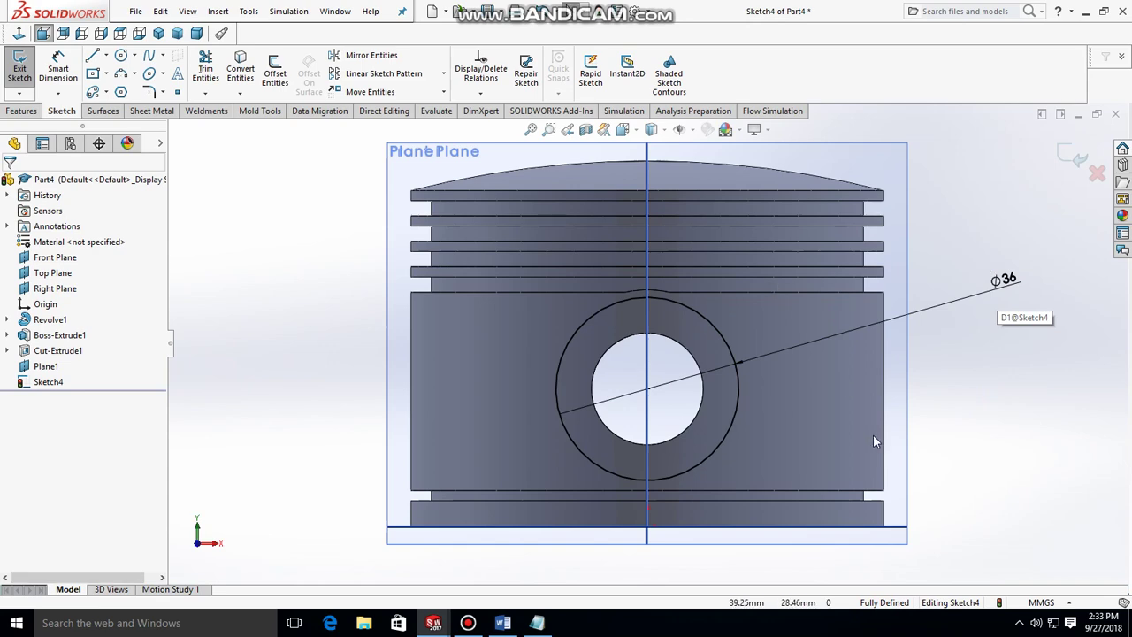
{"action": "middle_click_drag", "start_coordinate": [953, 436], "coordinate": [762, 433]}
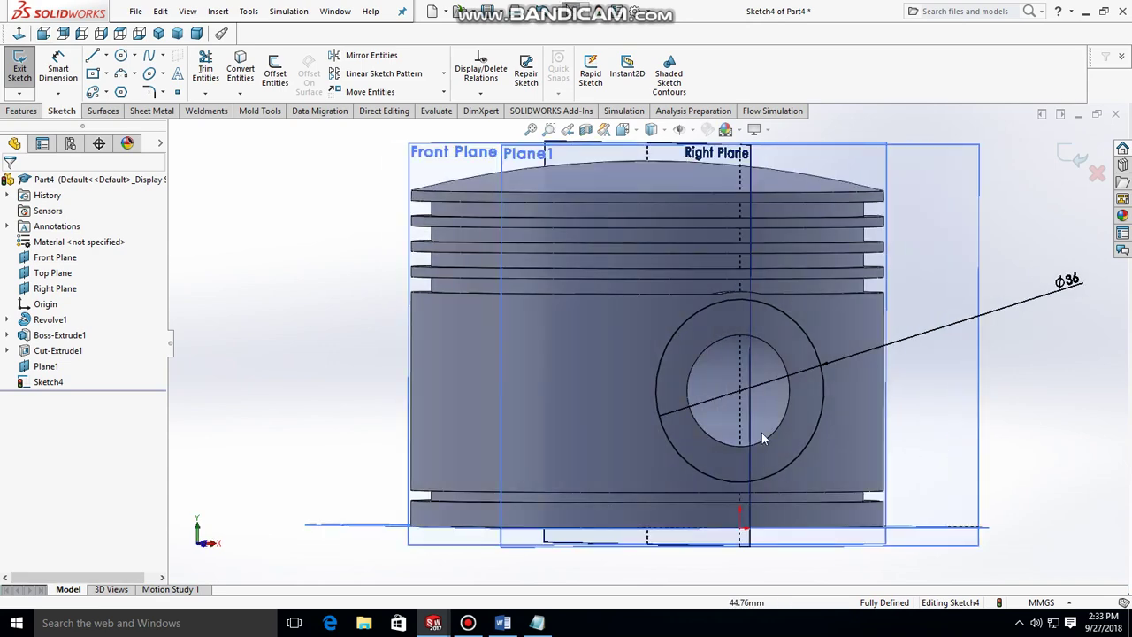
{"action": "left_click", "coordinate": [21, 110]}
- Cut the Ø36 circle 8 mm deep with a Mid Plane end condition
{"action": "left_click", "coordinate": [219, 78]}
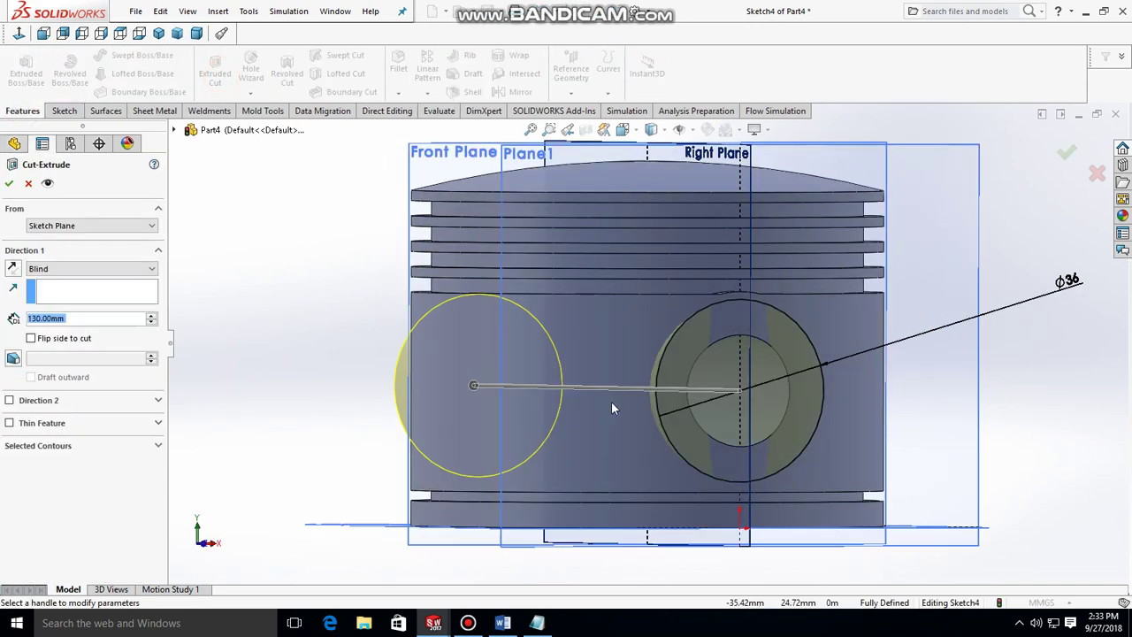
{"action": "left_click", "coordinate": [151, 272]}
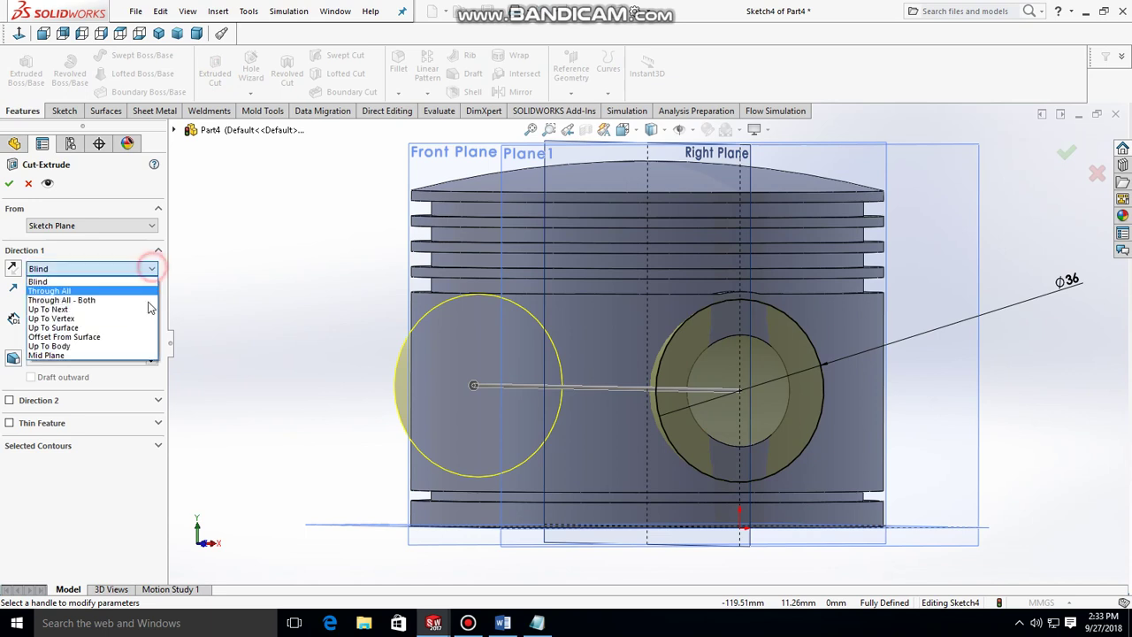
{"action": "left_click", "coordinate": [105, 359]}
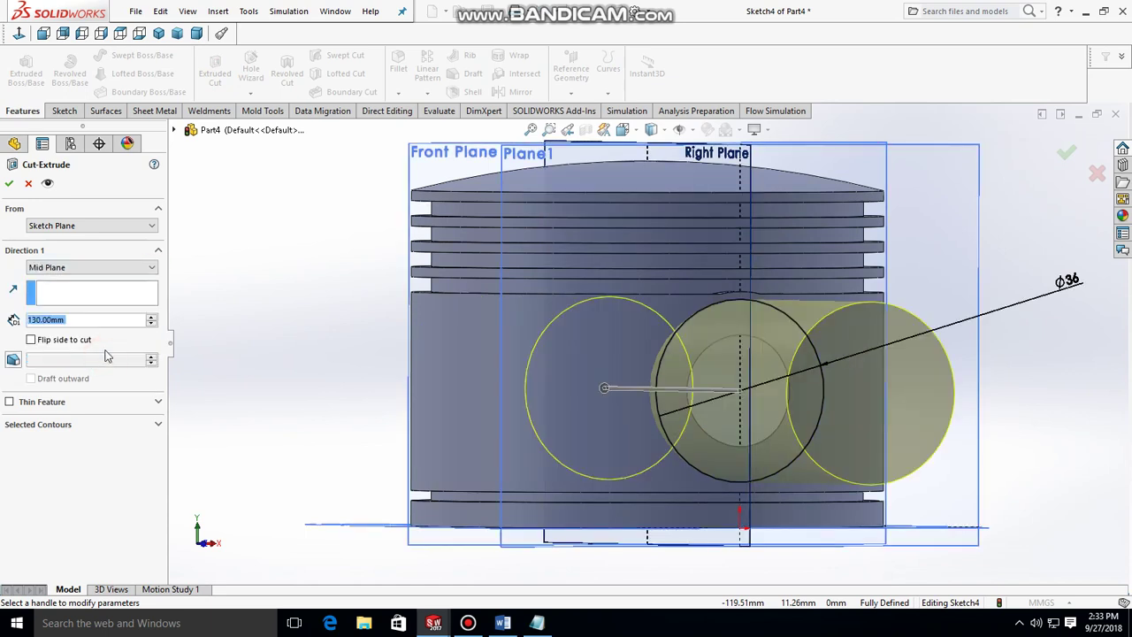
{"action": "type", "text": "8"}
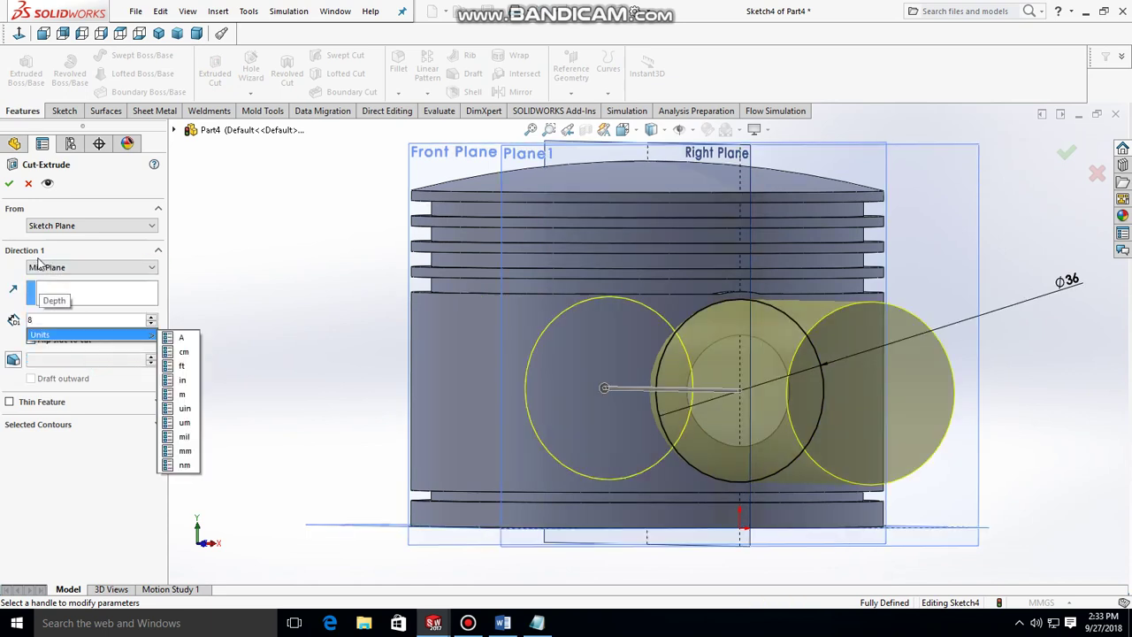
{"action": "left_click", "coordinate": [291, 312]}
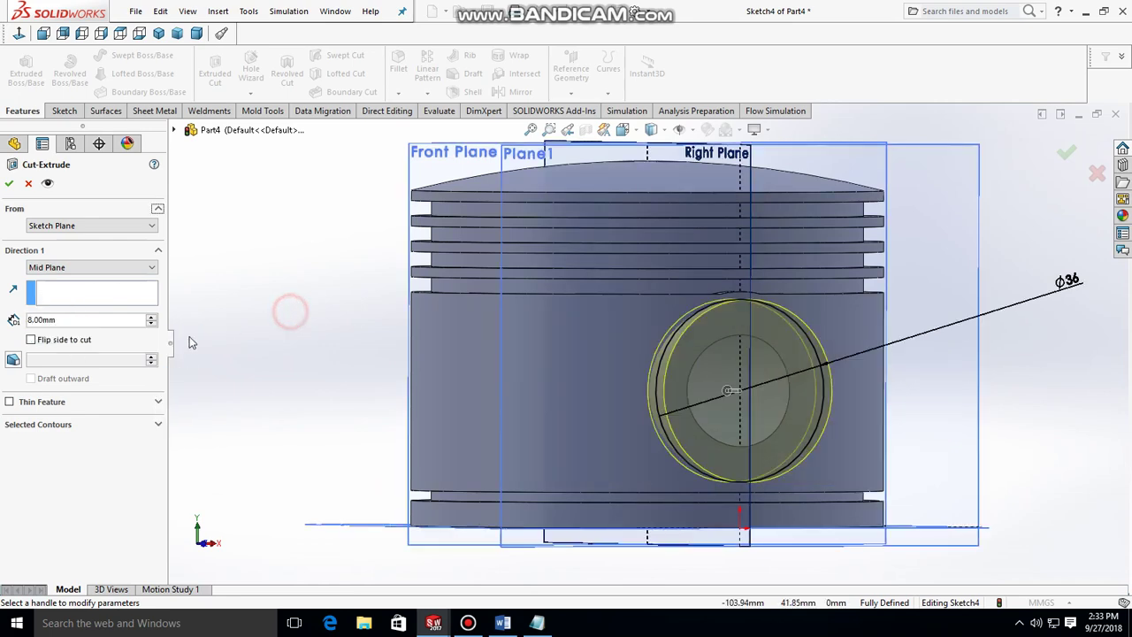
{"action": "left_click", "coordinate": [8, 183]}
- Select the new recess cut in the feature tree to rename it
{"action": "middle_click_drag", "start_coordinate": [1028, 450], "coordinate": [1069, 450]}
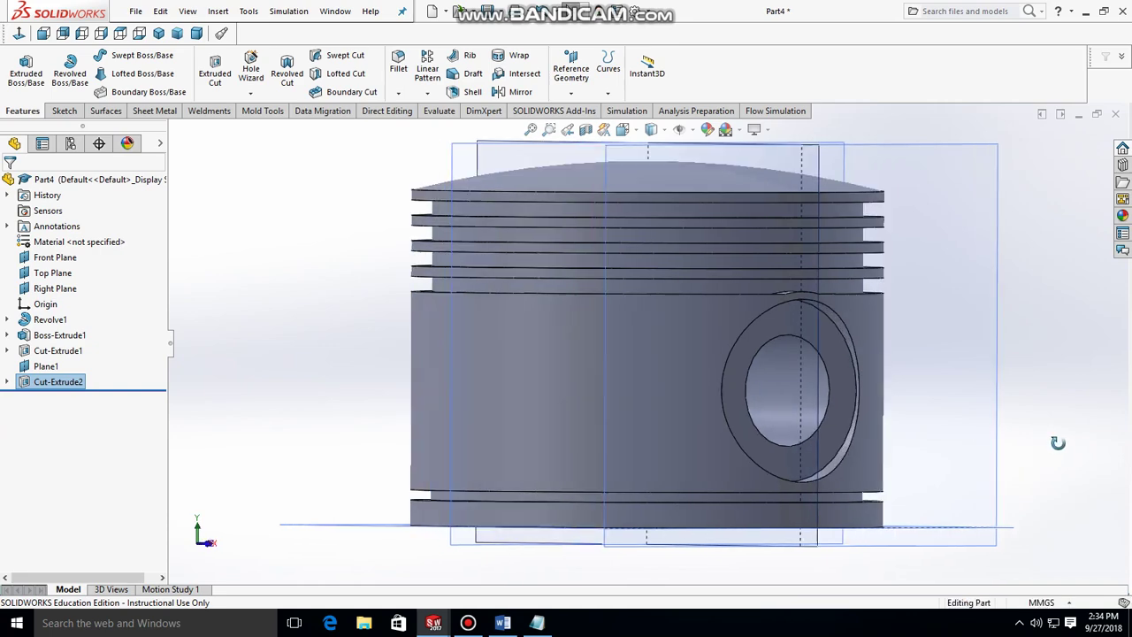
{"action": "left_click", "coordinate": [62, 383]}
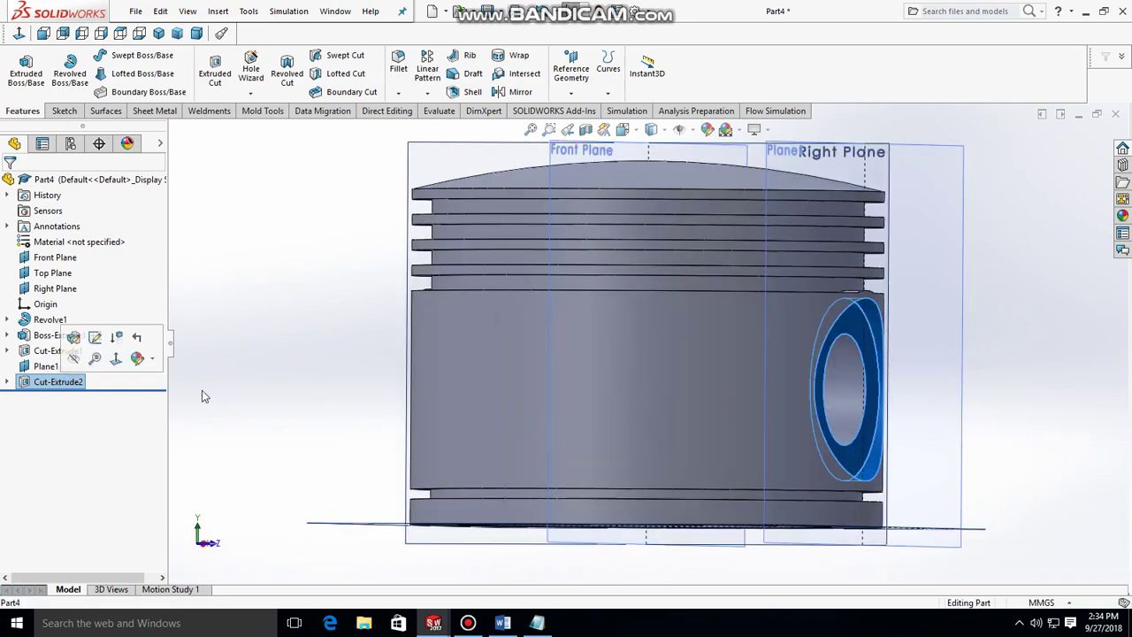
{"action": "key", "text": "F2"}
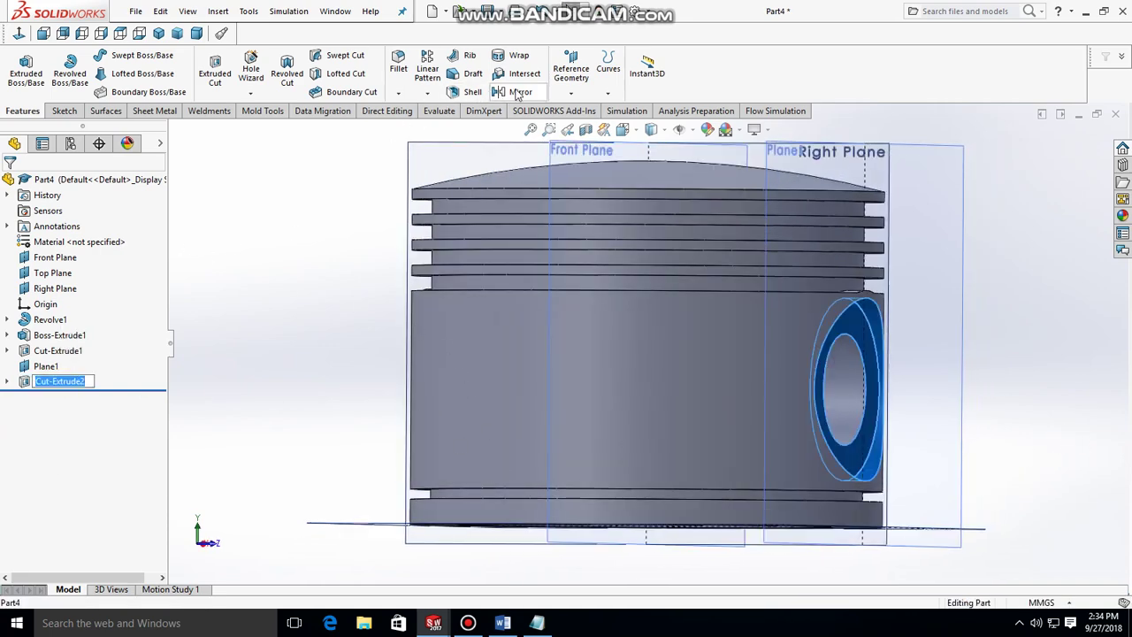
- Mirror Cut-Extrude2 across the Front Plane, then view the piston from the bottom
{"action": "left_click", "coordinate": [513, 92]}
{"action": "left_click", "coordinate": [549, 168]}
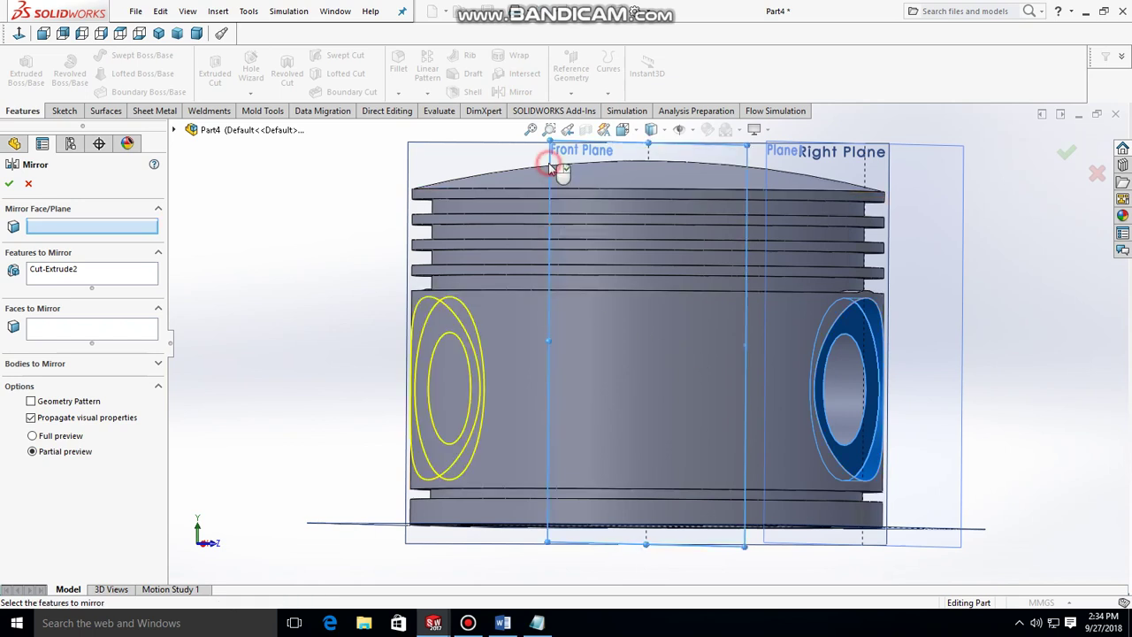
{"action": "left_click", "coordinate": [10, 185]}
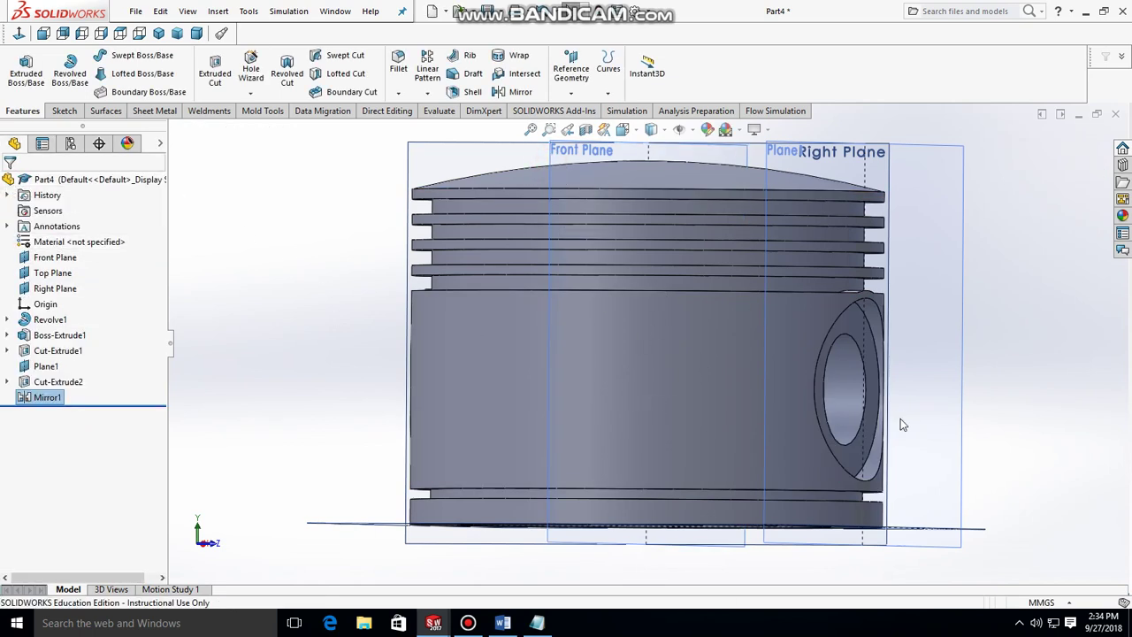
{"action": "key", "text": "ctrl+7"}
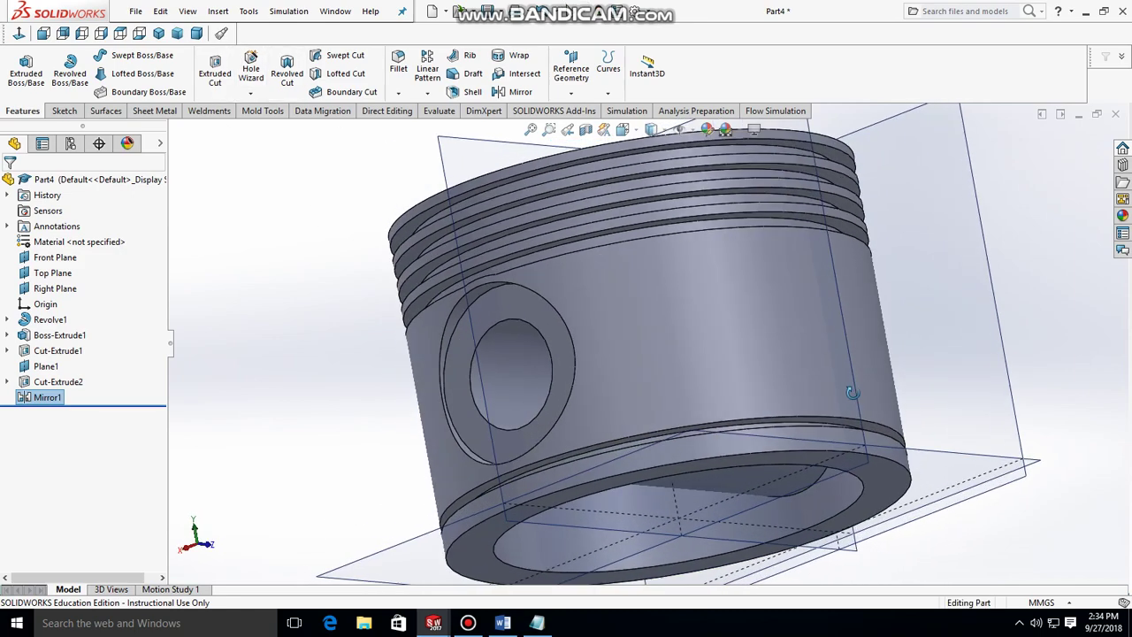
{"action": "middle_click_drag", "start_coordinate": [794, 416], "coordinate": [619, 371]}
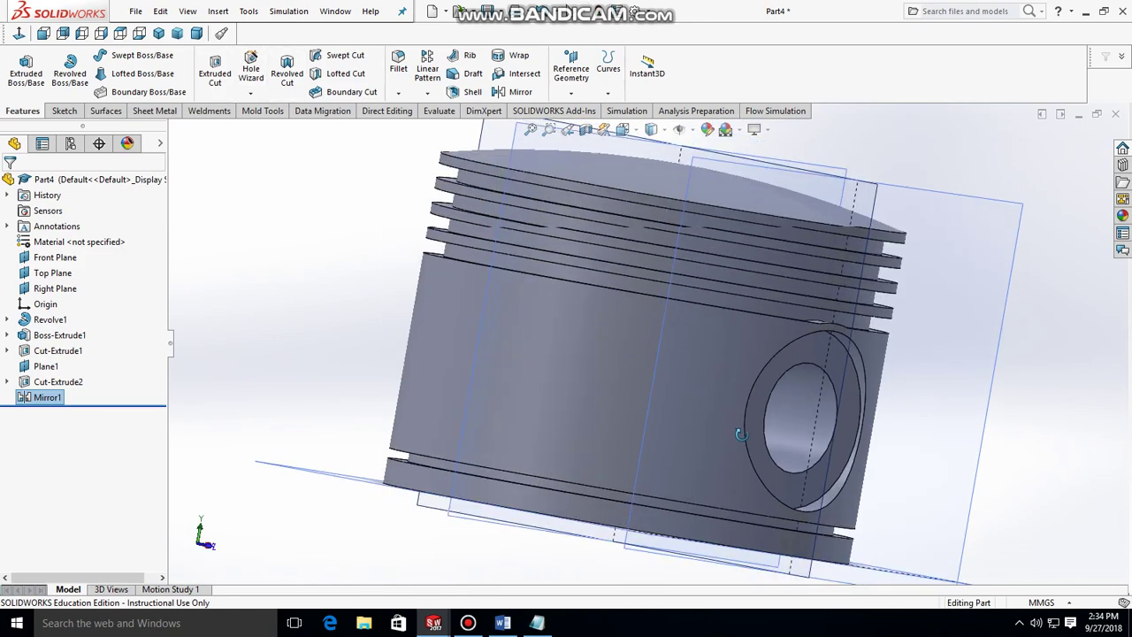
{"action": "left_click", "coordinate": [139, 33]}
- Start a Center Rectangle sketch on the Top Plane
{"action": "left_click", "coordinate": [62, 111]}
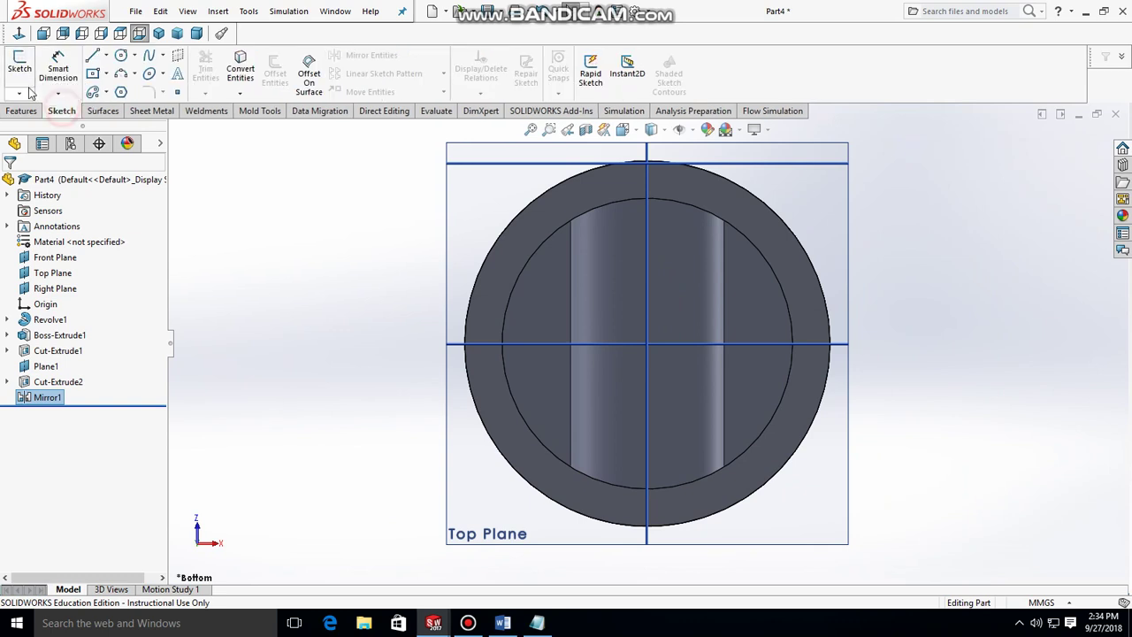
{"action": "left_click", "coordinate": [108, 74]}
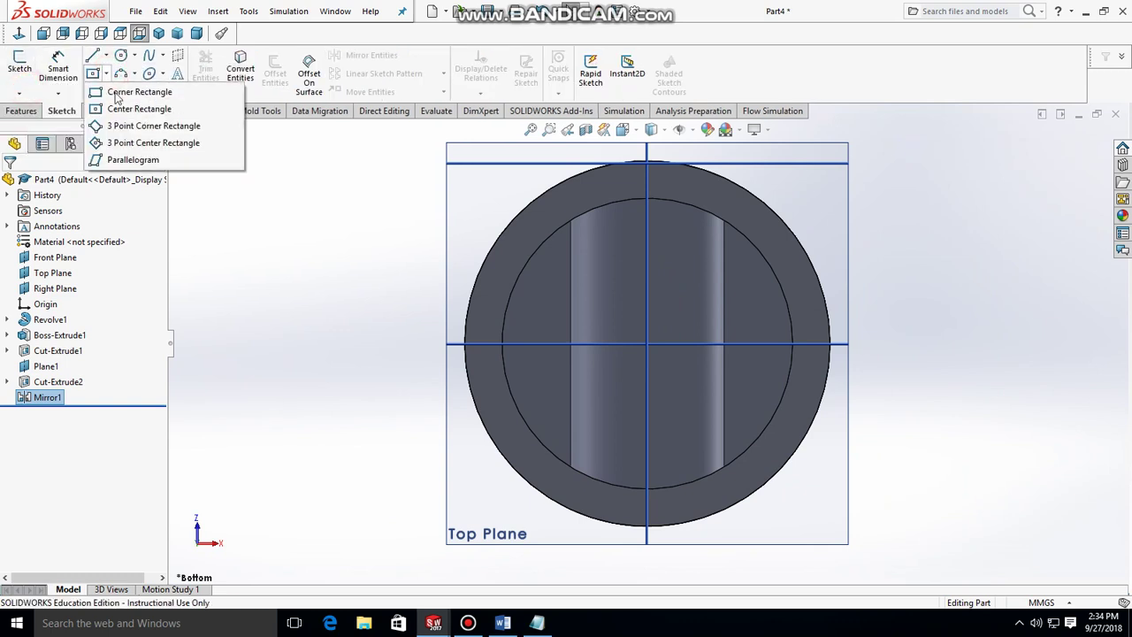
{"action": "left_click", "coordinate": [139, 109]}
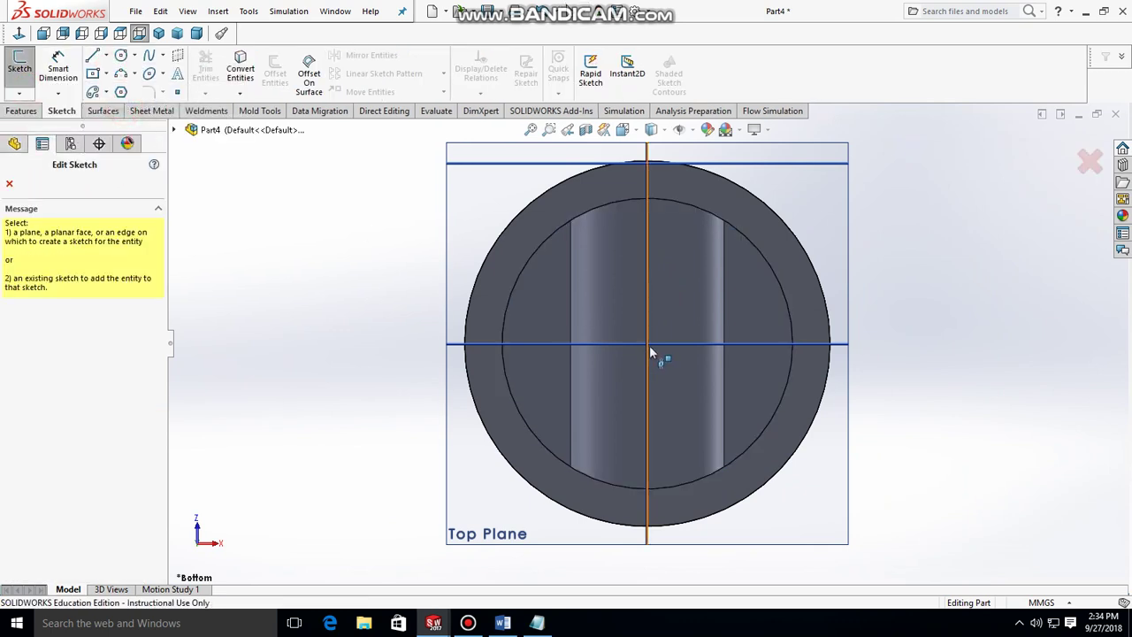
{"action": "left_click", "coordinate": [454, 240]}
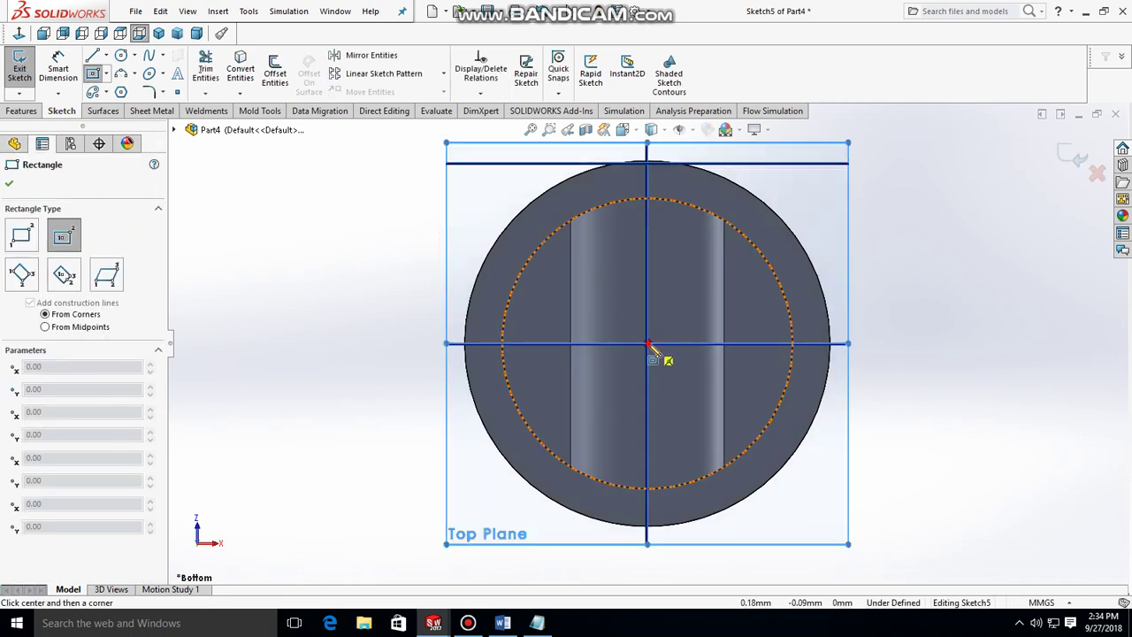